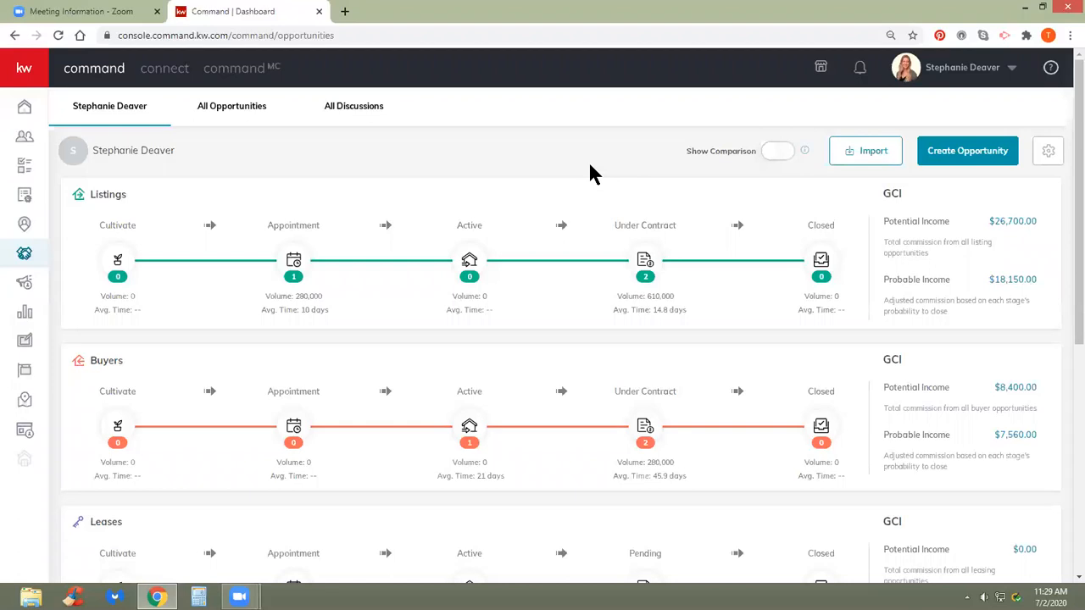
# - Open the 123 Example Rd - Listing card from the Under Contract listings board
pyautogui.click(648, 262)
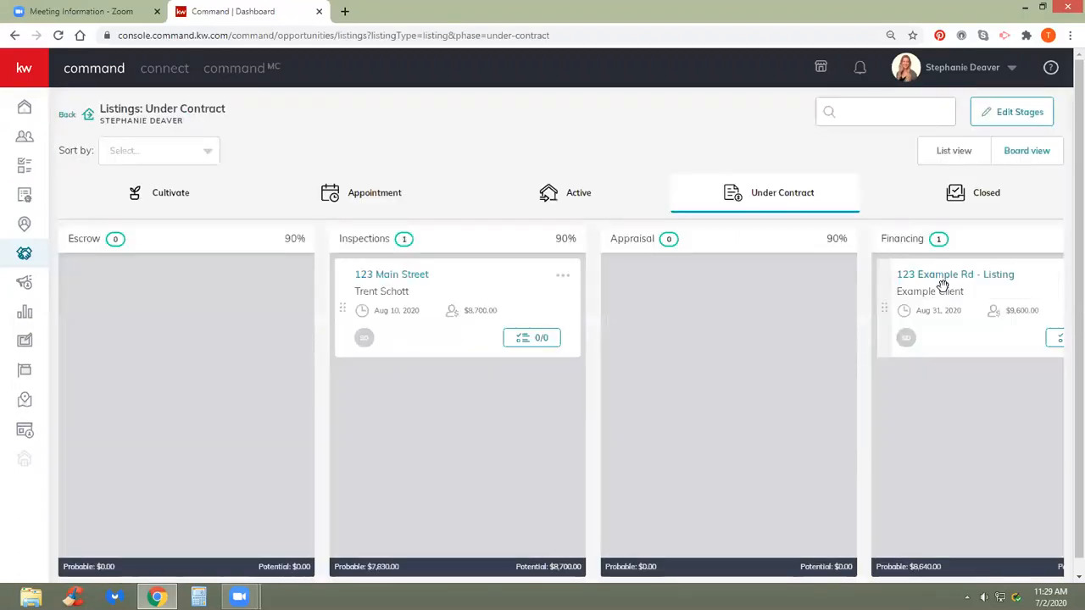
pyautogui.click(945, 284)
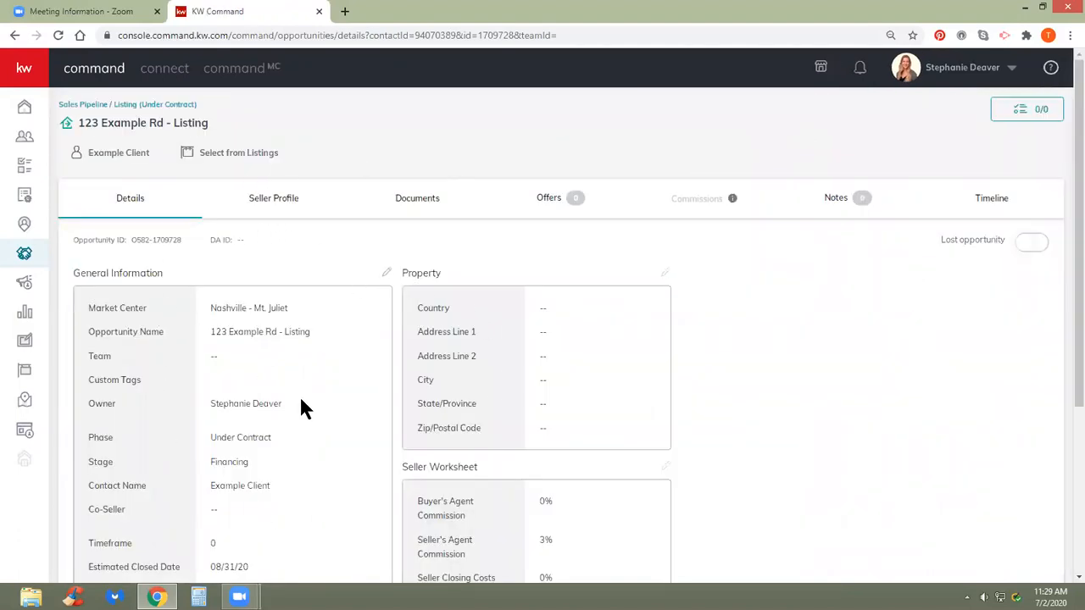
# - Review the listing's Details tab and read the Commissions tooltip saying an accepted offer is required
pyautogui.scroll(-4, 300, 397)
pyautogui.scroll(4, 299, 397)
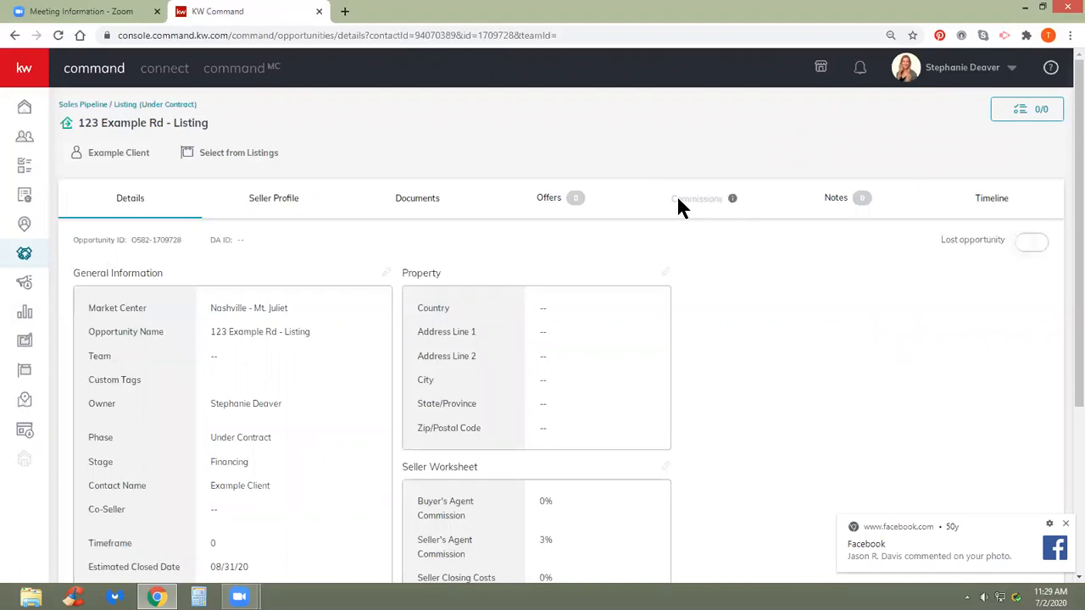
pyautogui.moveTo(733, 204)
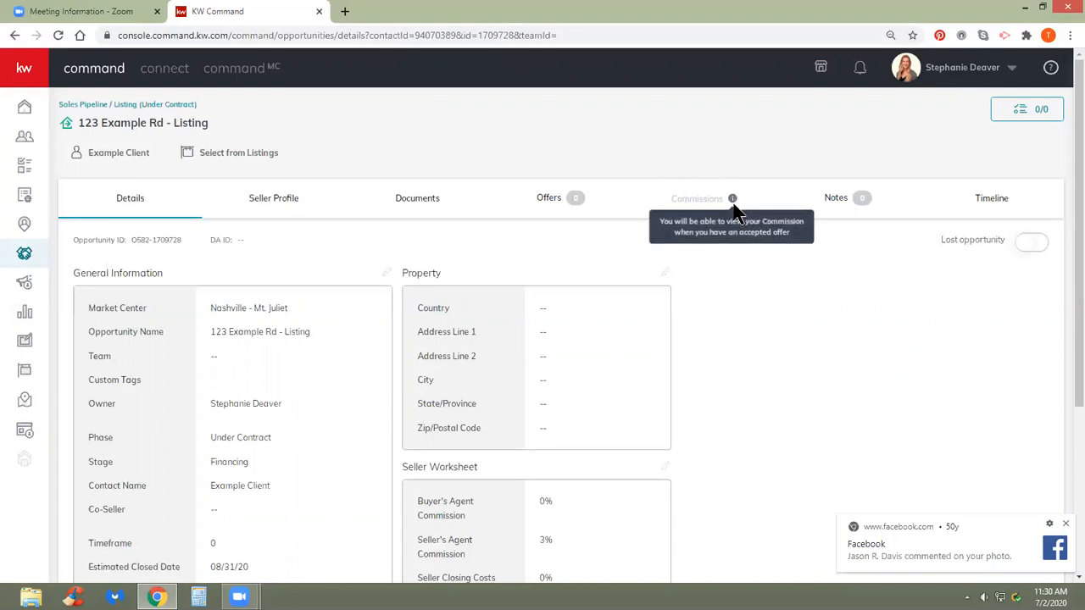
# - Create a new offer version named 'Accepted Offer' from the Offers tab
pyautogui.click(548, 200)
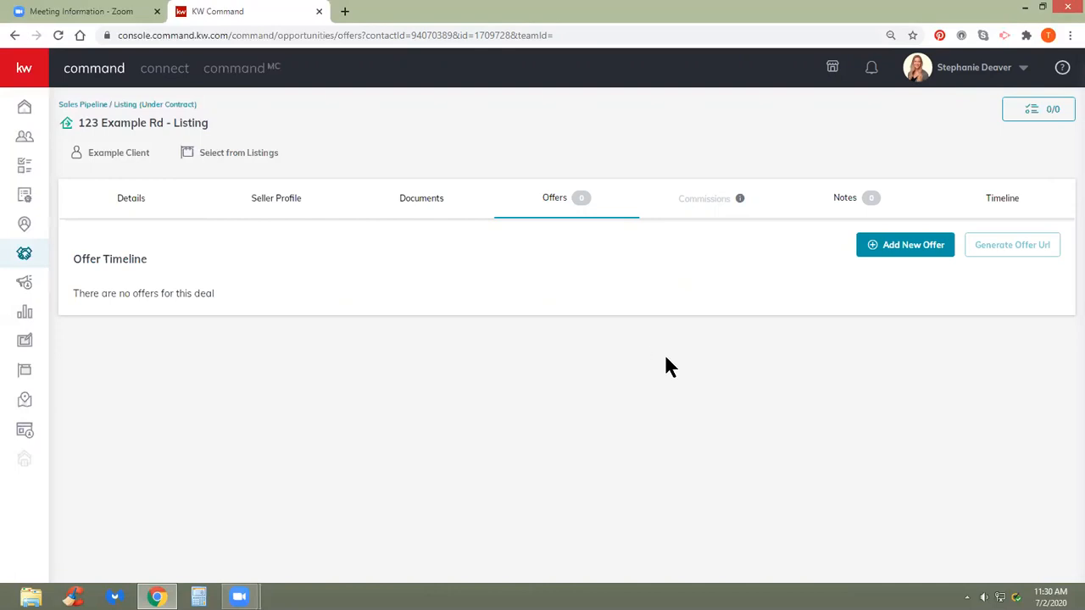
pyautogui.click(895, 256)
pyautogui.moveTo(622, 340); pyautogui.dragTo(436, 335)
pyautogui.write('Accepted Offer')
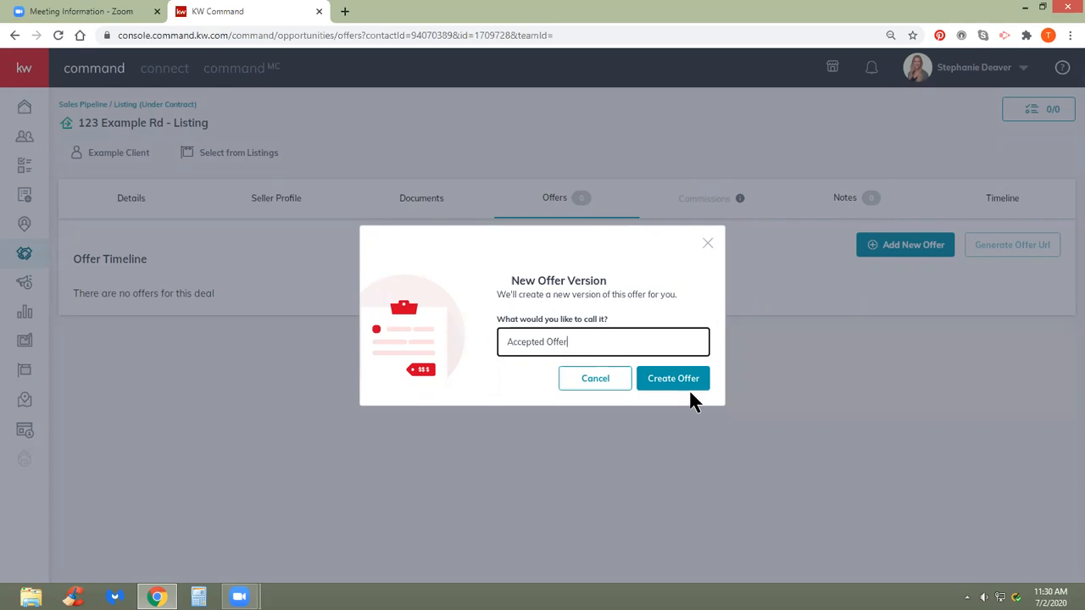
pyautogui.click(683, 381)
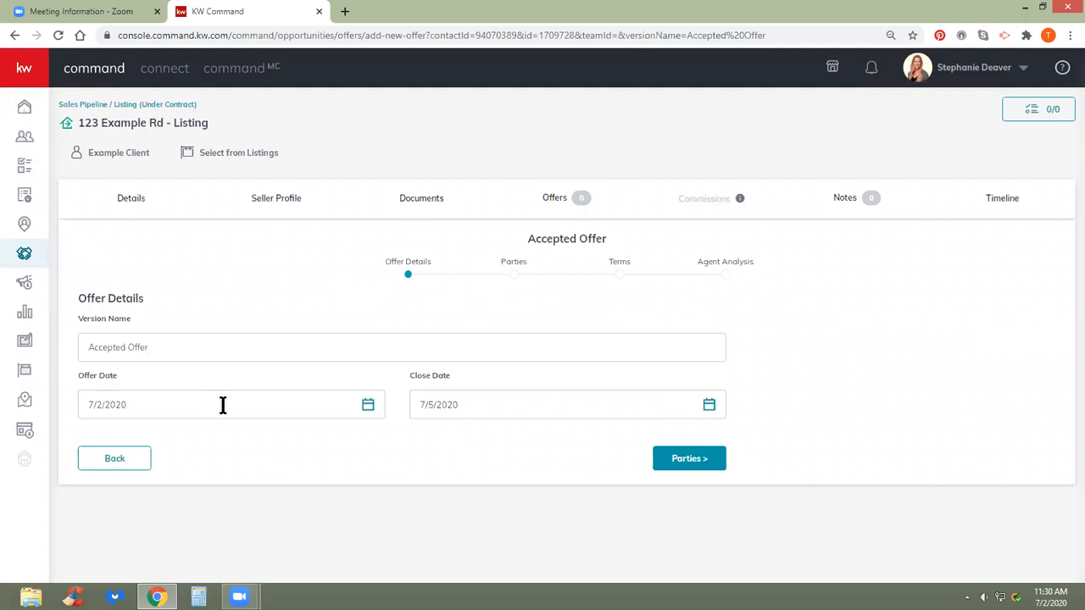
# - Set the offer date to June 30, 2020 and the close date to August 20, 2020
pyautogui.click(368, 406)
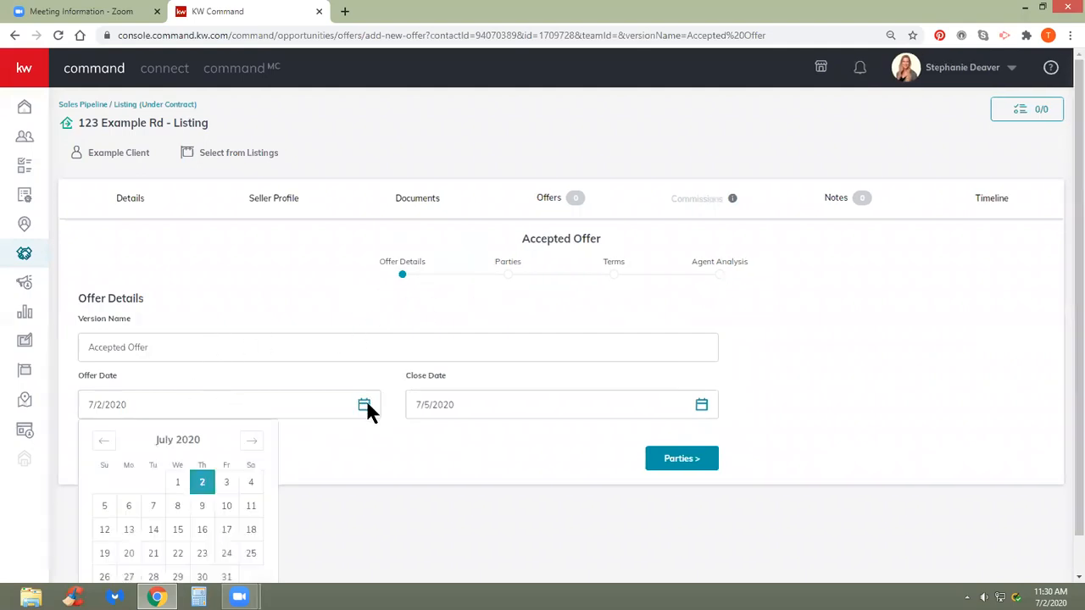
pyautogui.scroll(-1, 201, 406)
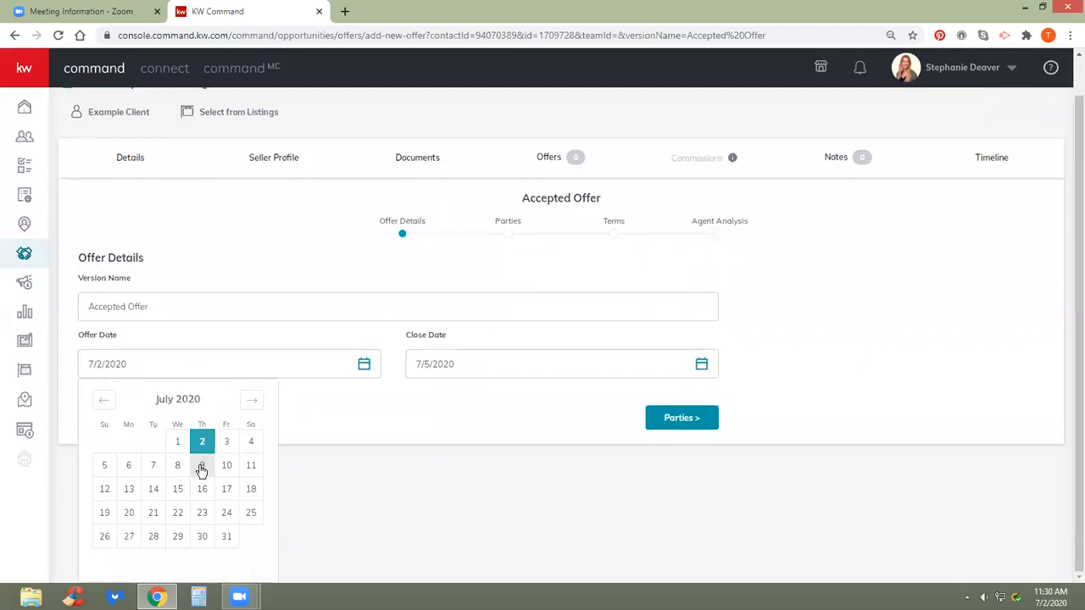
pyautogui.click(105, 404)
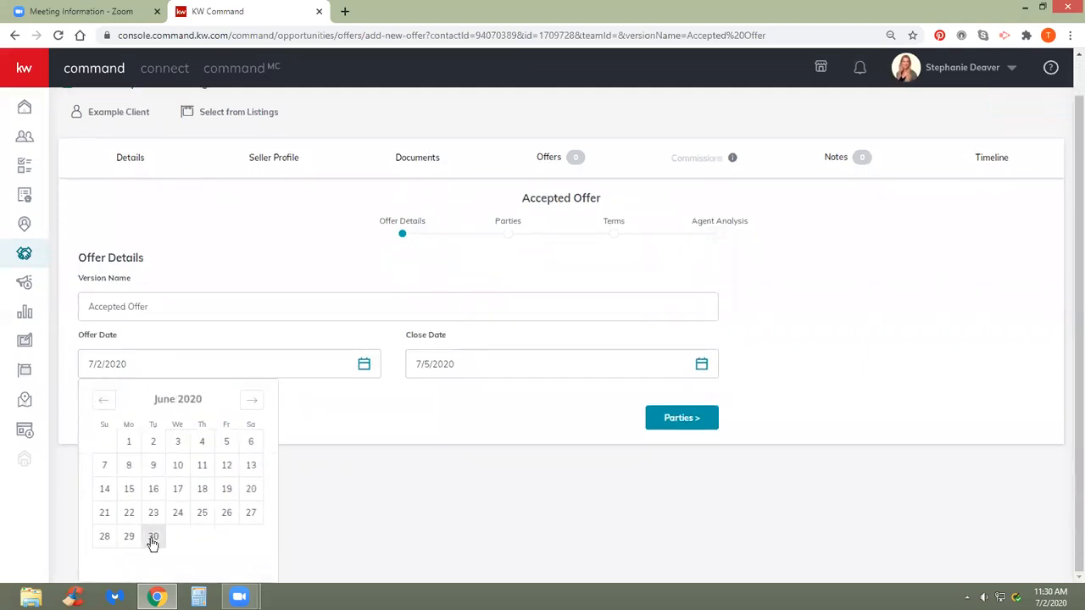
pyautogui.click(150, 536)
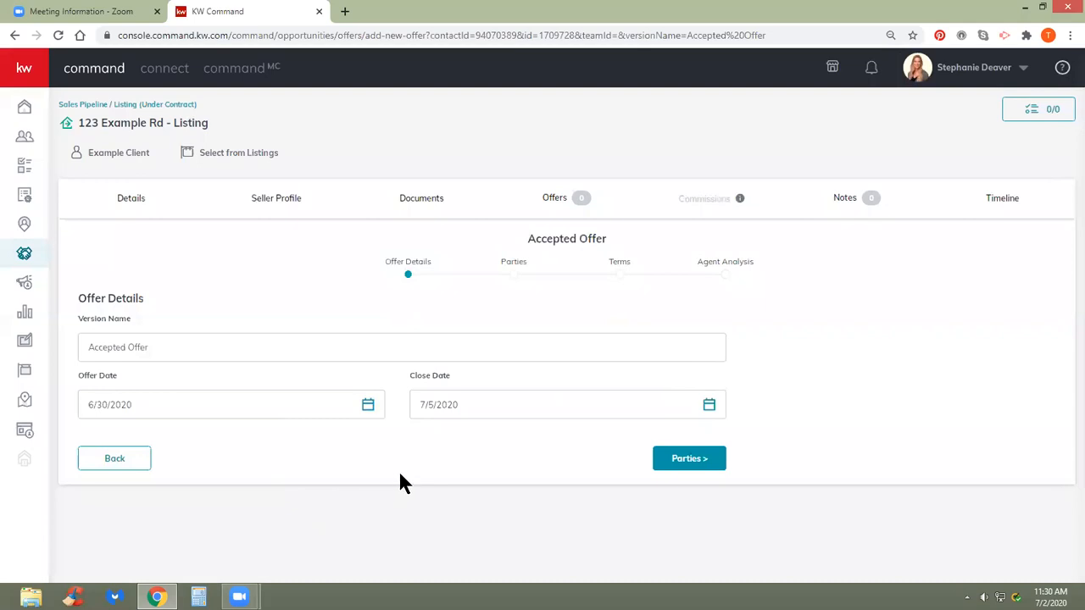
pyautogui.click(709, 405)
pyautogui.scroll(-1, 494, 422)
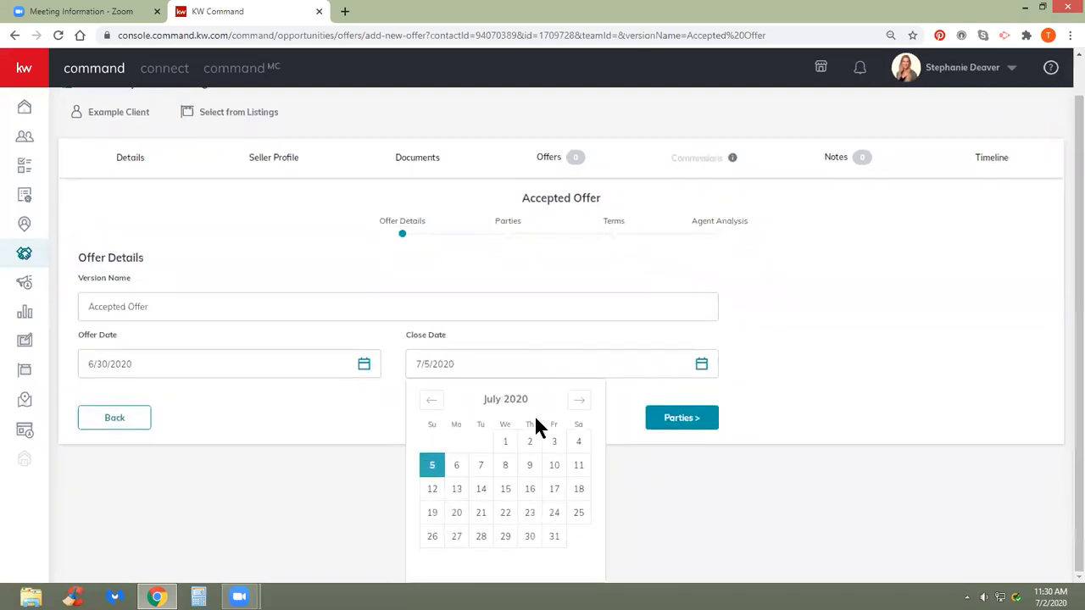
pyautogui.click(579, 400)
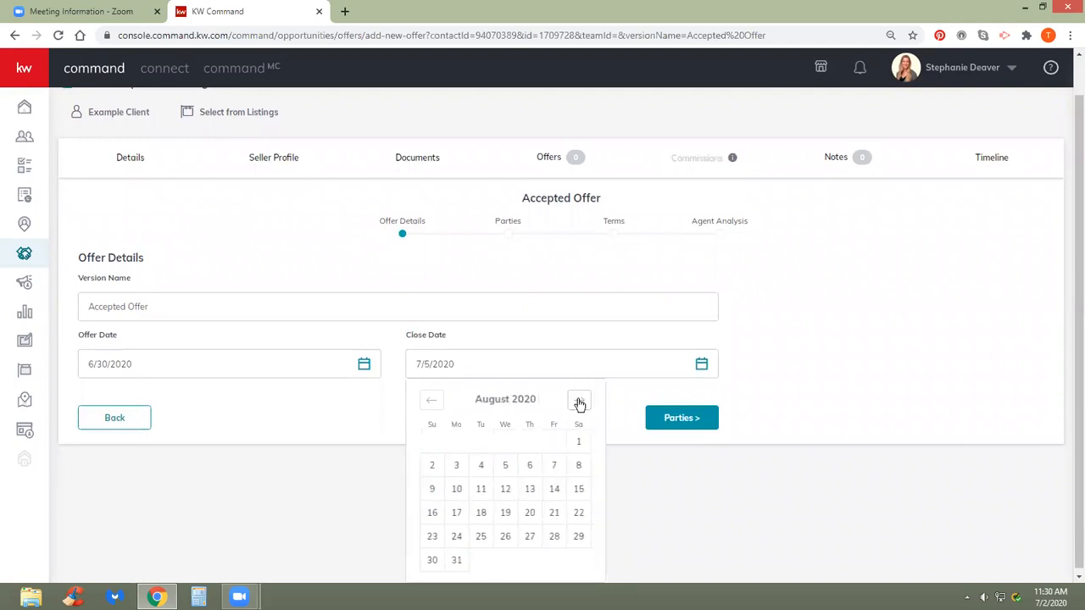
pyautogui.click(528, 513)
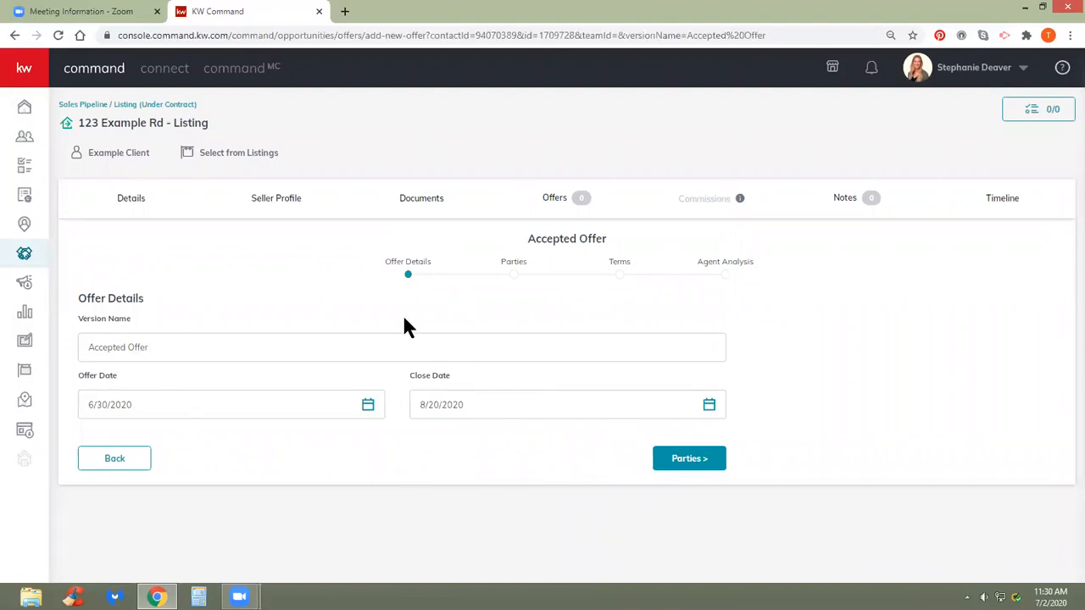
# - Go to the offer's Parties step and enter the buyer's name
pyautogui.click(693, 458)
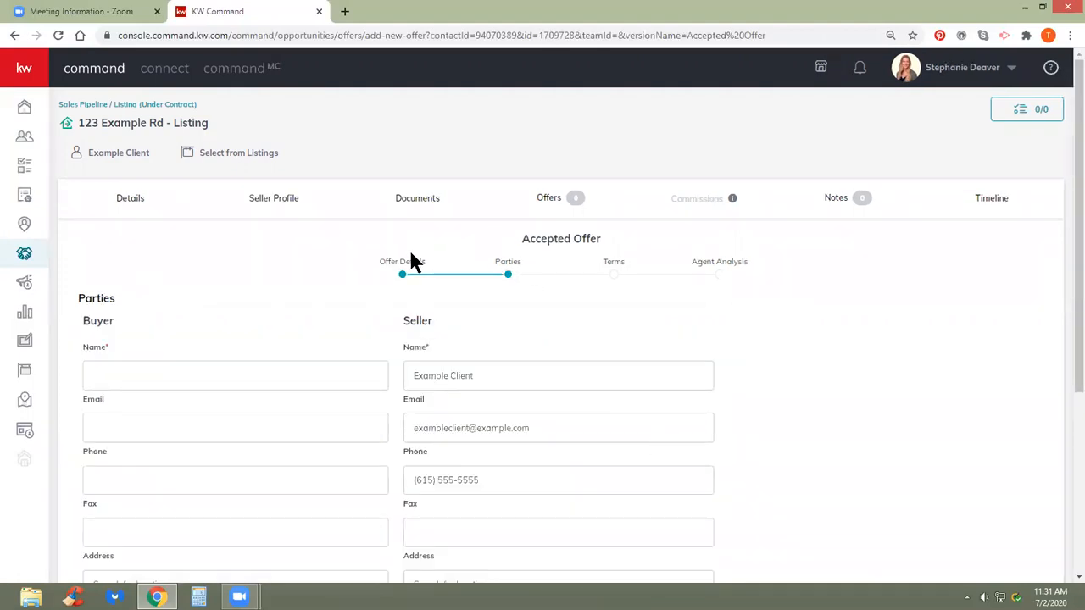
pyautogui.scroll(-2, 342, 314)
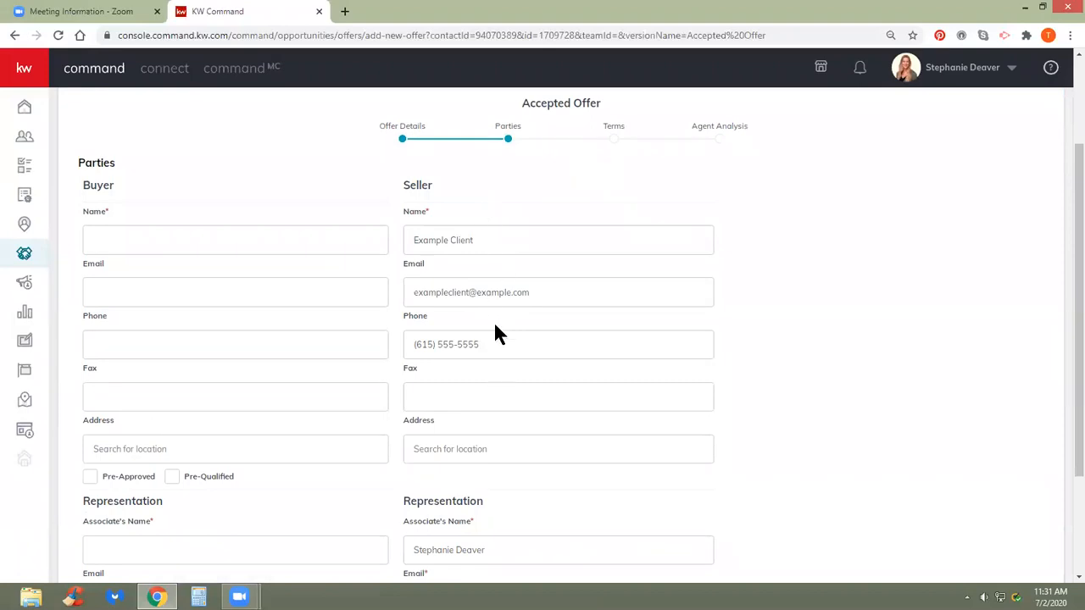
pyautogui.scroll(-2, 495, 326)
pyautogui.scroll(3, 494, 333)
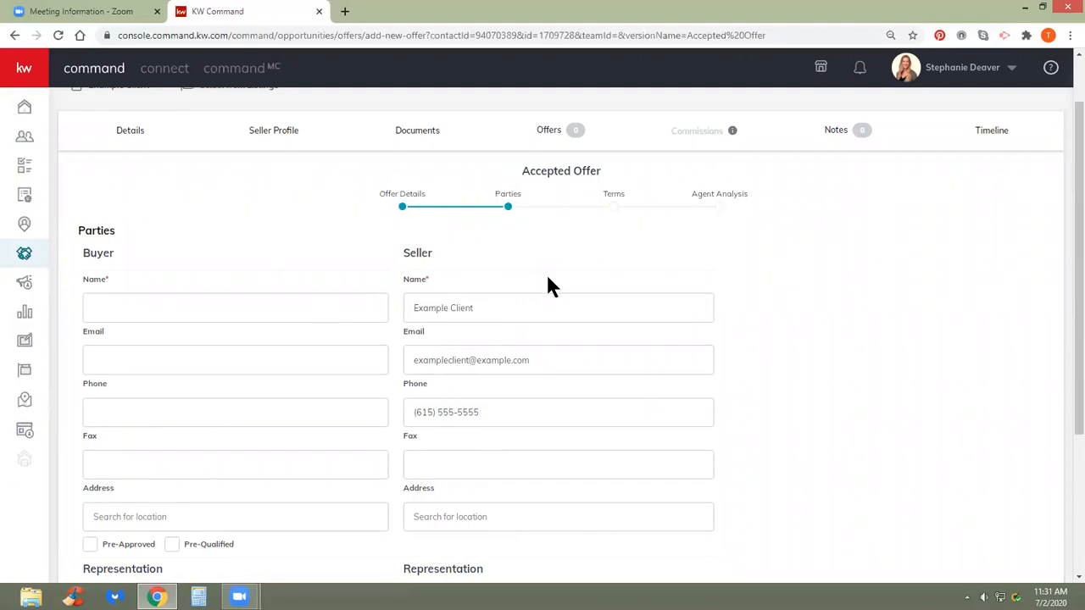
pyautogui.scroll(-1, 520, 328)
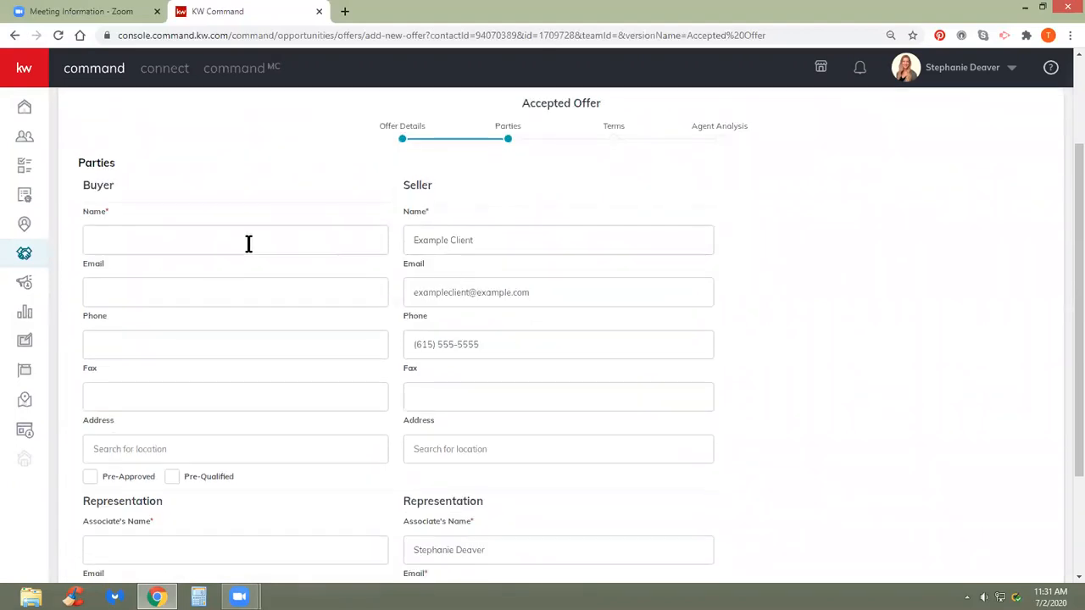
pyautogui.scroll(-1, 248, 244)
pyautogui.scroll(-1, 251, 251)
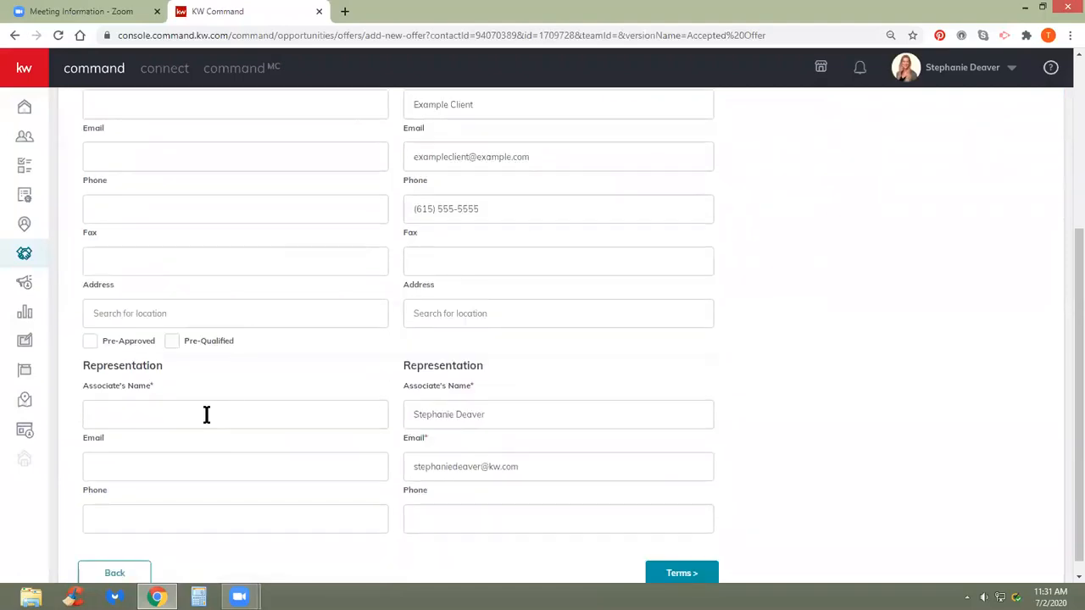
pyautogui.scroll(1, 212, 373)
pyautogui.click(176, 173)
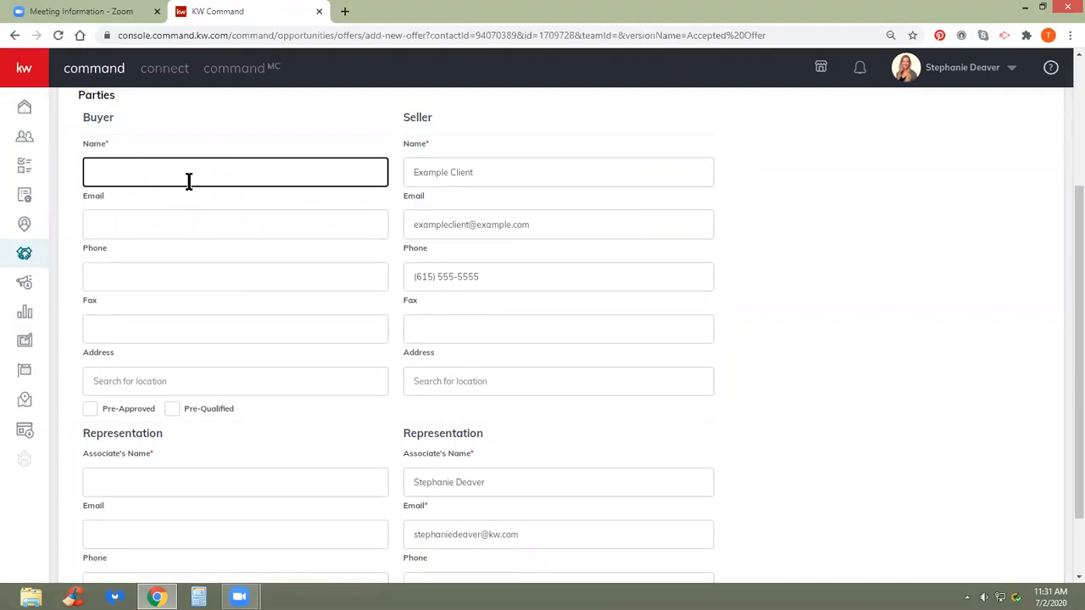
pyautogui.write('Betty Buyer')
# - Enter the buyer's agent name and mark the buyer as pre-approved
pyautogui.scroll(-1, 215, 213)
pyautogui.click(177, 408)
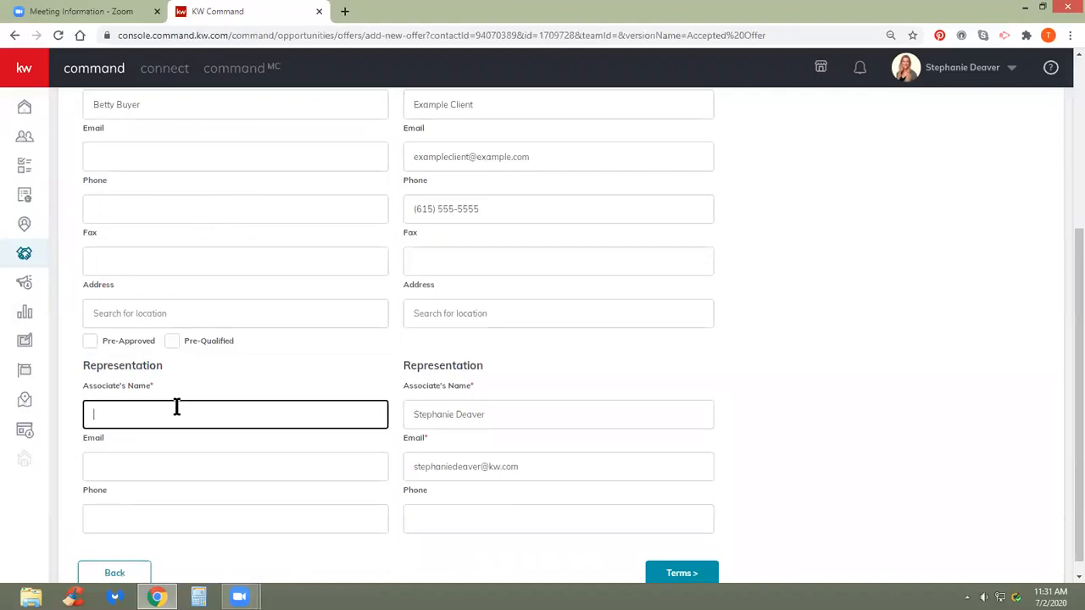
pyautogui.write('Adam Agent')
pyautogui.scroll(1, 261, 388)
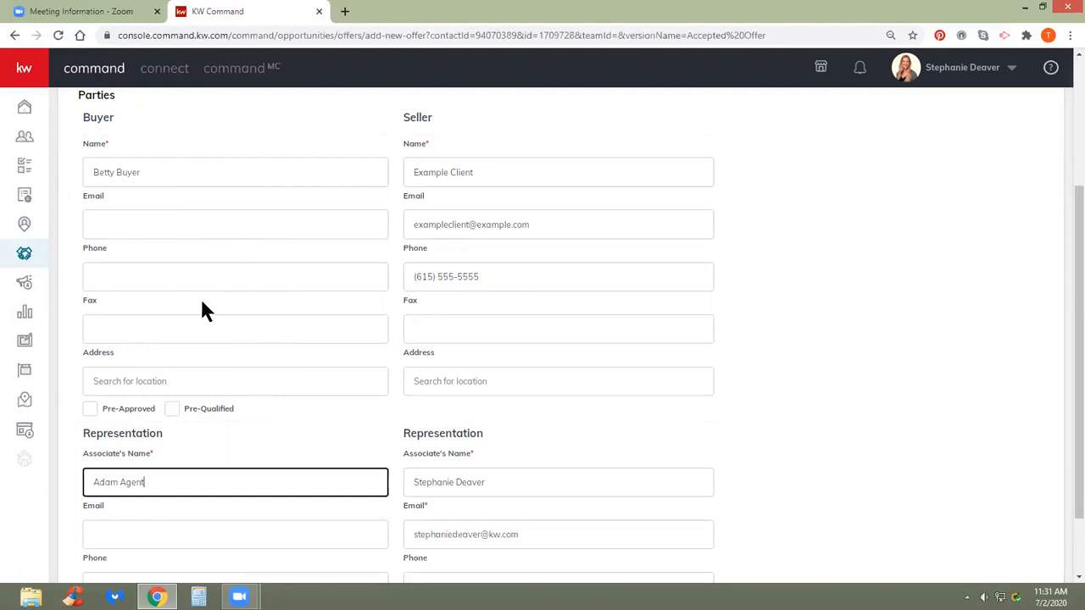
pyautogui.click(89, 410)
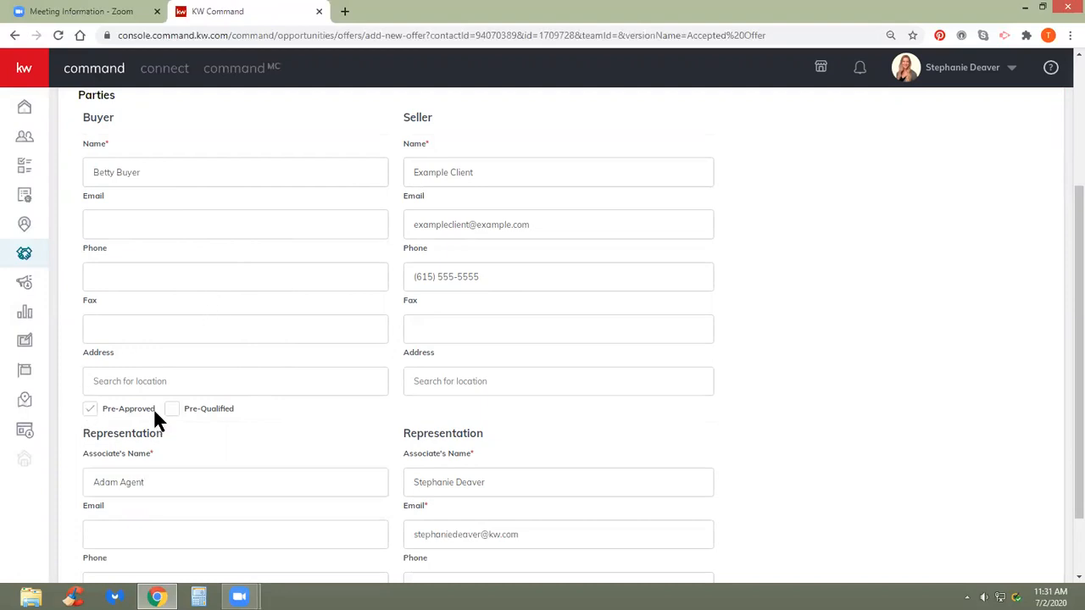
pyautogui.scroll(-1, 178, 371)
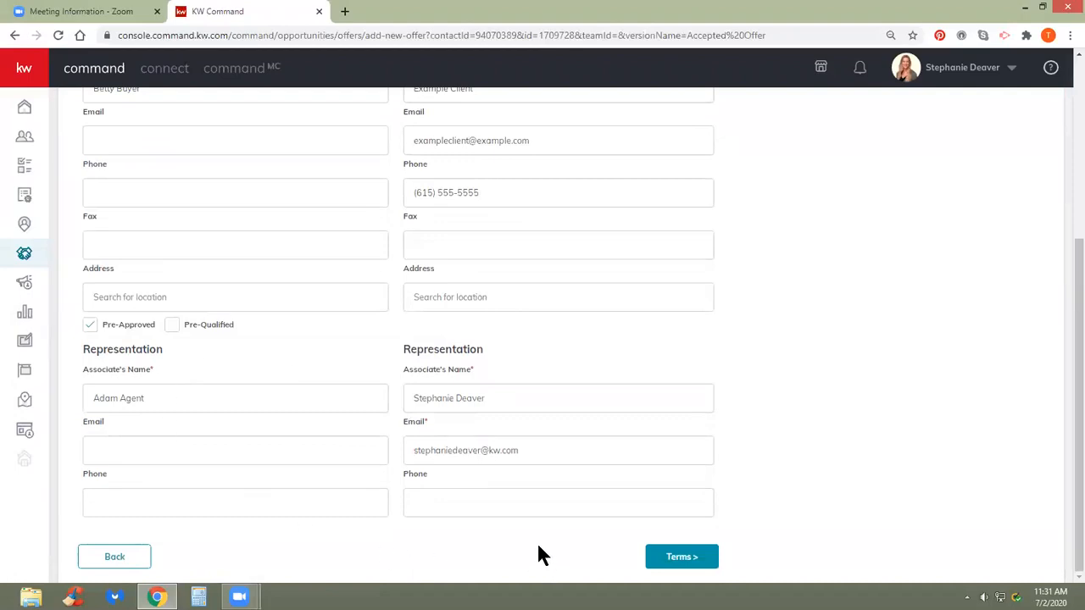
# - On the Terms step, enter a $25,000 cash amount and a $290,000 finance amount
pyautogui.click(688, 558)
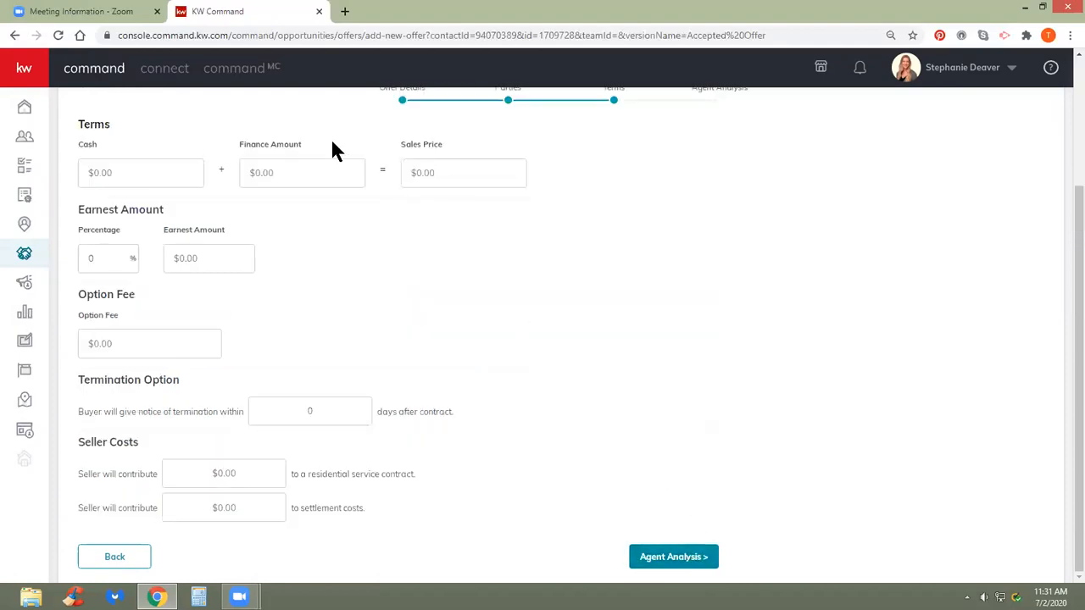
pyautogui.click(164, 173)
pyautogui.write('250000')
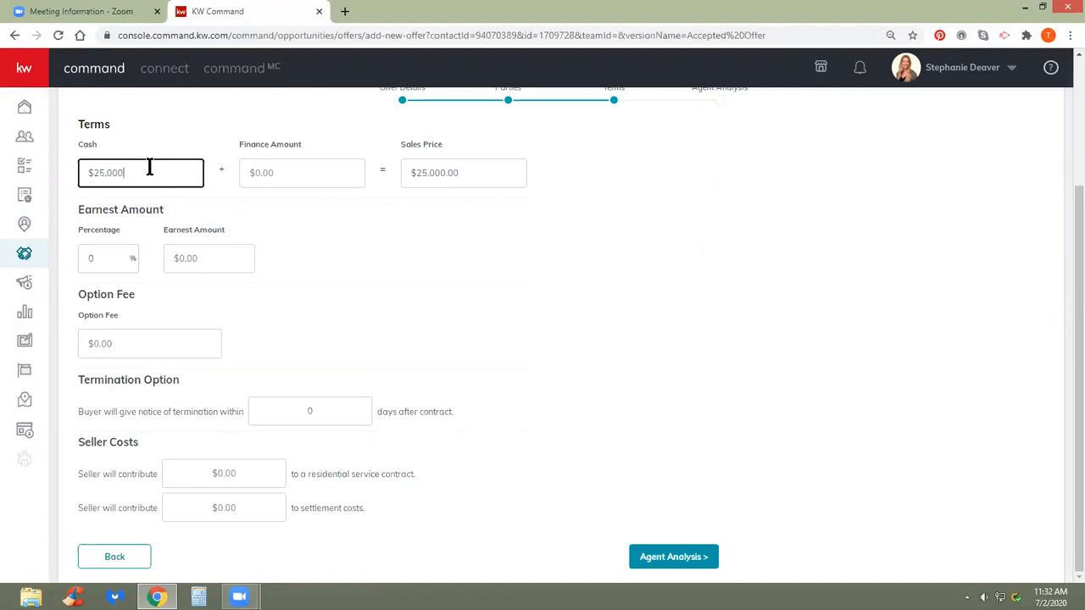
pyautogui.click(284, 175)
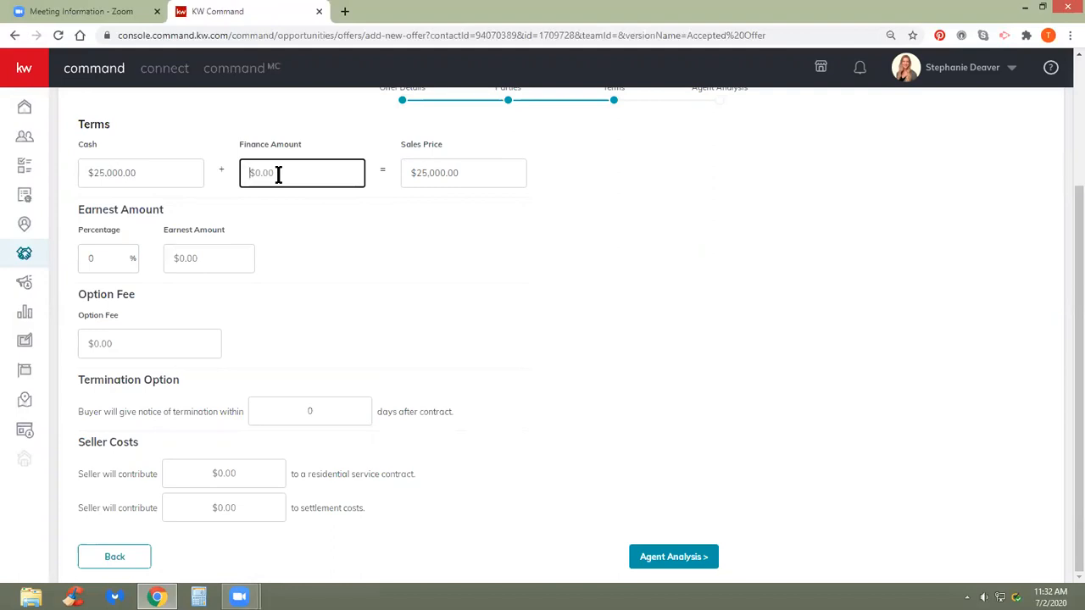
pyautogui.write('290,000')
pyautogui.click(401, 285)
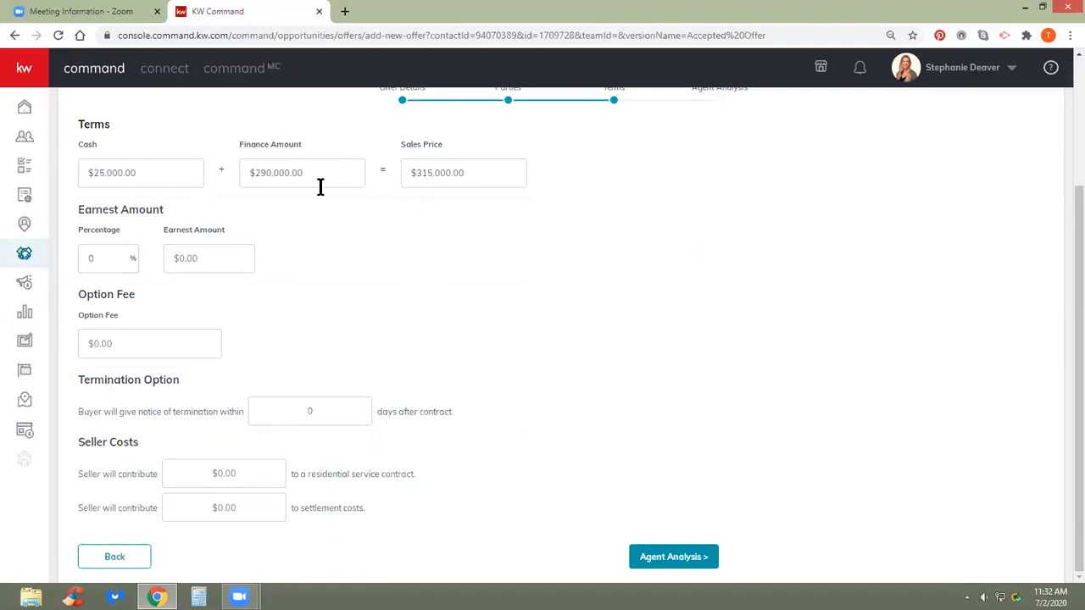
# - Set the earnest money percentage to 1% and advance to Agent Analysis
pyautogui.click(115, 261)
pyautogui.doubleClick(108, 256)
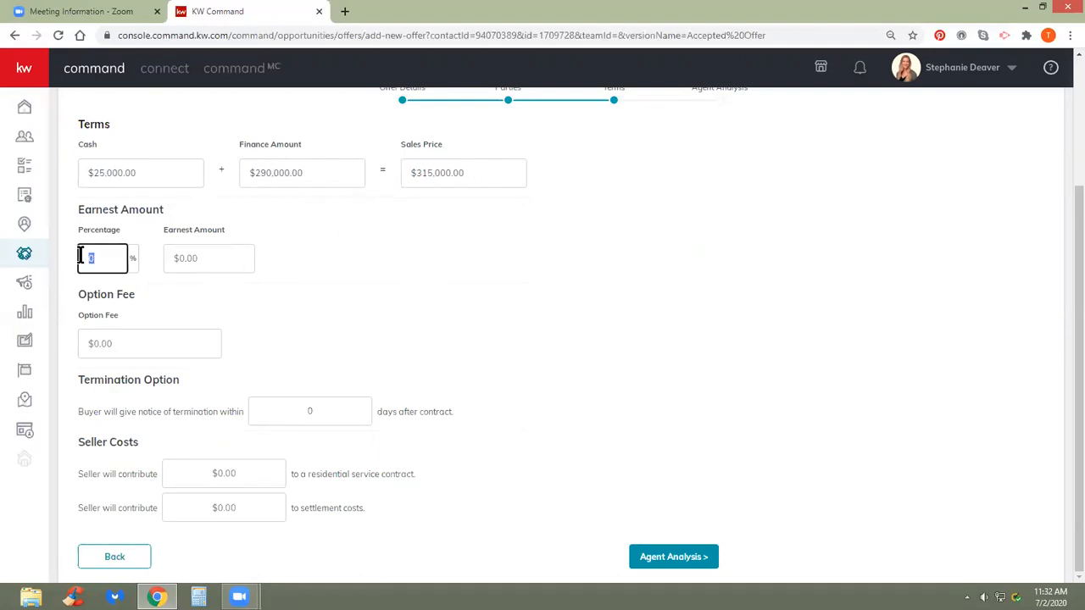
pyautogui.write('1')
pyautogui.click(332, 297)
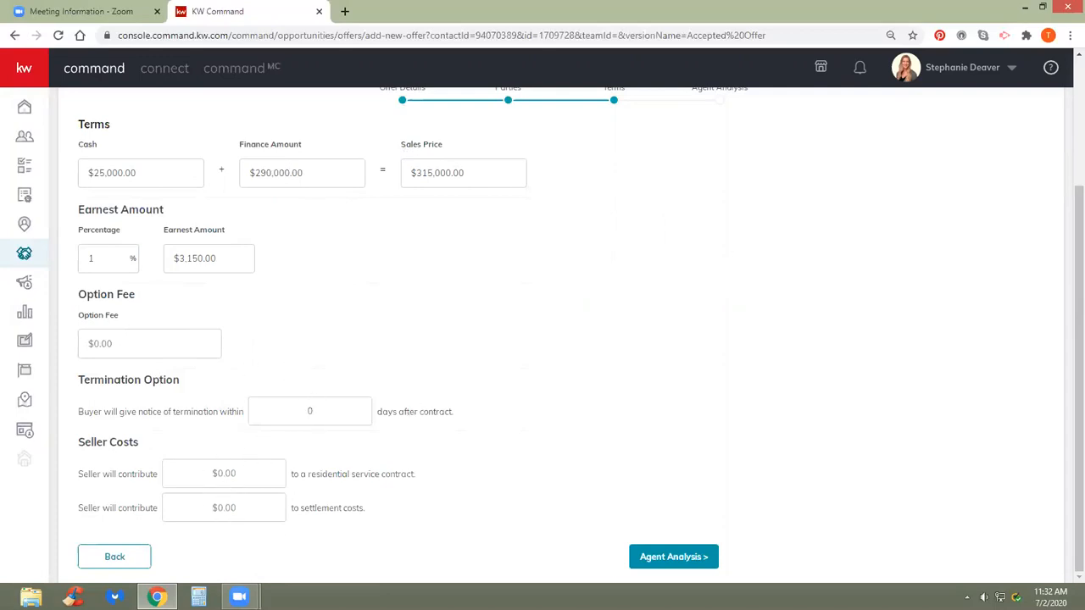
pyautogui.click(661, 559)
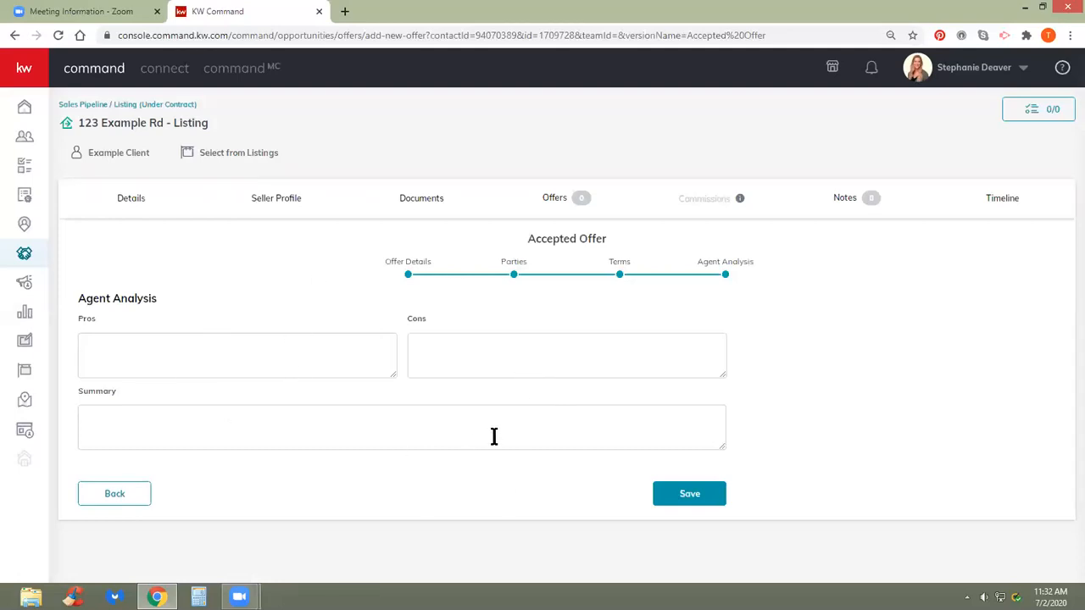
# - Save the $315,000.00 offer and accept it in the Offers tab
pyautogui.click(687, 495)
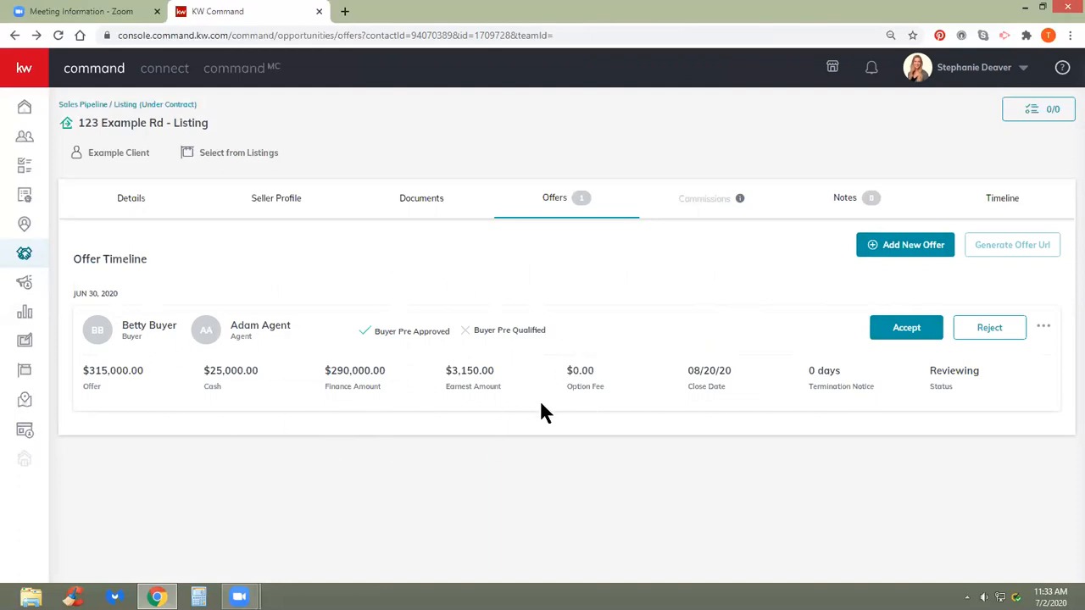
pyautogui.click(906, 328)
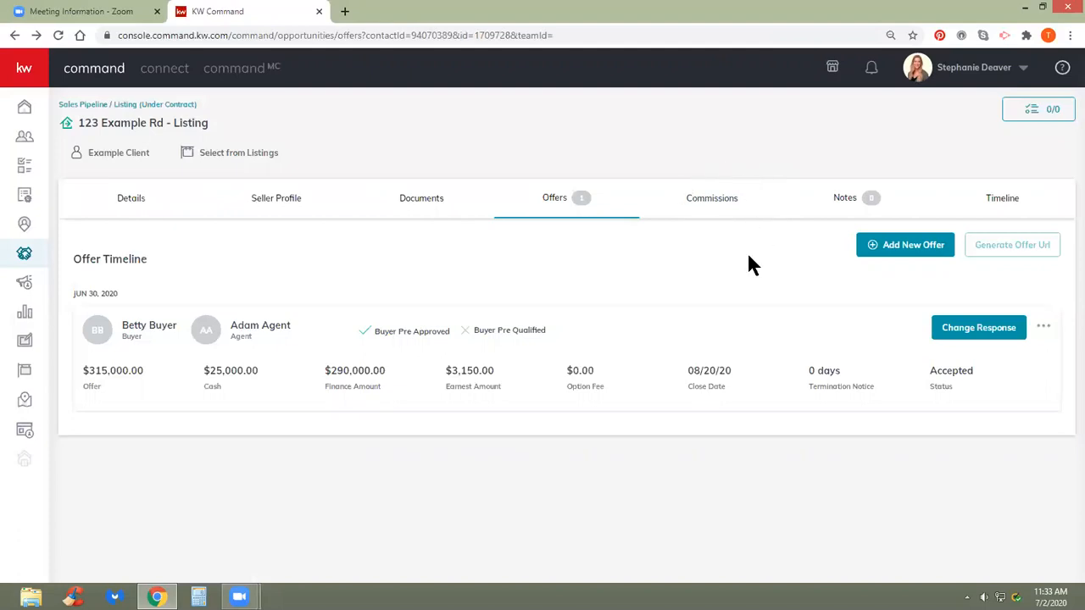
# - Open the Commissions tab and review the $9,450.00 commission breakdown with $6,048.00 net to agent
pyautogui.click(712, 207)
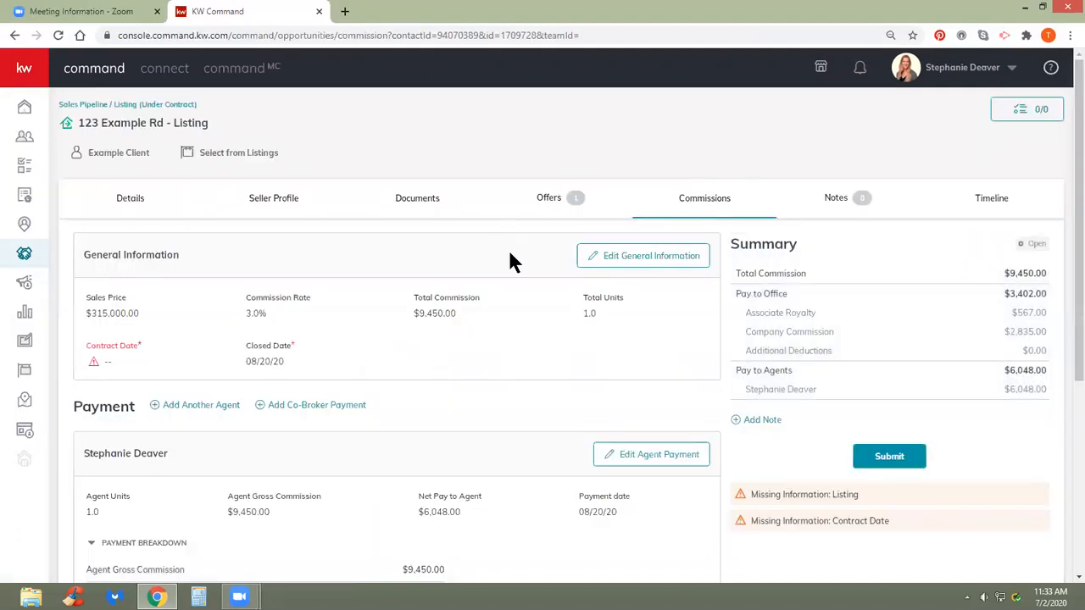
pyautogui.scroll(-4, 476, 310)
pyautogui.scroll(4, 478, 312)
# - Set and save the commission's contract date as 06/30/20, then start Select from Listings
pyautogui.click(636, 256)
pyautogui.scroll(-2, 513, 394)
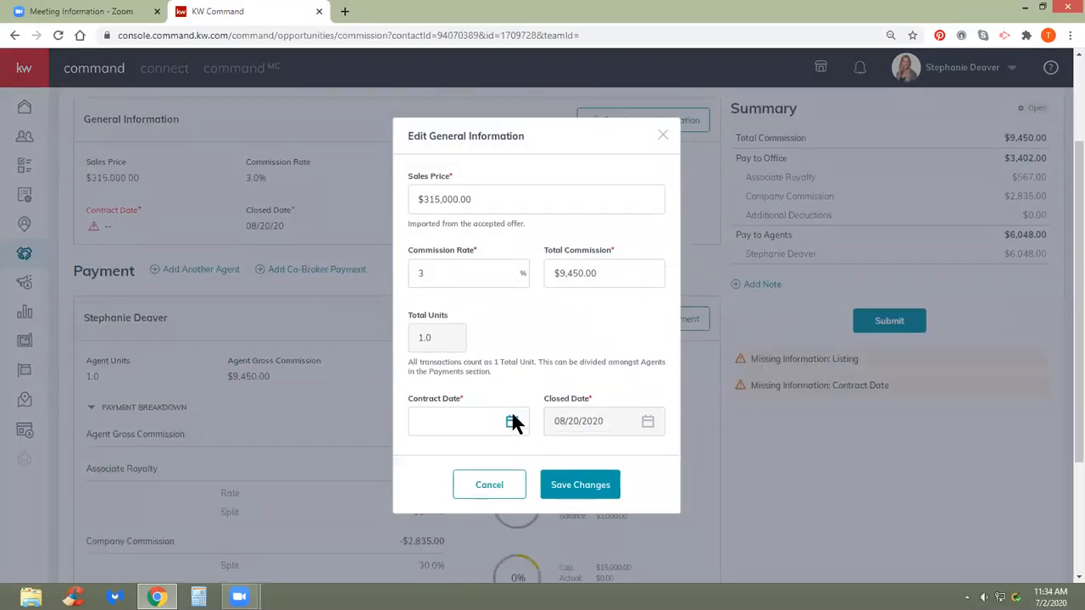
pyautogui.click(512, 420)
pyautogui.scroll(-3, 505, 418)
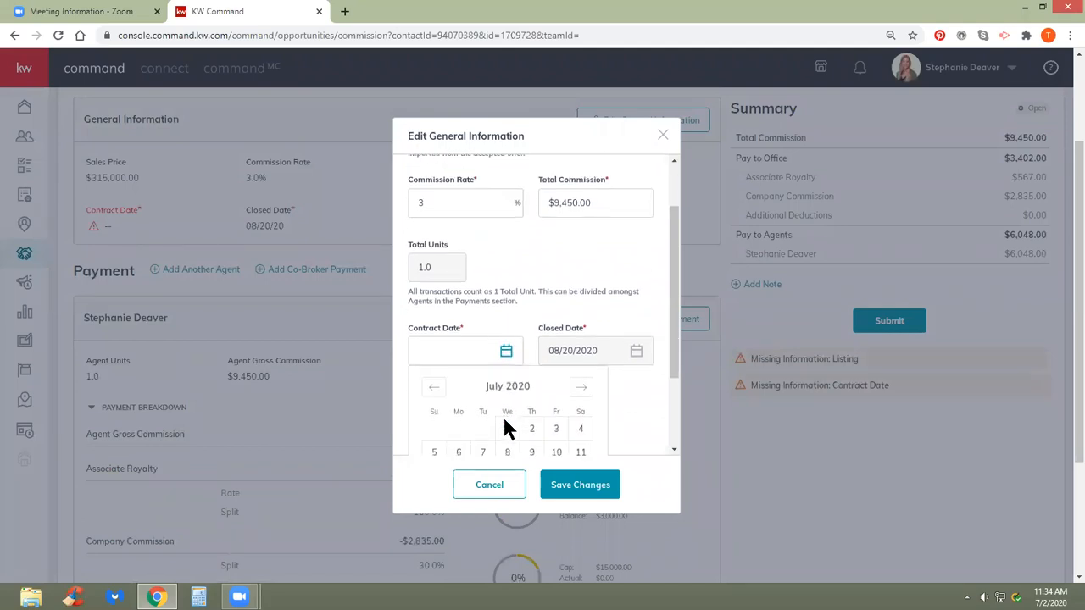
pyautogui.click(433, 273)
pyautogui.click(484, 410)
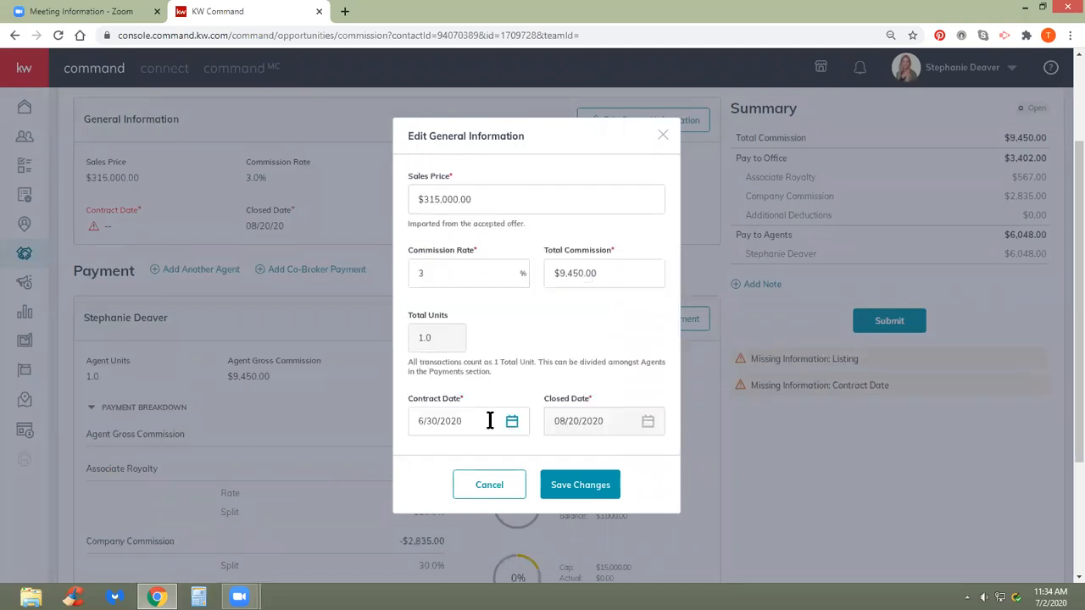
pyautogui.click(570, 487)
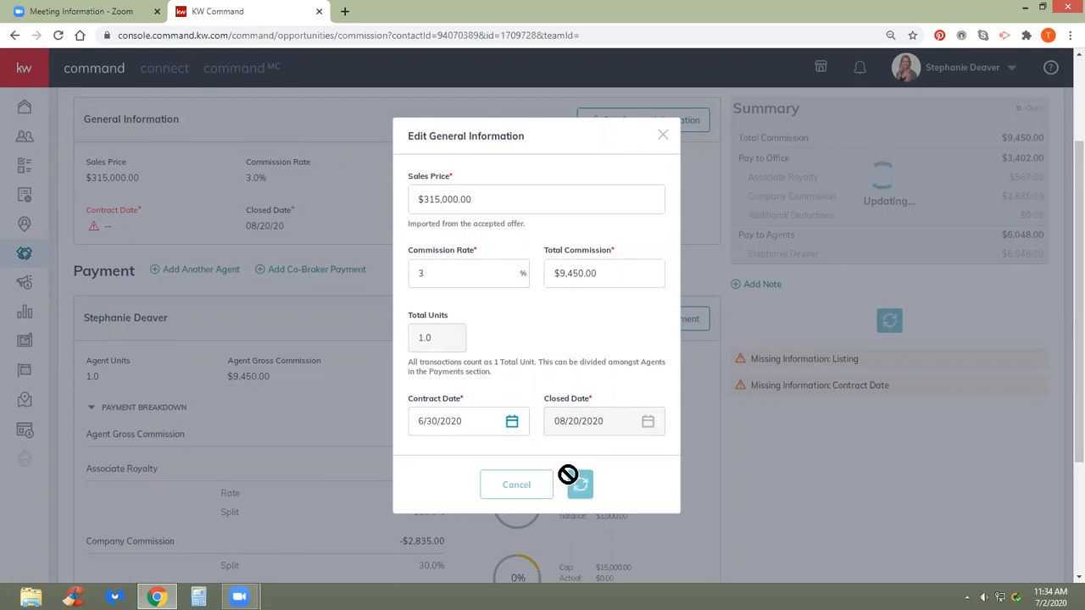
pyautogui.scroll(2, 561, 427)
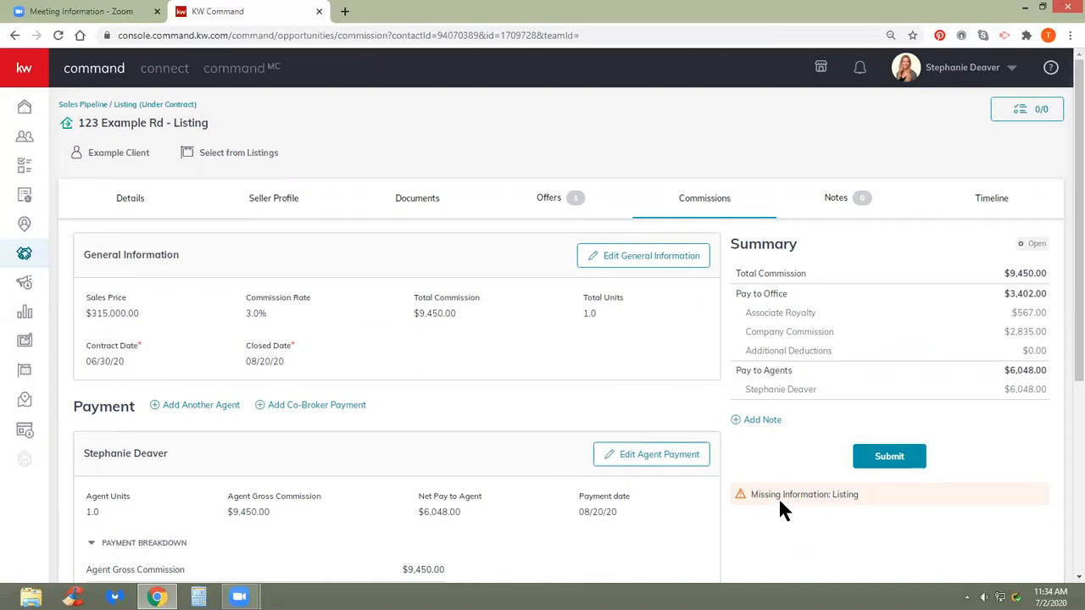
pyautogui.click(244, 163)
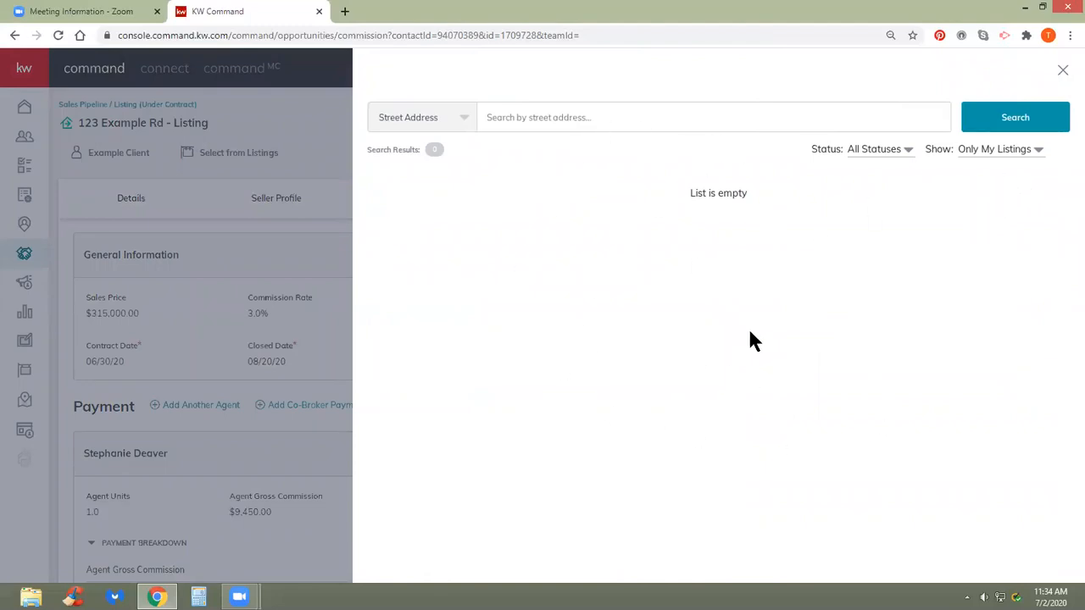
pyautogui.click(985, 150)
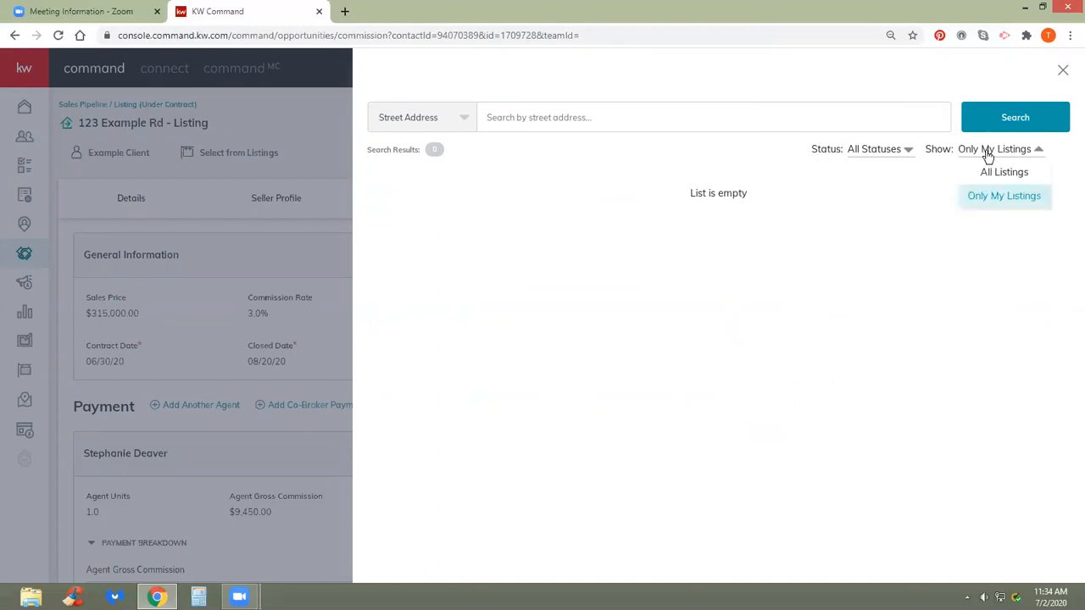
pyautogui.click(989, 175)
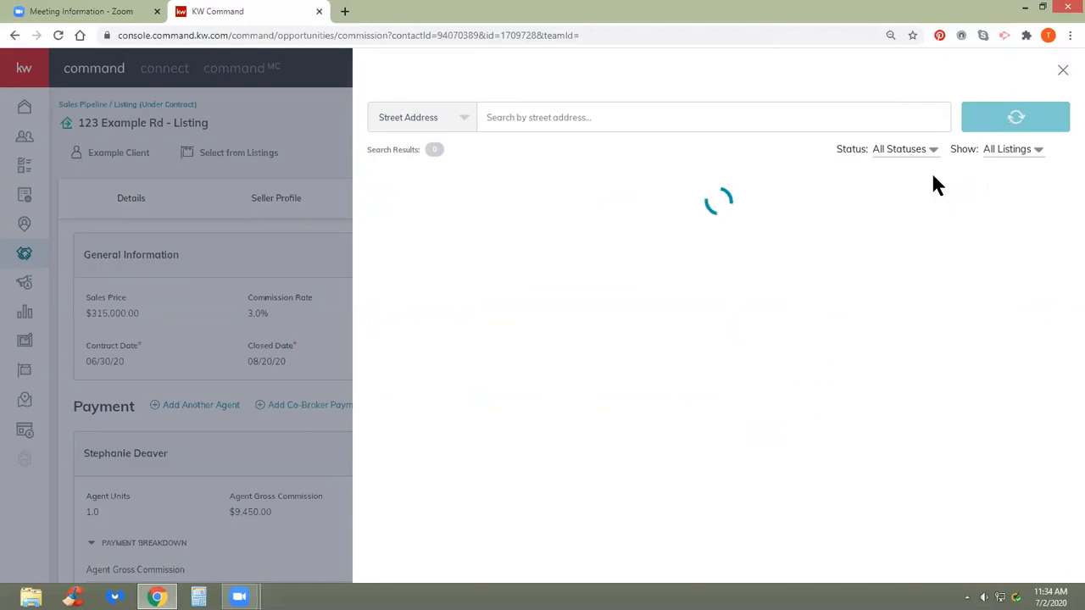
pyautogui.click(659, 113)
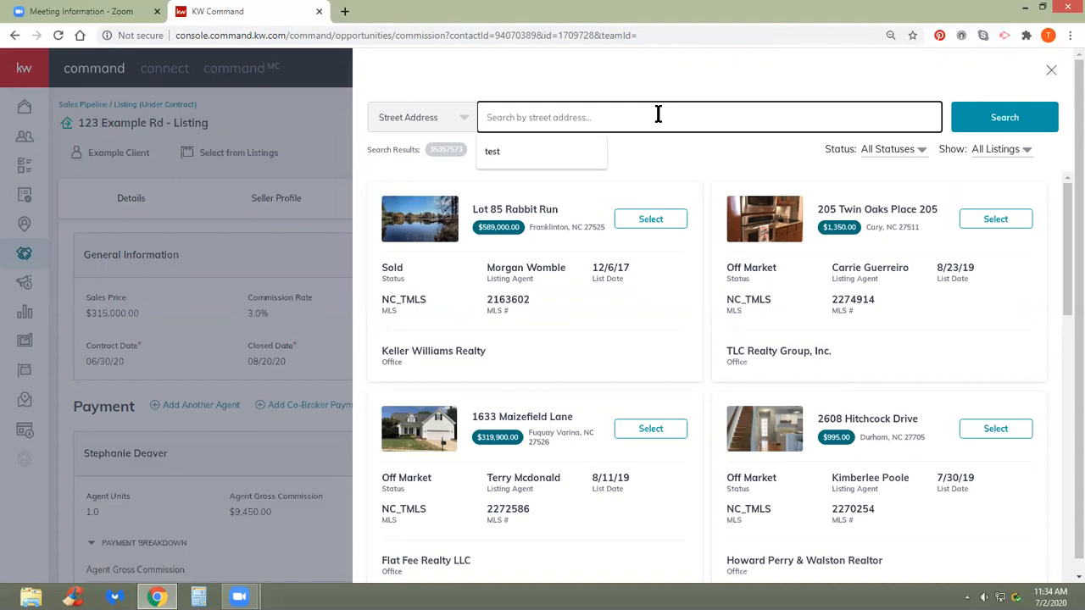
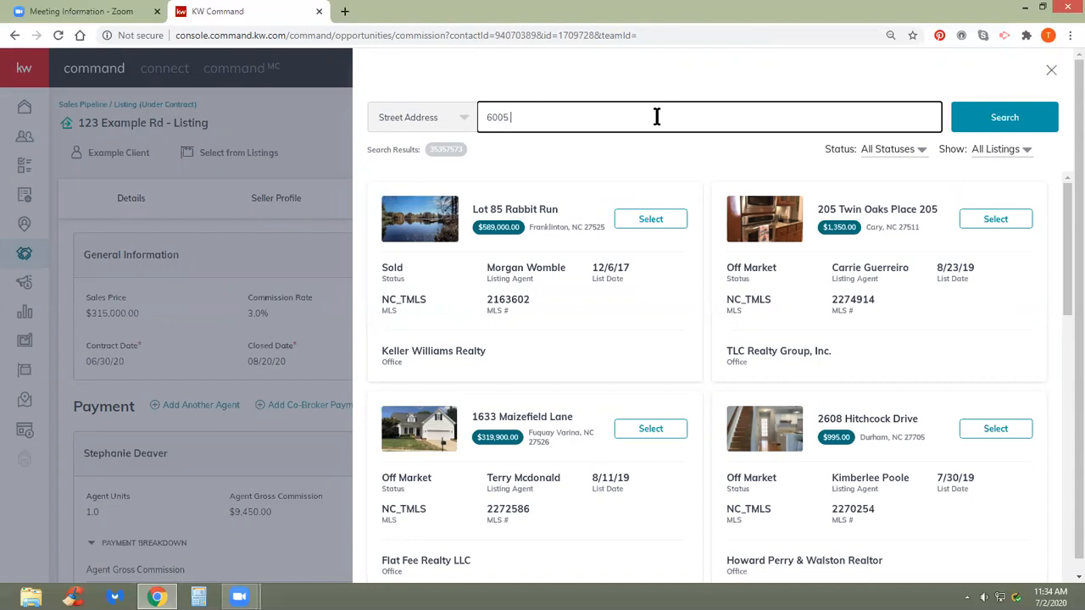
pyautogui.click(958, 127)
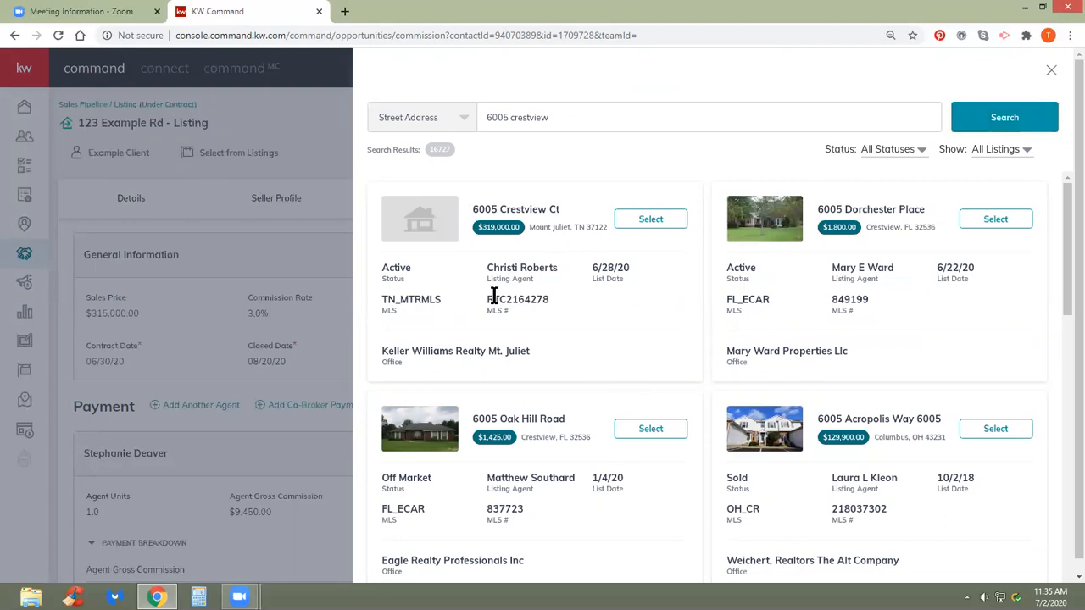
pyautogui.click(650, 221)
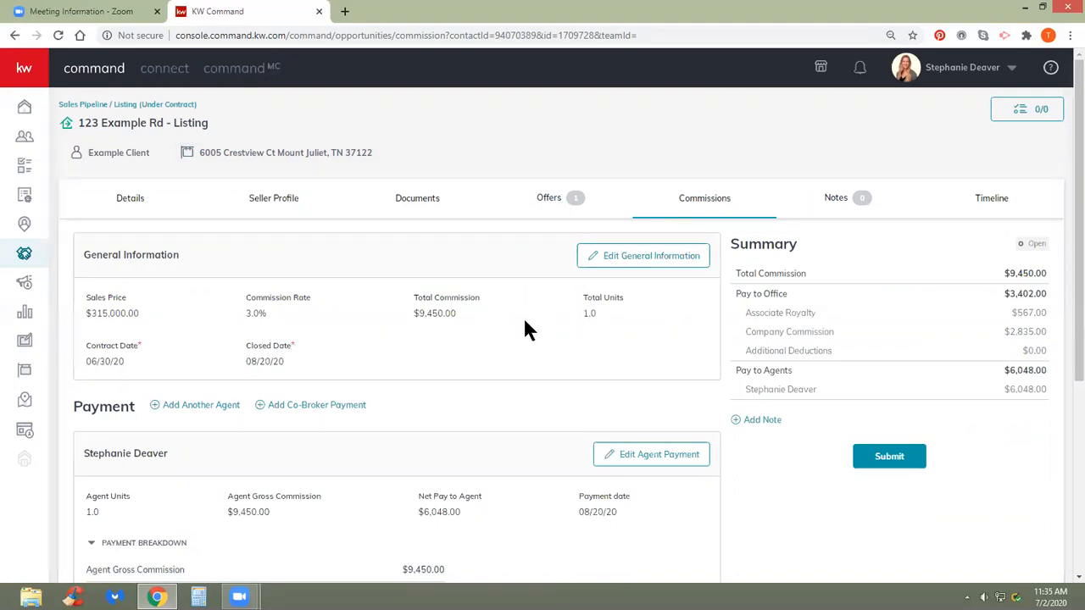
# - Re-save the general commission information unchanged, keeping net pay to agent at $6,048.00
pyautogui.click(655, 257)
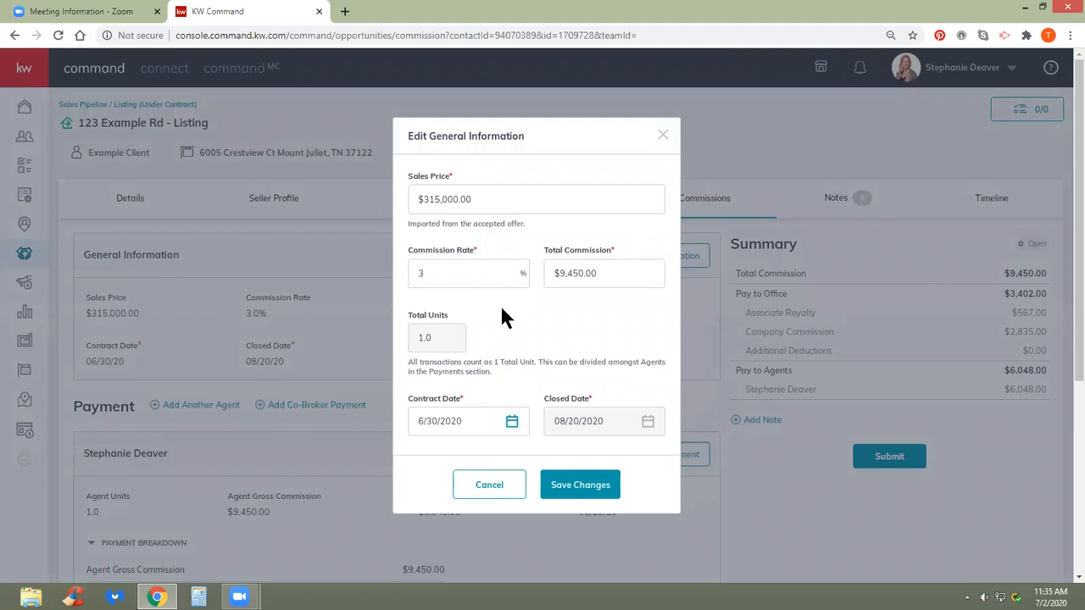
pyautogui.scroll(-1, 575, 367)
pyautogui.scroll(1, 573, 370)
pyautogui.click(566, 484)
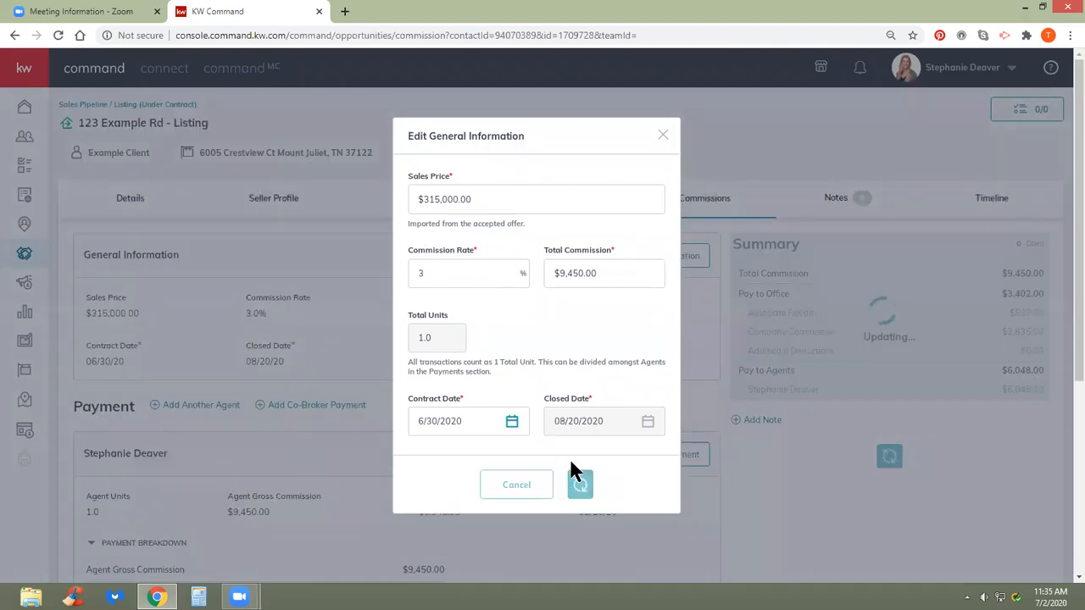
pyautogui.scroll(-4, 507, 361)
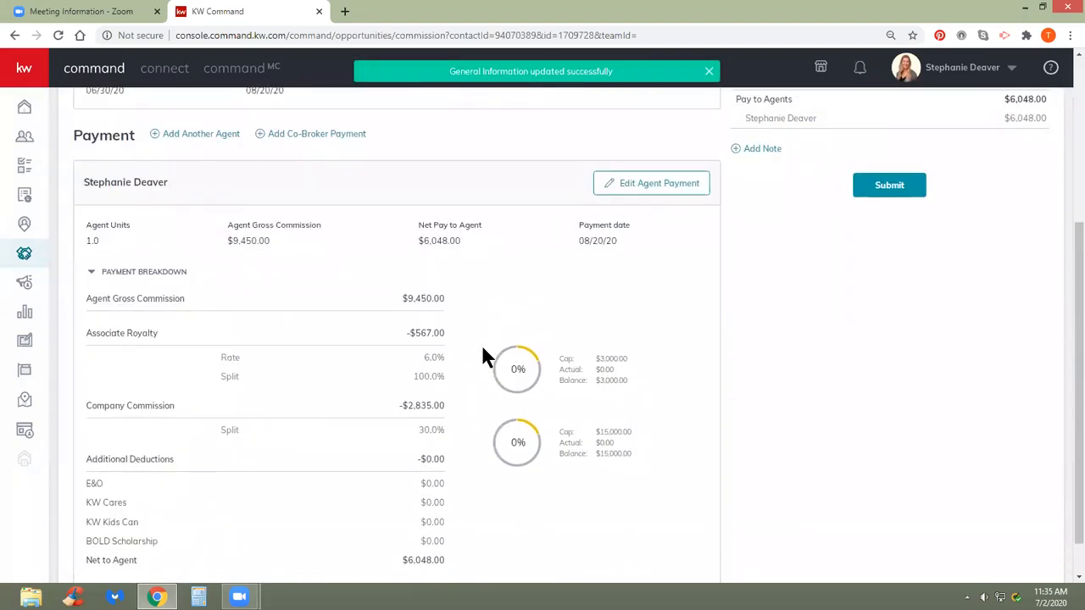
pyautogui.scroll(3, 480, 354)
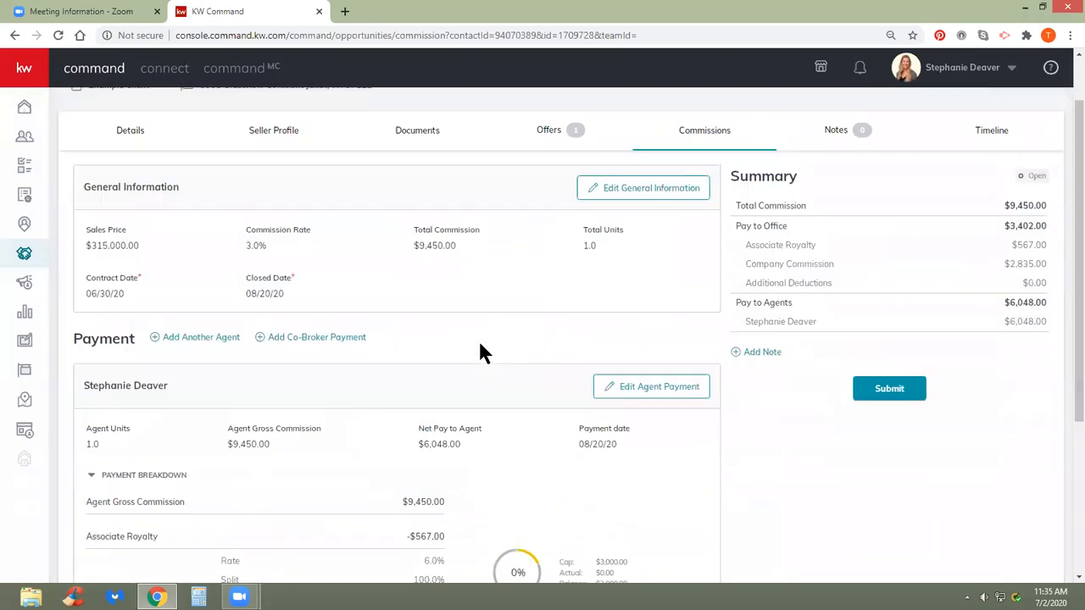
# - Scroll through the agent payment card to review 1.0 unit, $9,450.00 gross and $6,048.00 net
pyautogui.scroll(-3, 480, 352)
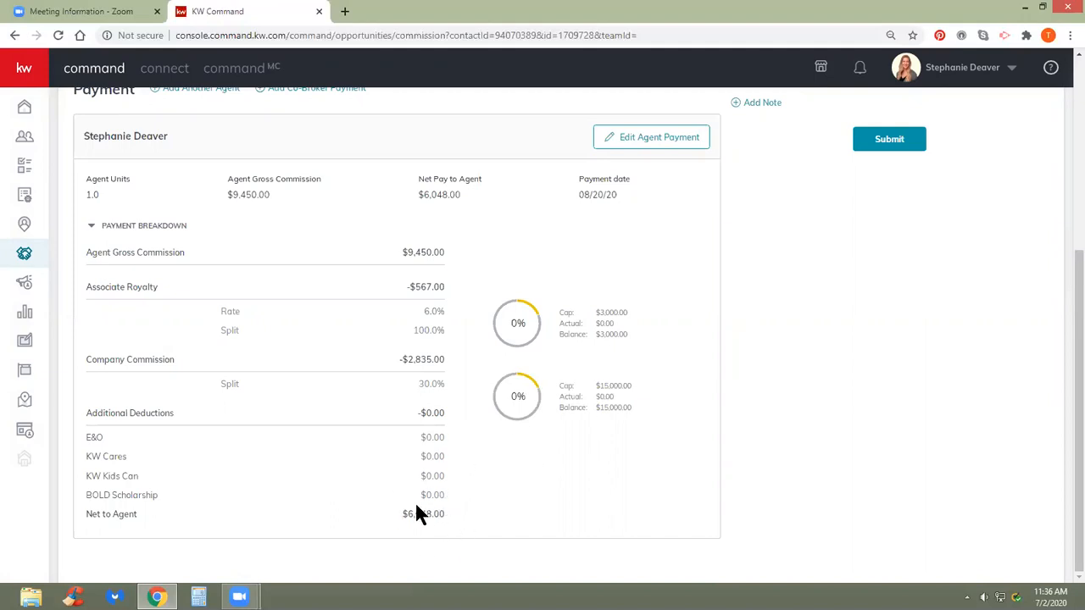
pyautogui.scroll(3, 449, 512)
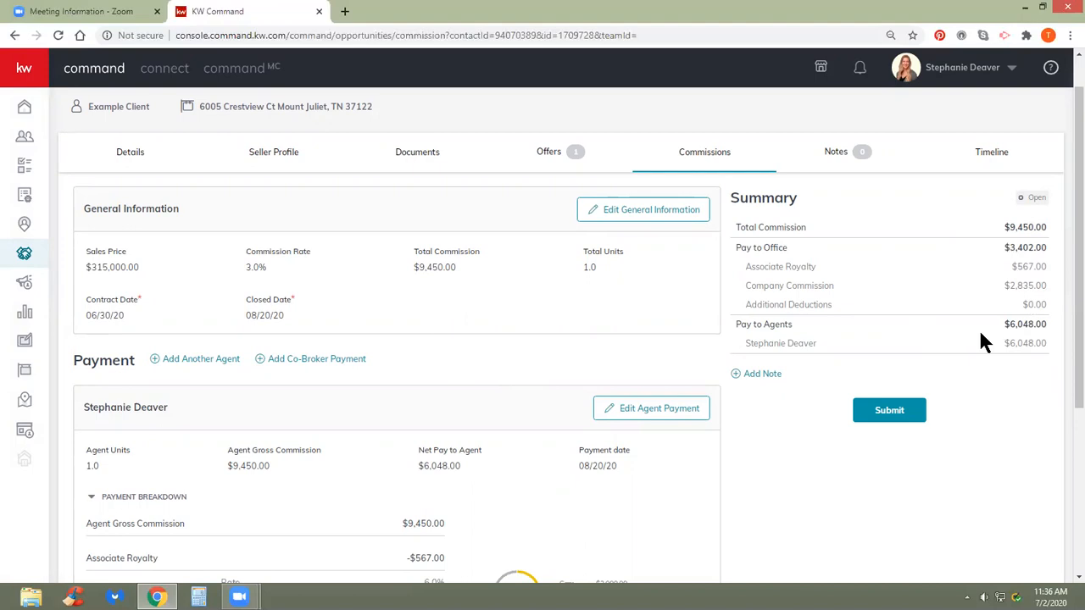
pyautogui.scroll(-3, 767, 339)
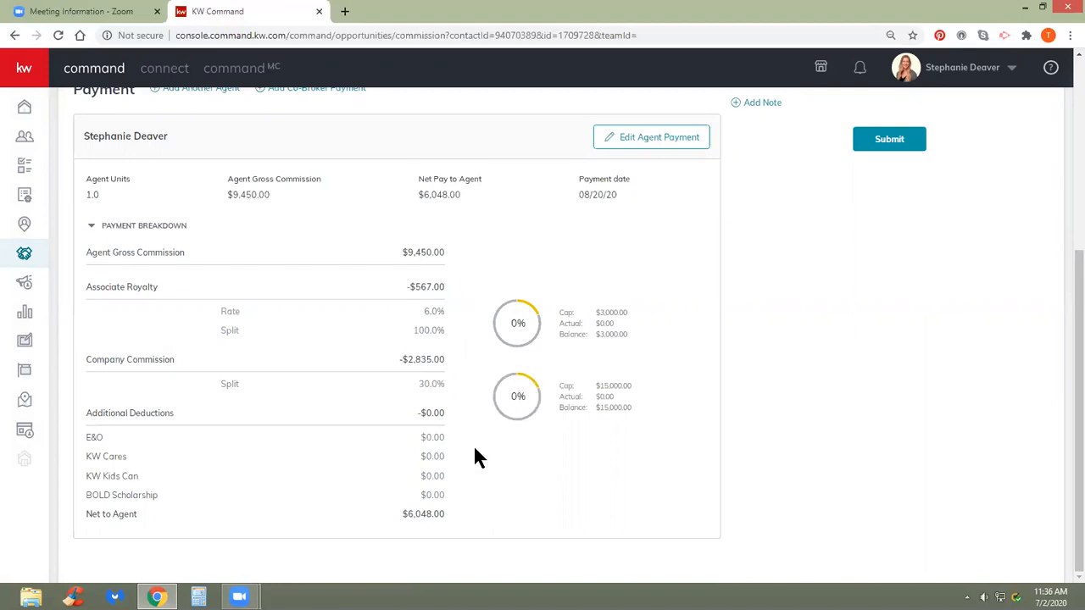
pyautogui.scroll(2, 473, 510)
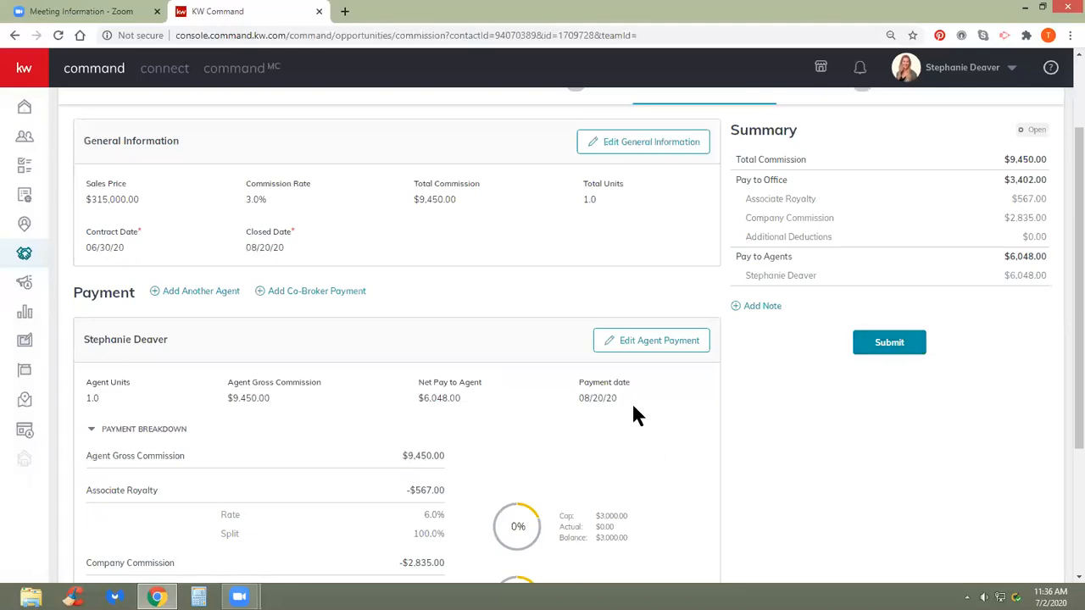
pyautogui.scroll(-1, 634, 411)
pyautogui.scroll(-1, 633, 407)
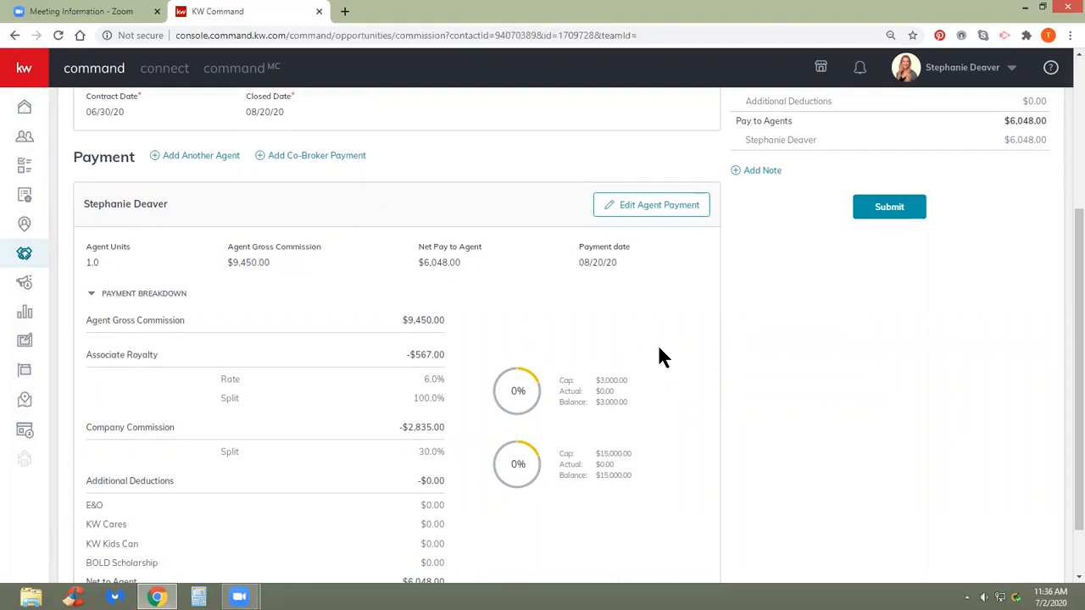
pyautogui.scroll(-1, 651, 347)
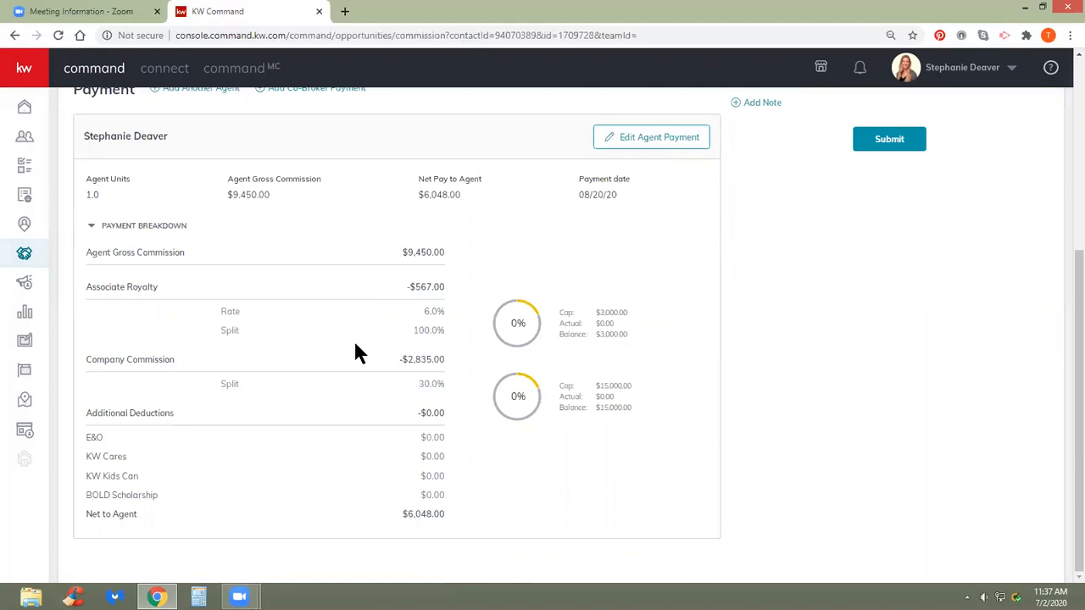
pyautogui.scroll(3, 331, 334)
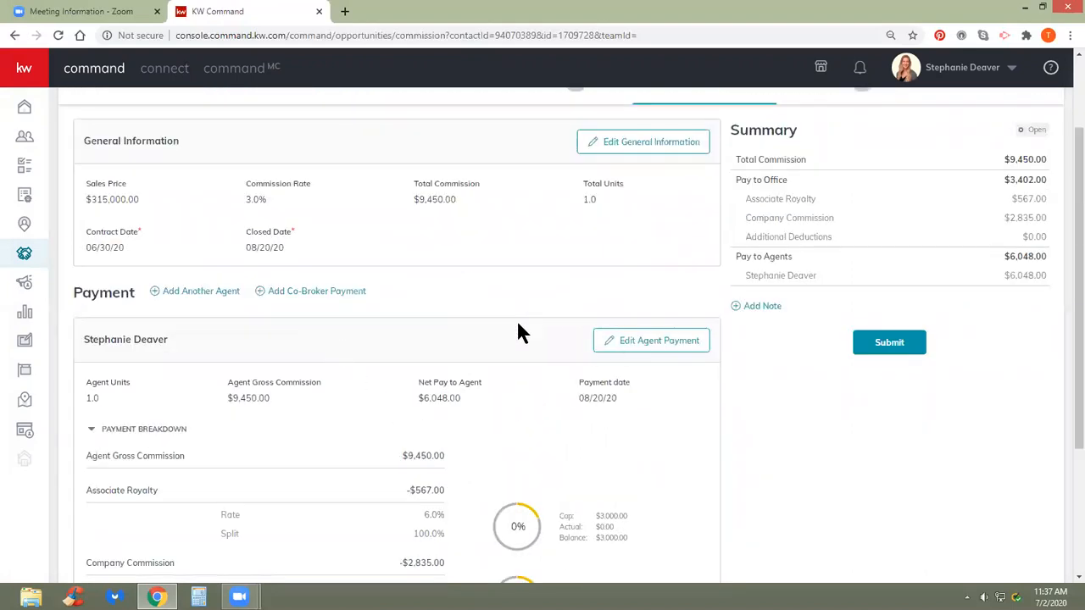
pyautogui.scroll(-1, 519, 331)
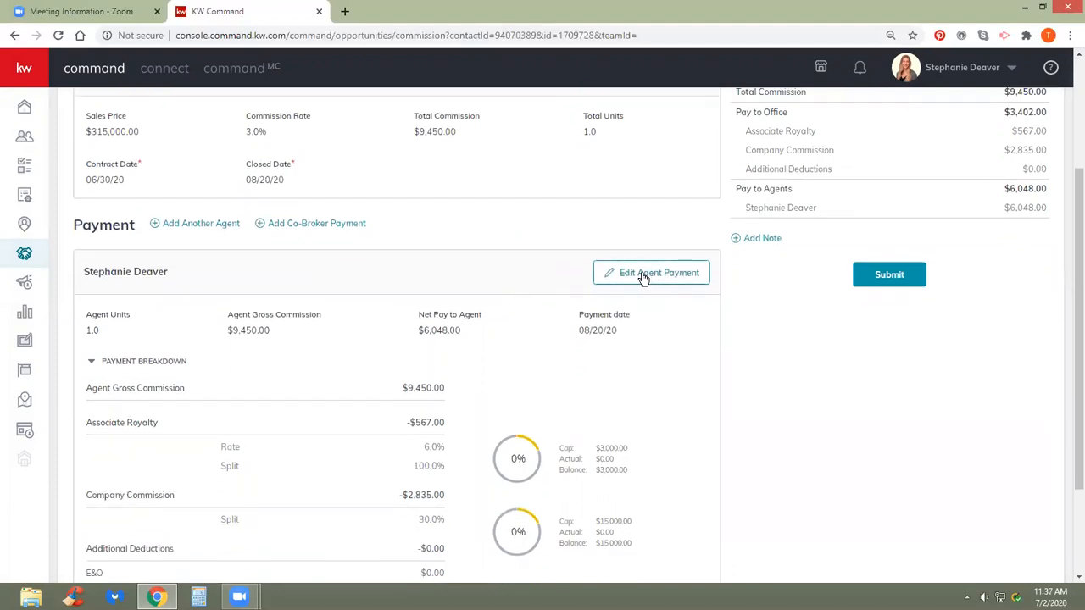
# - Add $10.00 KW Cares and $10.00 KW Kids Can deductions to the agent's payment and save
pyautogui.click(644, 277)
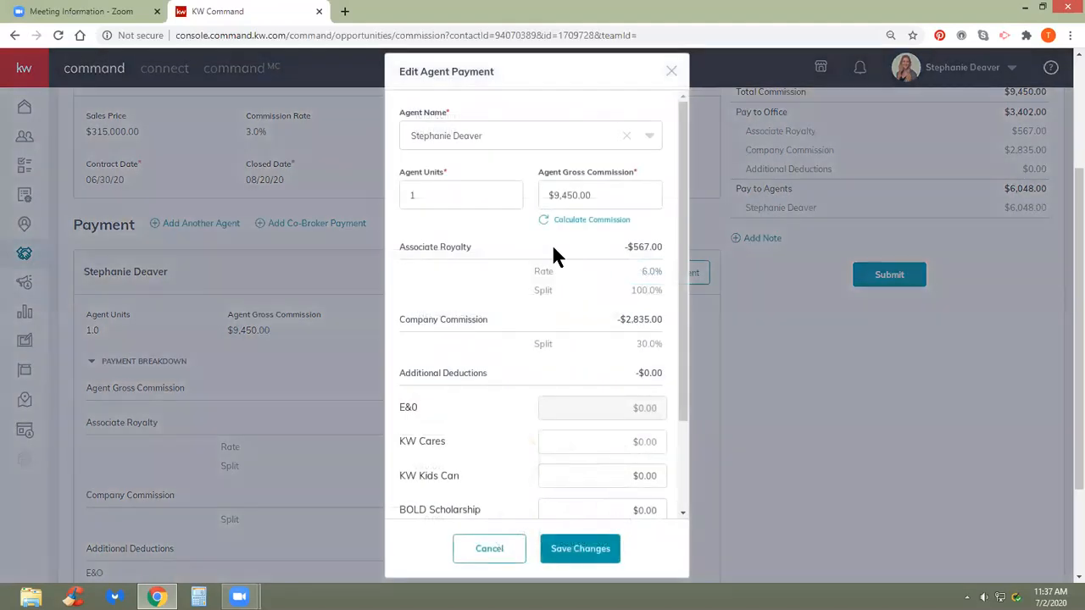
pyautogui.scroll(-2, 549, 263)
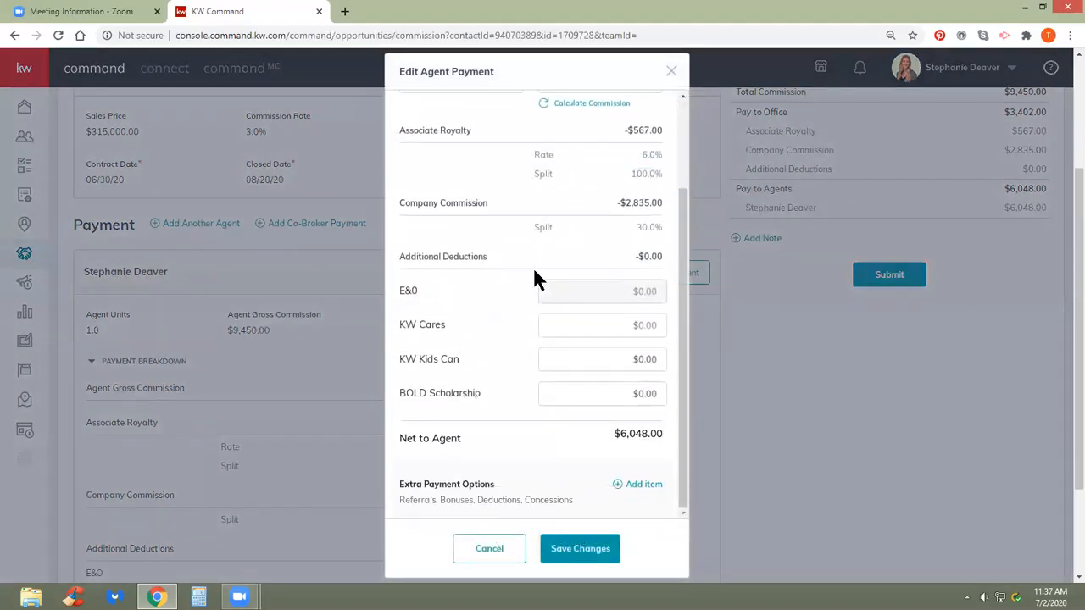
pyautogui.click(624, 332)
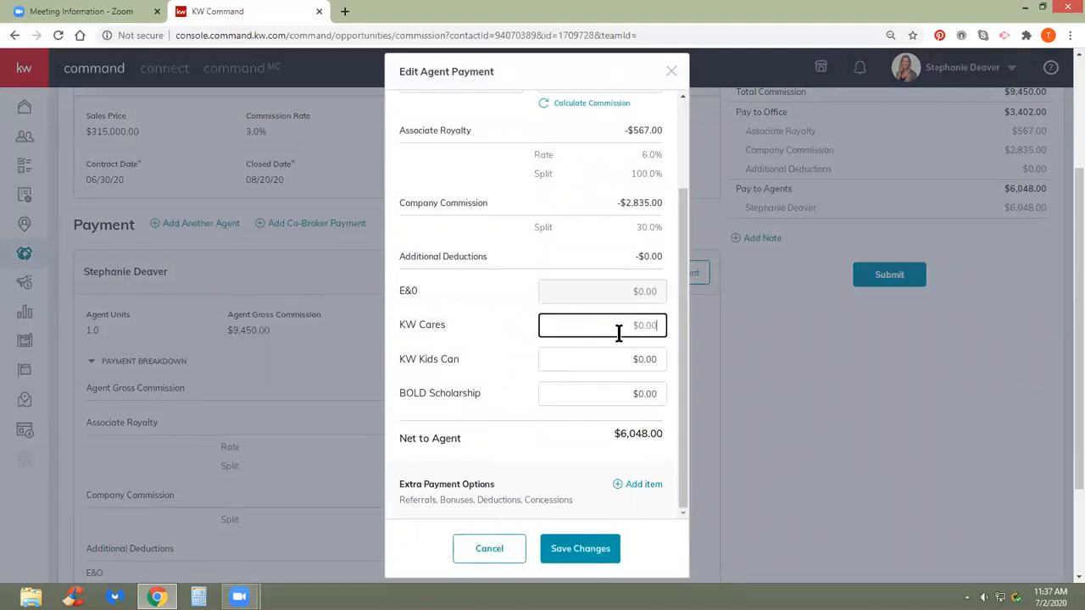
pyautogui.write('10')
pyautogui.click(627, 359)
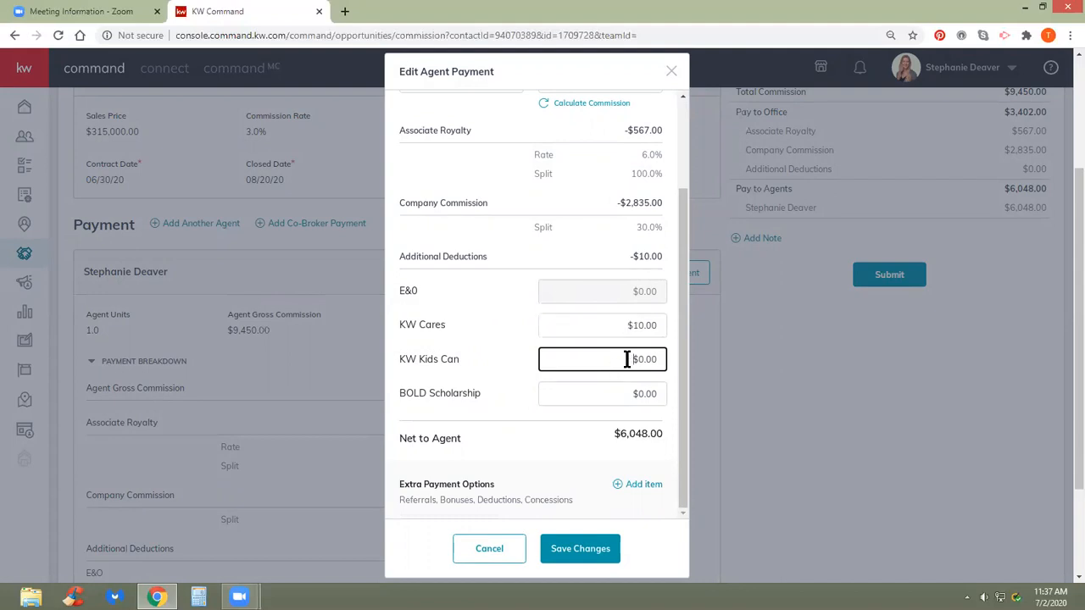
pyautogui.write('100')
pyautogui.press('BackSpace')
pyautogui.click(513, 347)
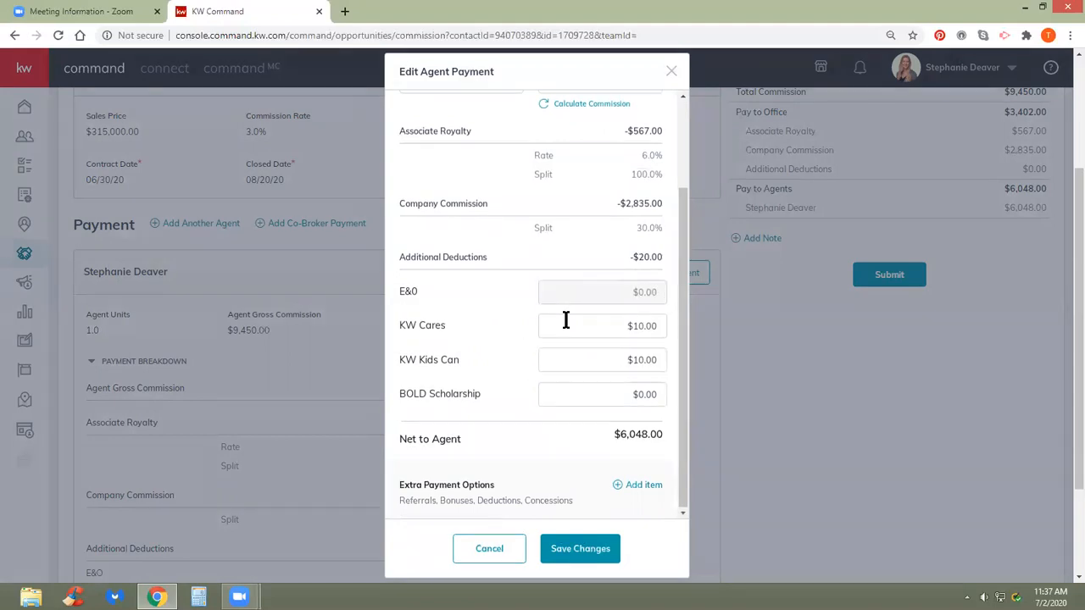
pyautogui.scroll(3, 594, 297)
pyautogui.scroll(-3, 581, 277)
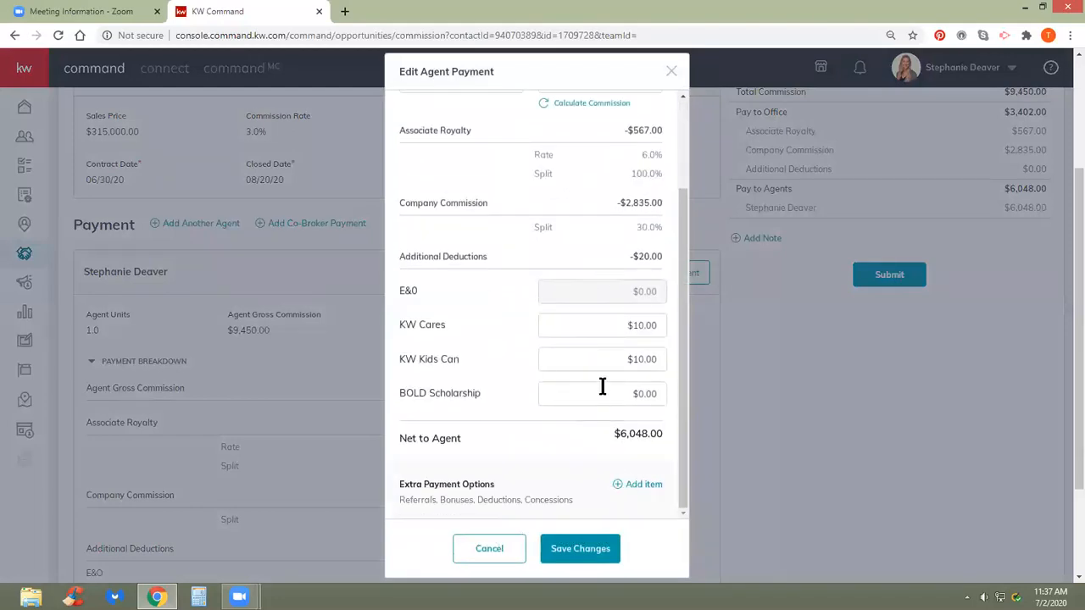
pyautogui.scroll(-1, 588, 450)
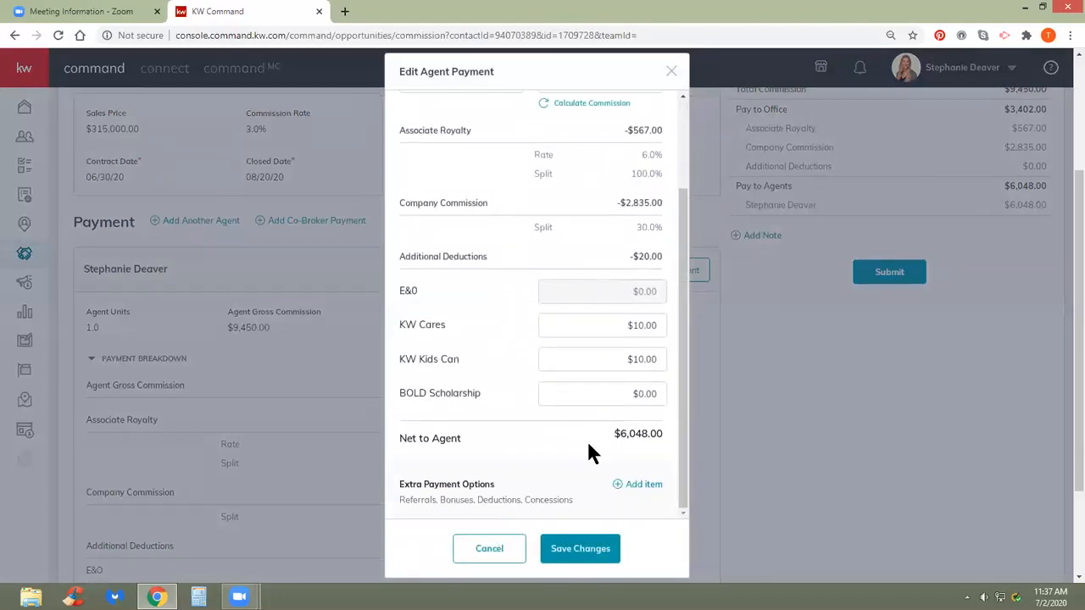
pyautogui.click(587, 548)
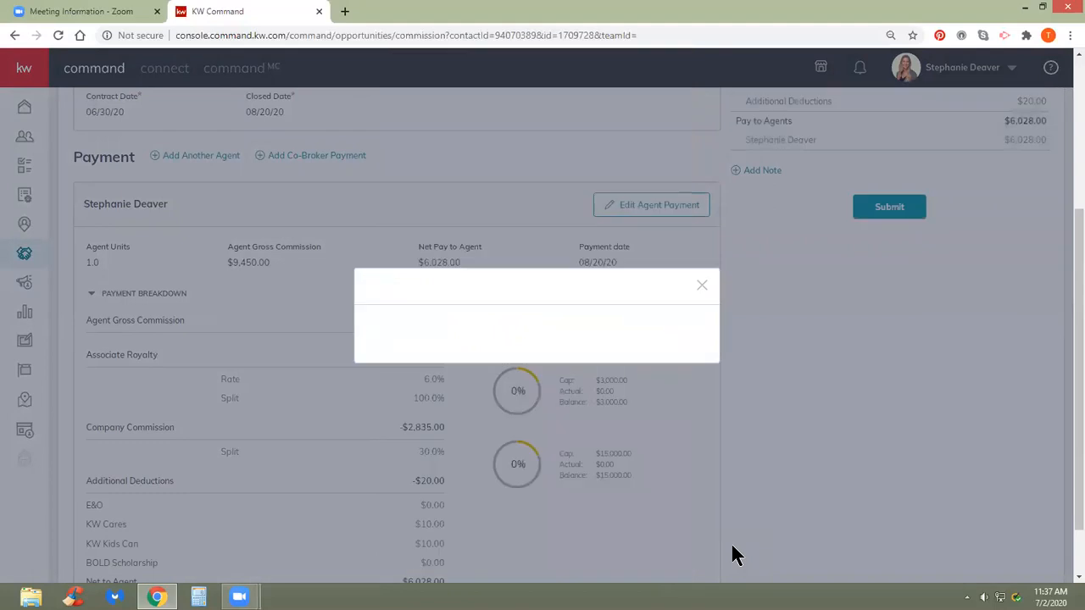
pyautogui.scroll(-1, 519, 322)
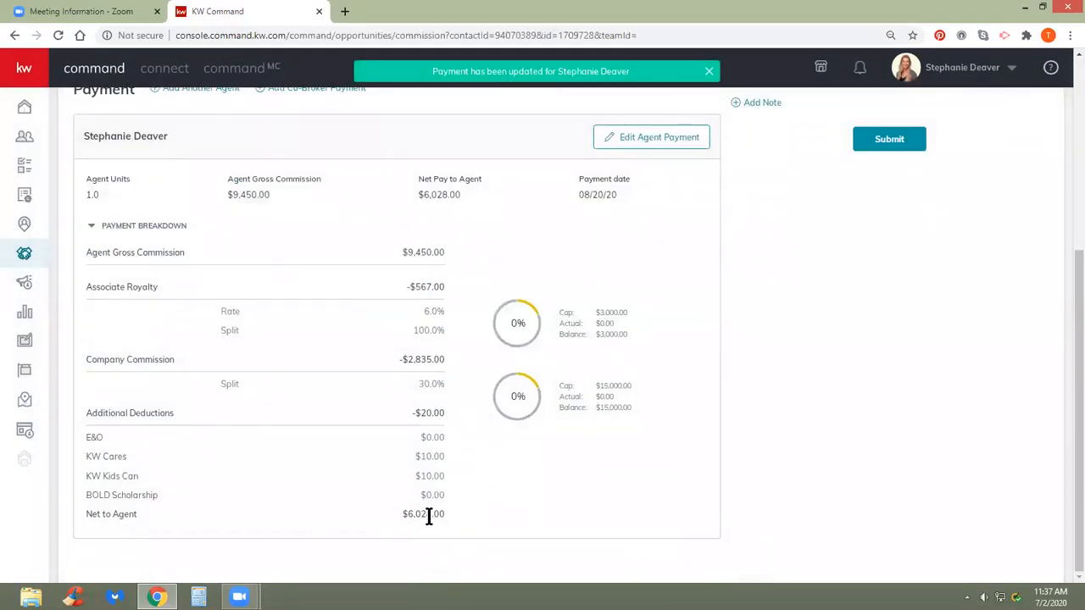
pyautogui.scroll(2, 847, 423)
pyautogui.scroll(3, 914, 397)
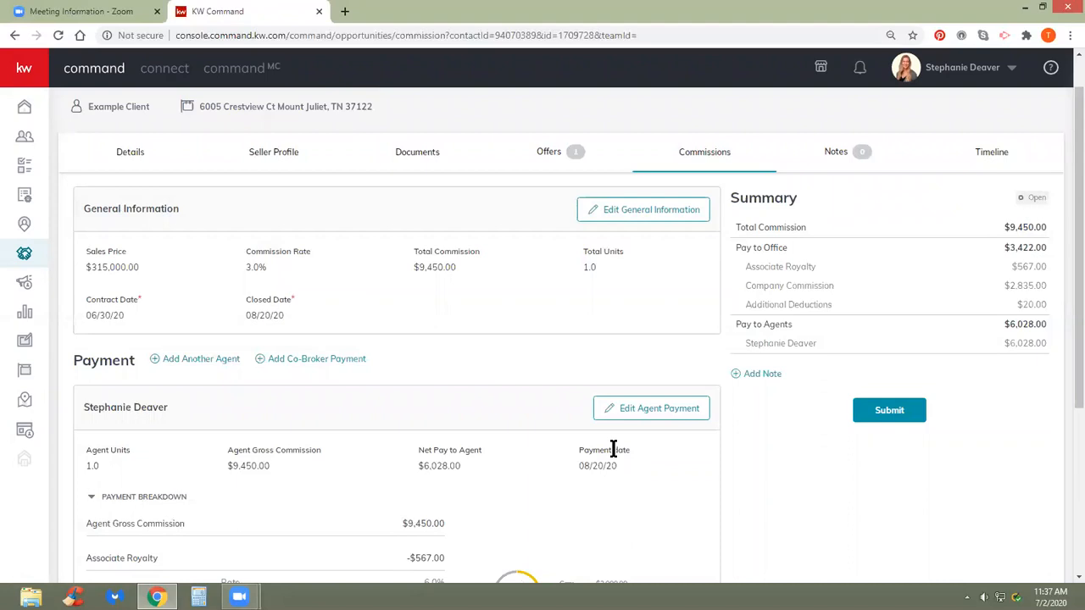
pyautogui.scroll(-4, 611, 449)
pyautogui.scroll(-1, 612, 456)
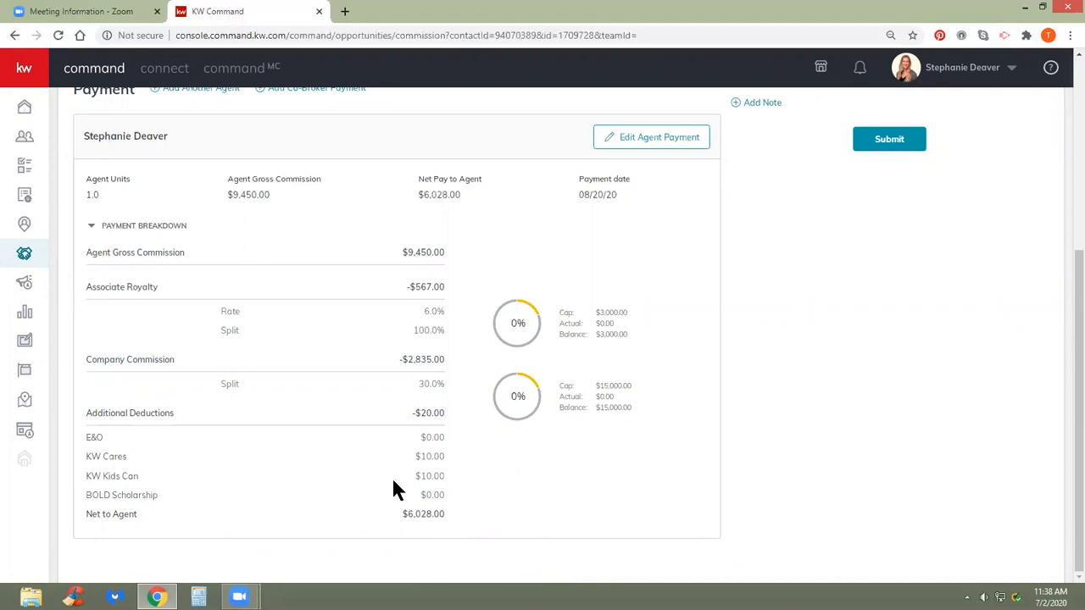
pyautogui.scroll(1, 391, 489)
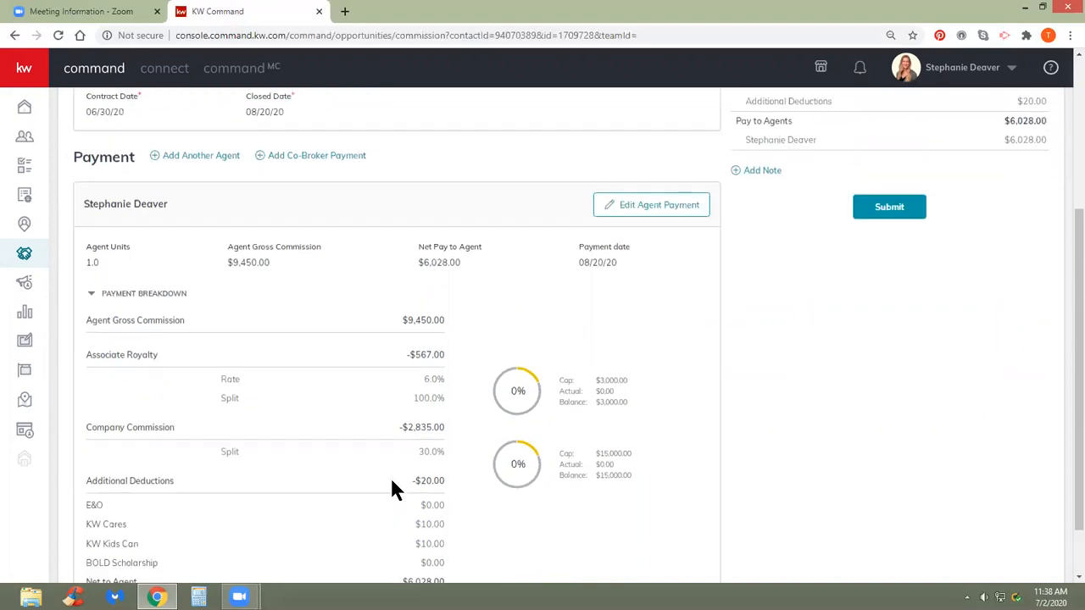
pyautogui.scroll(1, 420, 452)
pyautogui.scroll(-1, 413, 455)
pyautogui.scroll(-2, 407, 458)
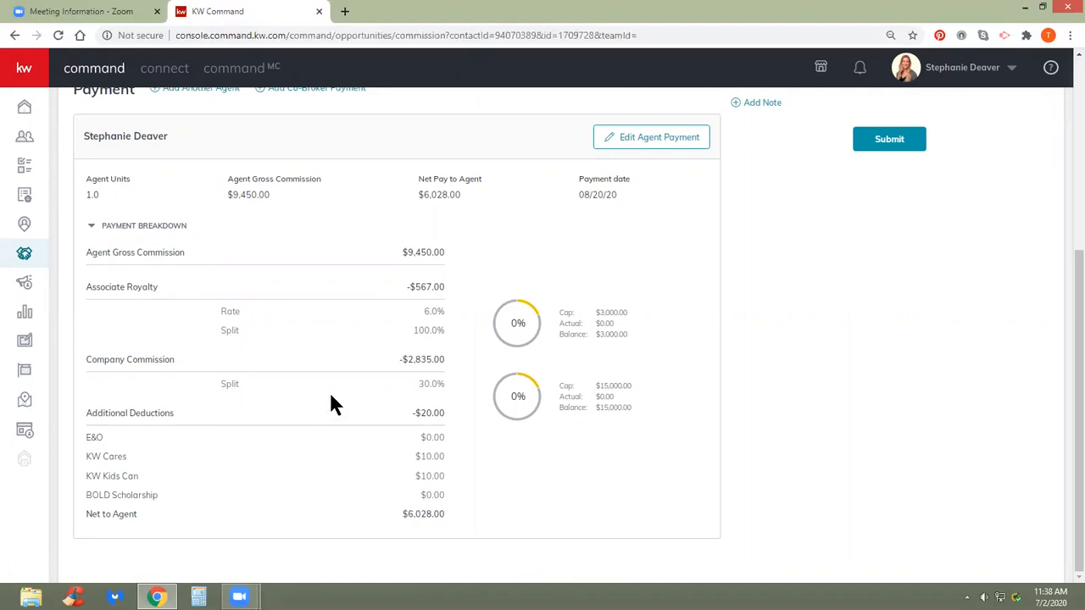
pyautogui.scroll(1, 331, 404)
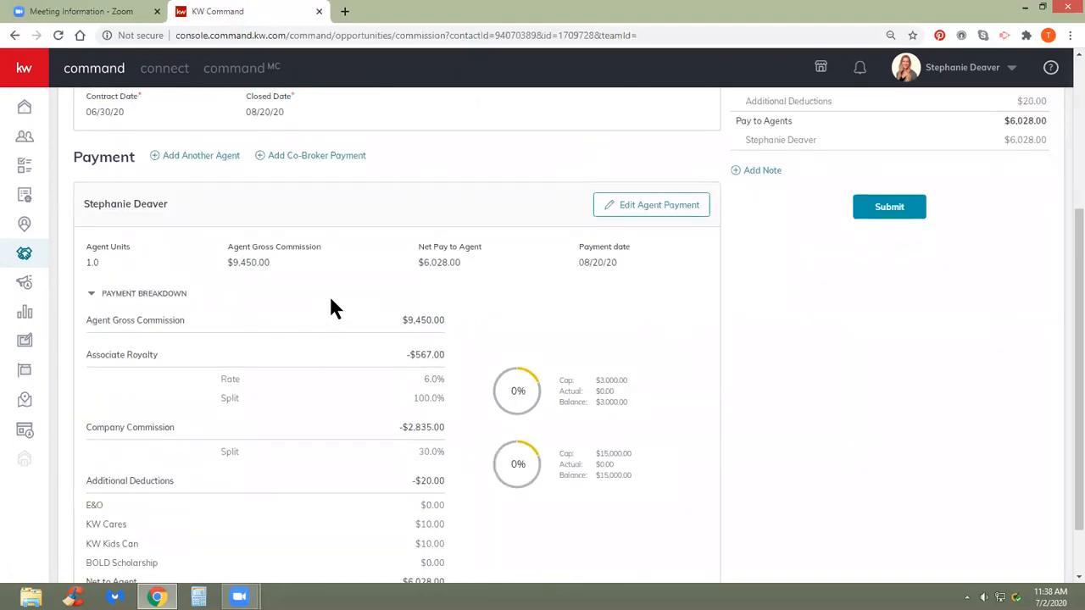
# - Start a Bonus extra item of $148 on the agent's payment
pyautogui.click(654, 207)
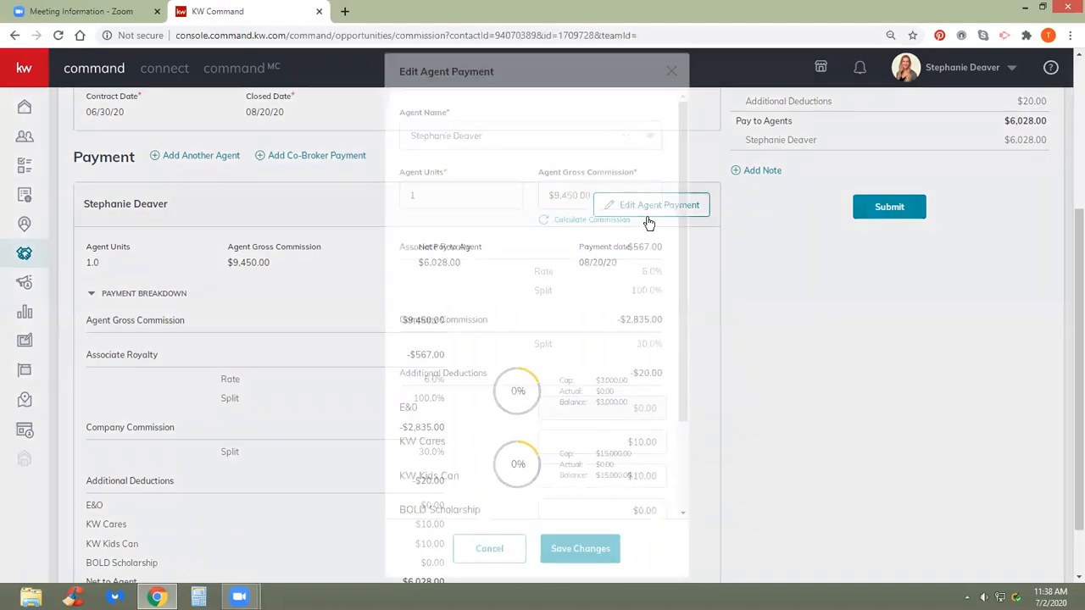
pyautogui.scroll(-1, 476, 317)
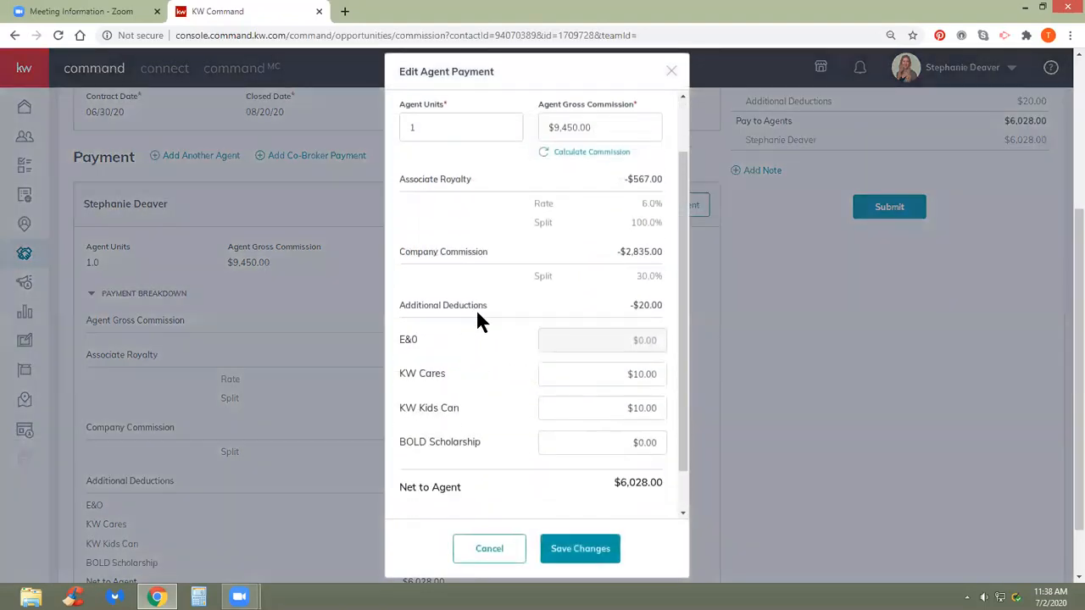
pyautogui.scroll(-2, 476, 314)
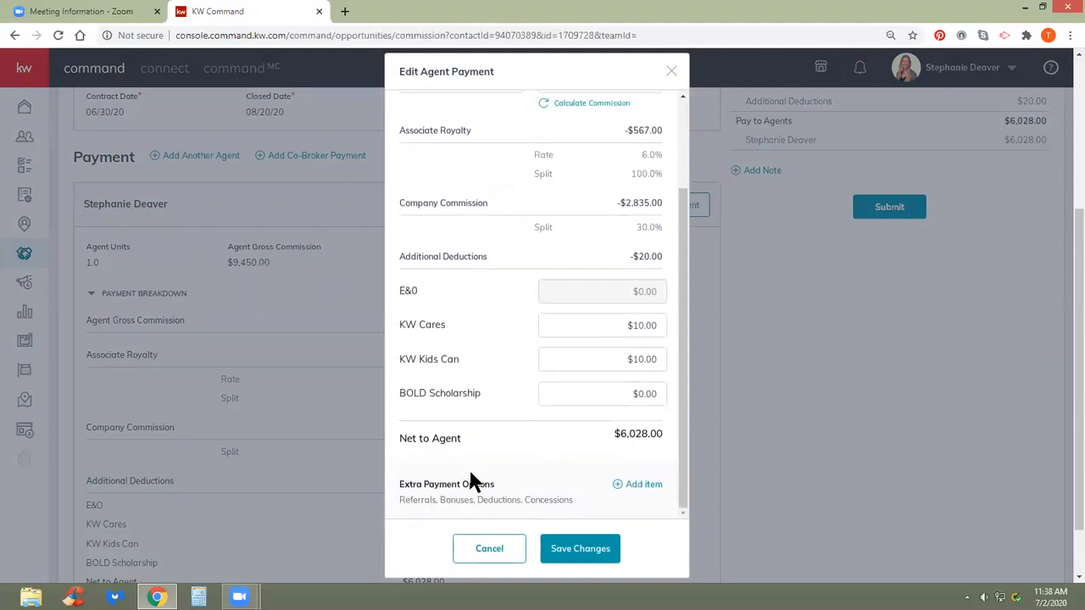
pyautogui.click(644, 485)
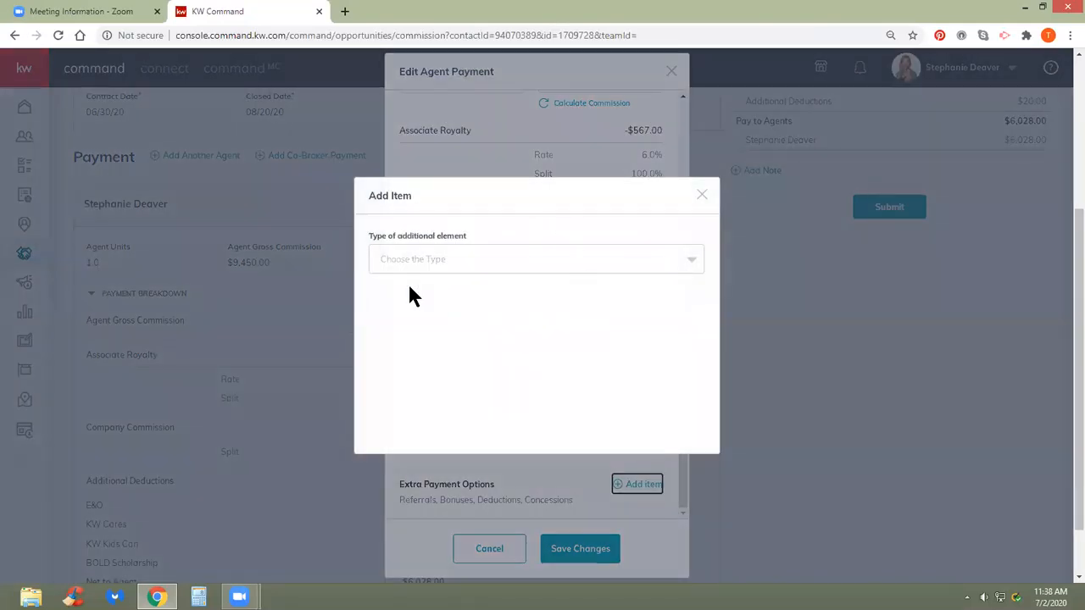
pyautogui.click(692, 262)
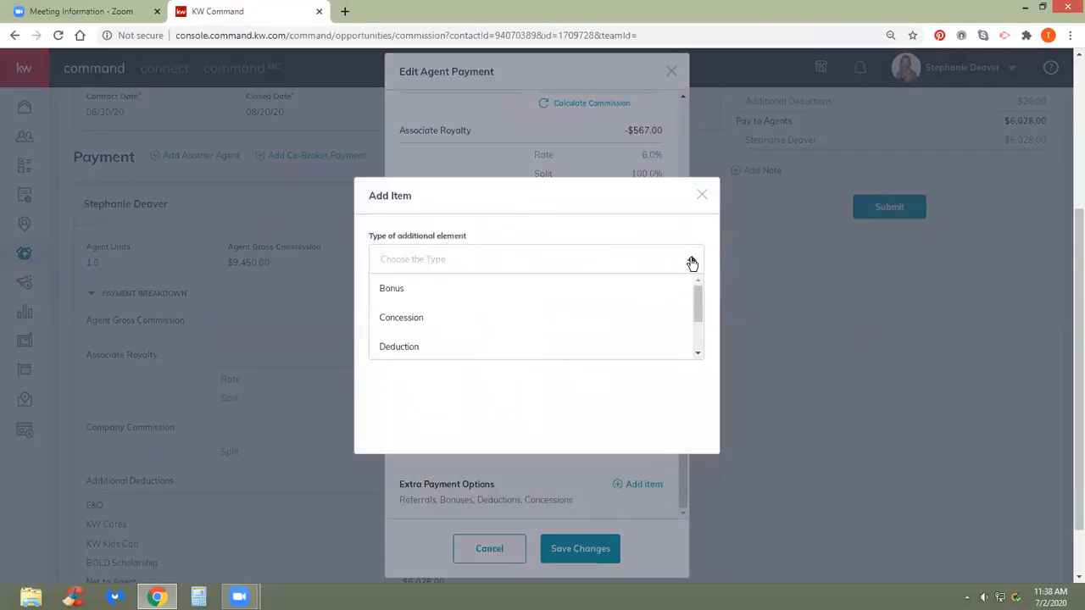
pyautogui.click(400, 291)
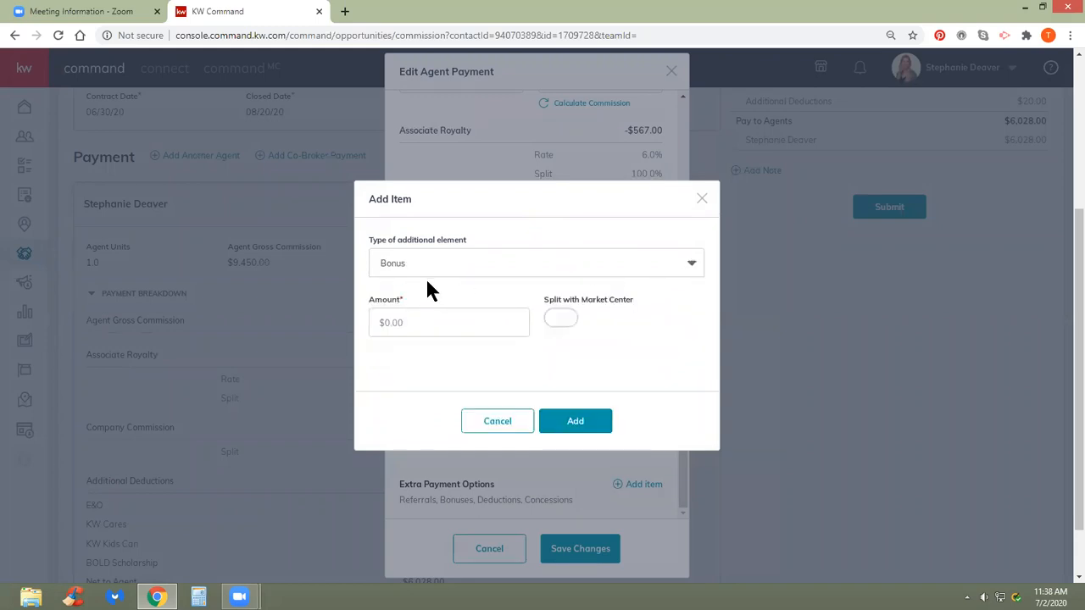
pyautogui.click(419, 320)
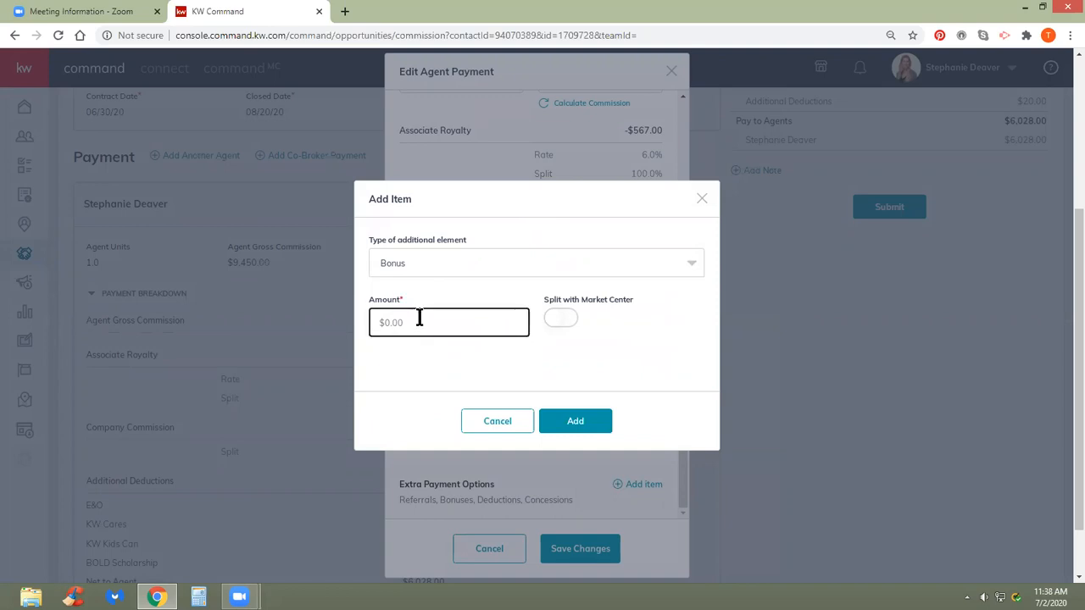
pyautogui.write('148')
pyautogui.click(417, 354)
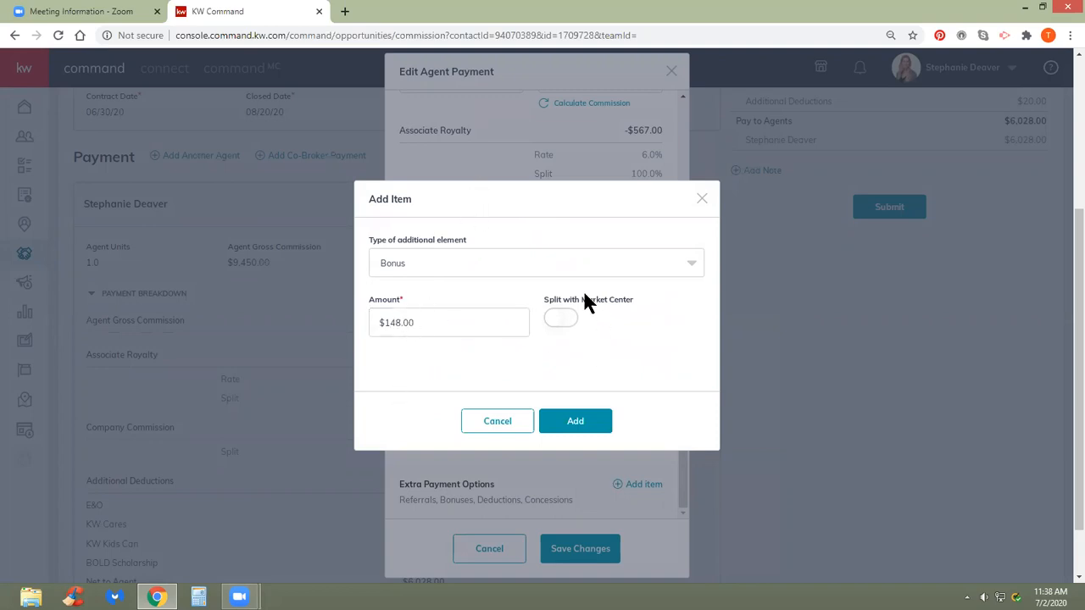
# - Split the $148 bonus with the Market Center, add it, and save the payment
pyautogui.click(557, 321)
pyautogui.click(577, 422)
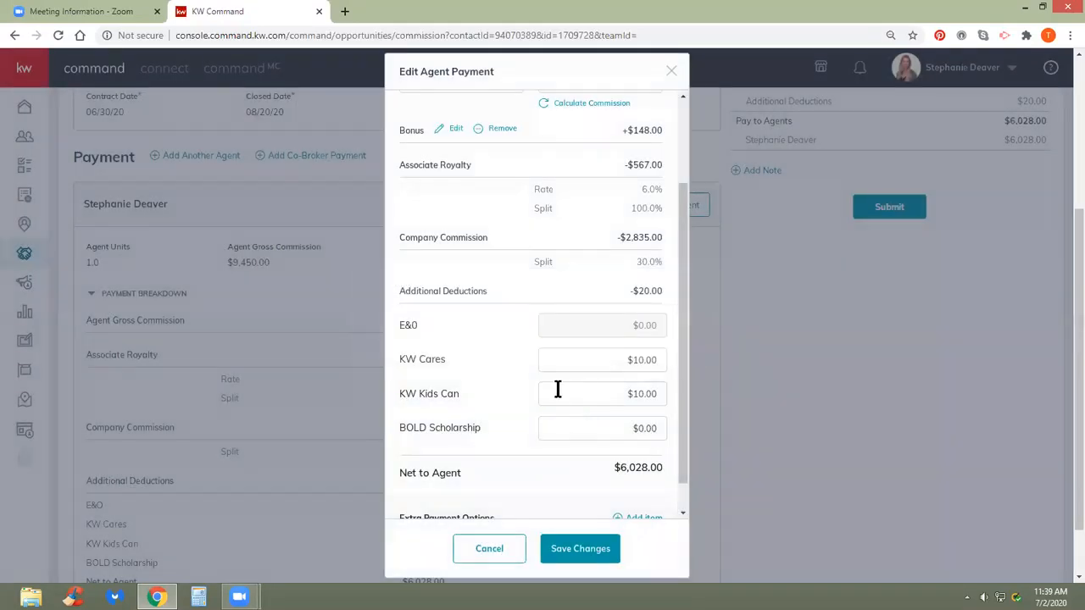
pyautogui.scroll(2, 558, 389)
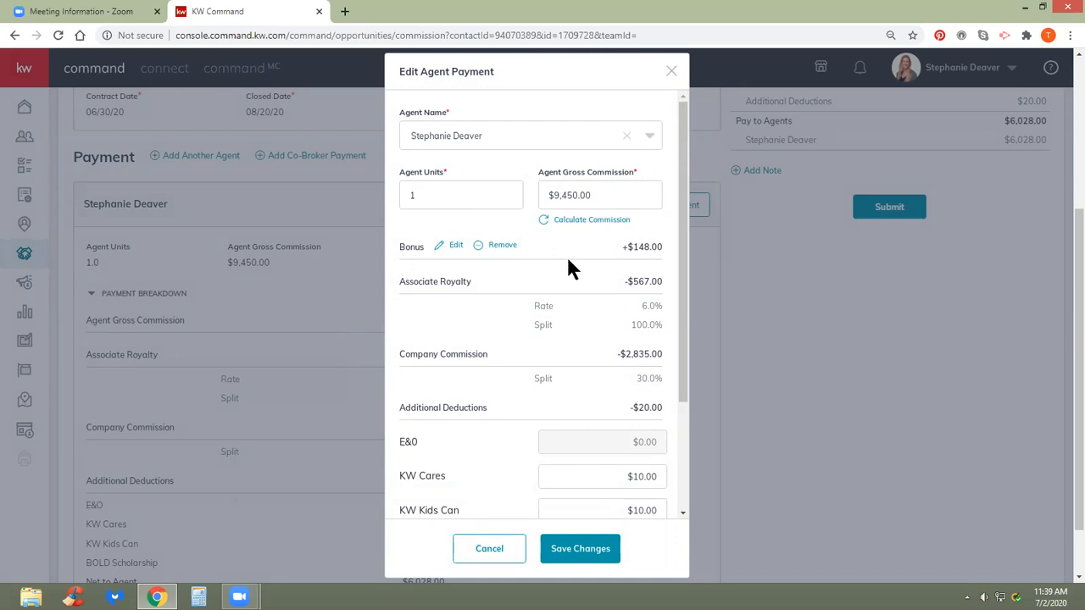
pyautogui.scroll(-3, 618, 265)
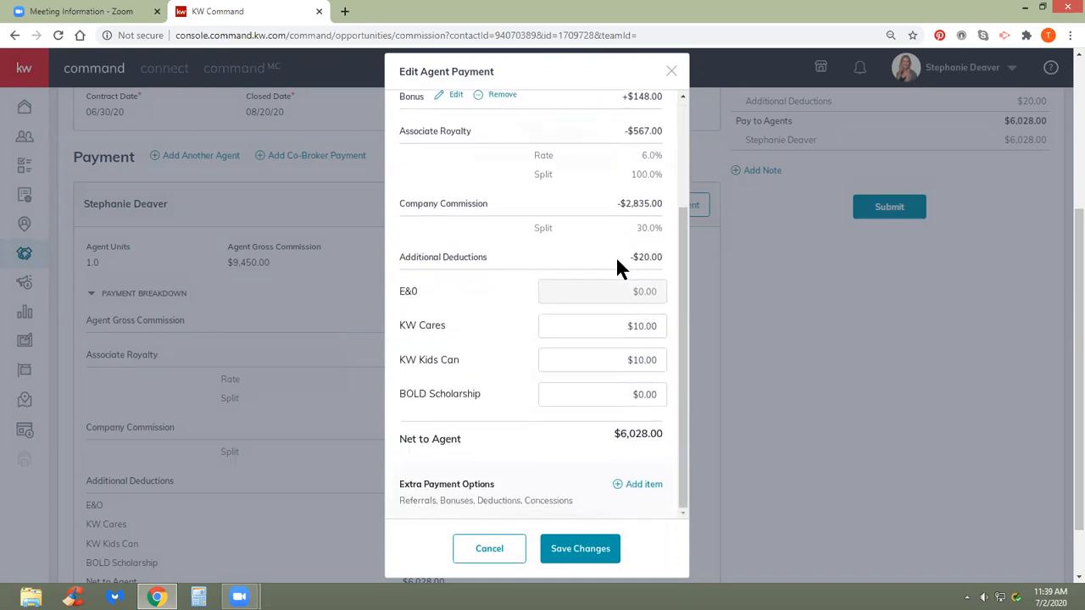
pyautogui.click(580, 549)
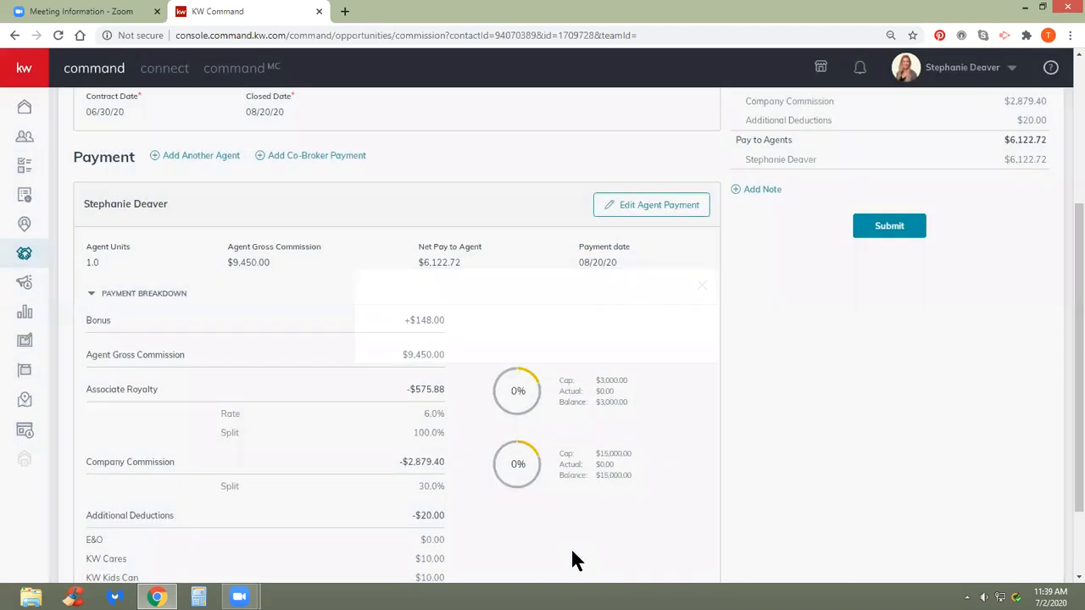
# - Remove the $148.00 bonus from the agent's payment and save, restoring $6,028.00 net
pyautogui.scroll(1, 598, 460)
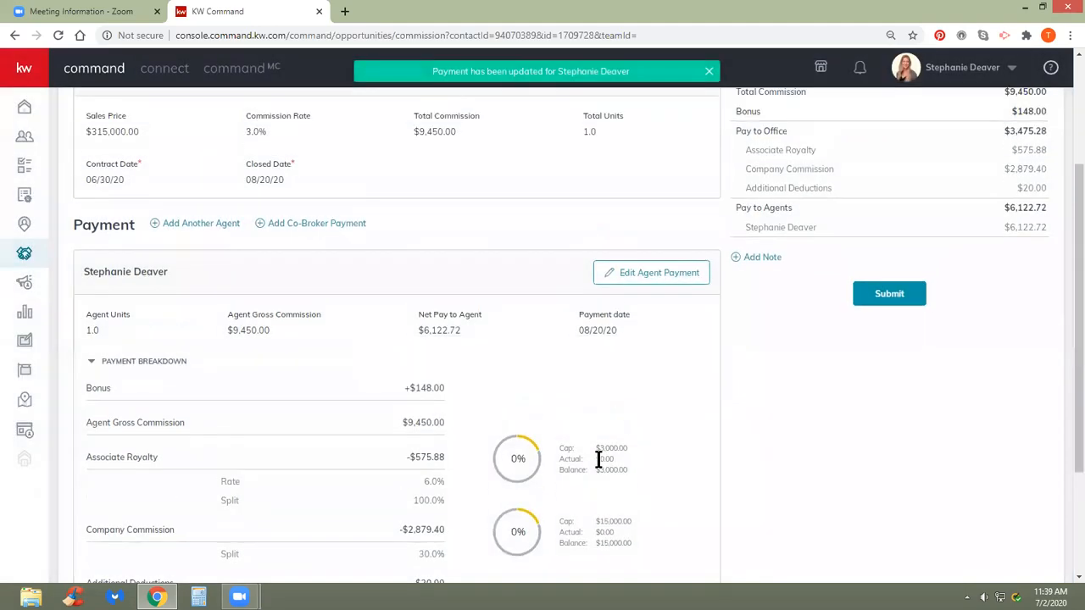
pyautogui.scroll(1, 590, 449)
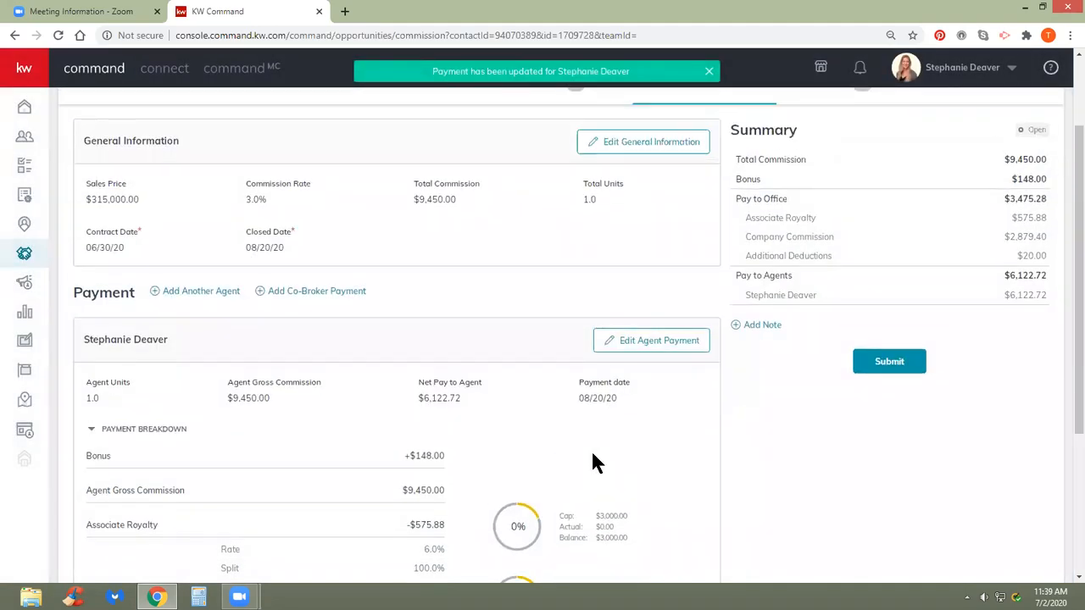
pyautogui.scroll(-1, 591, 458)
pyautogui.scroll(1, 590, 458)
pyautogui.scroll(-2, 591, 458)
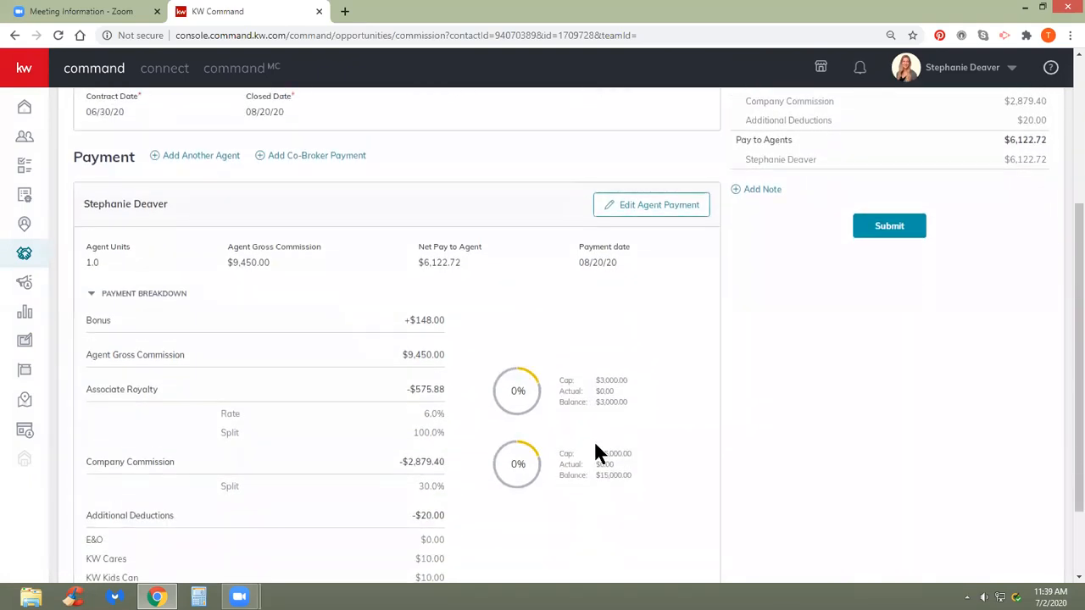
pyautogui.scroll(2, 595, 441)
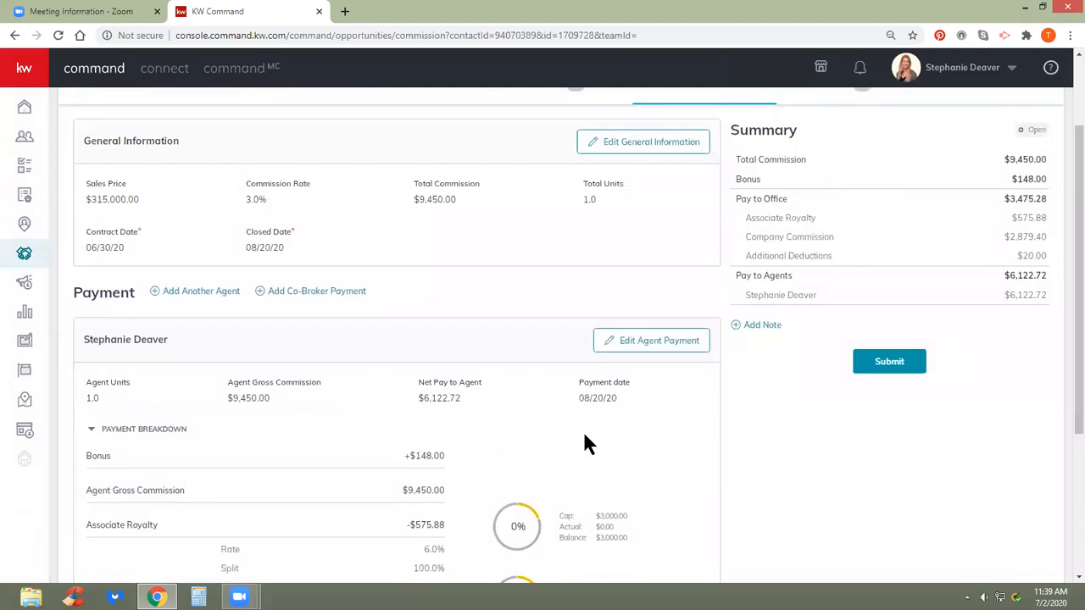
pyautogui.scroll(-1, 580, 444)
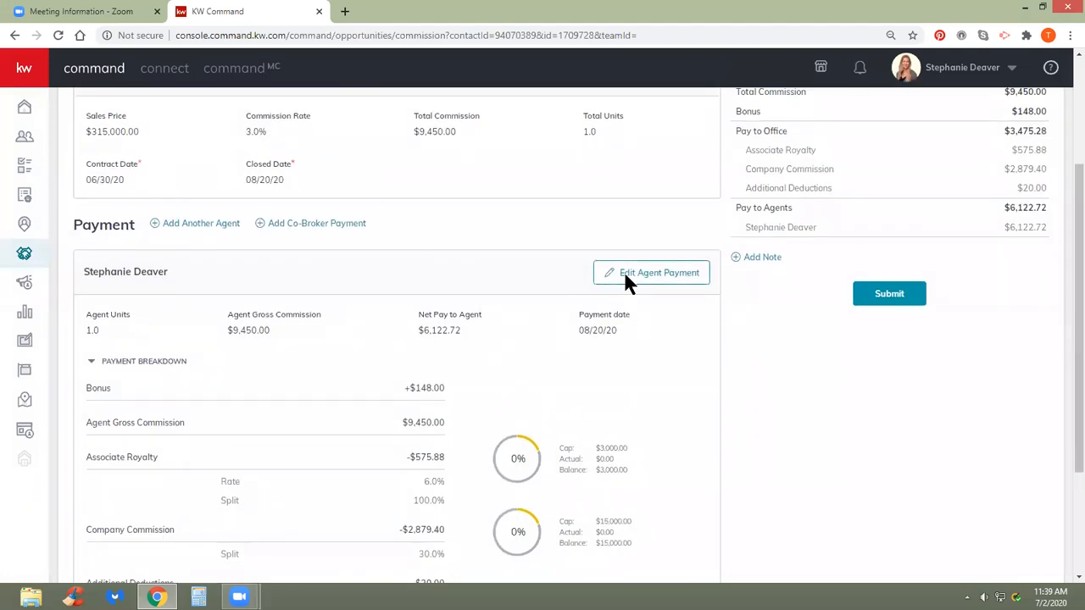
pyautogui.click(627, 279)
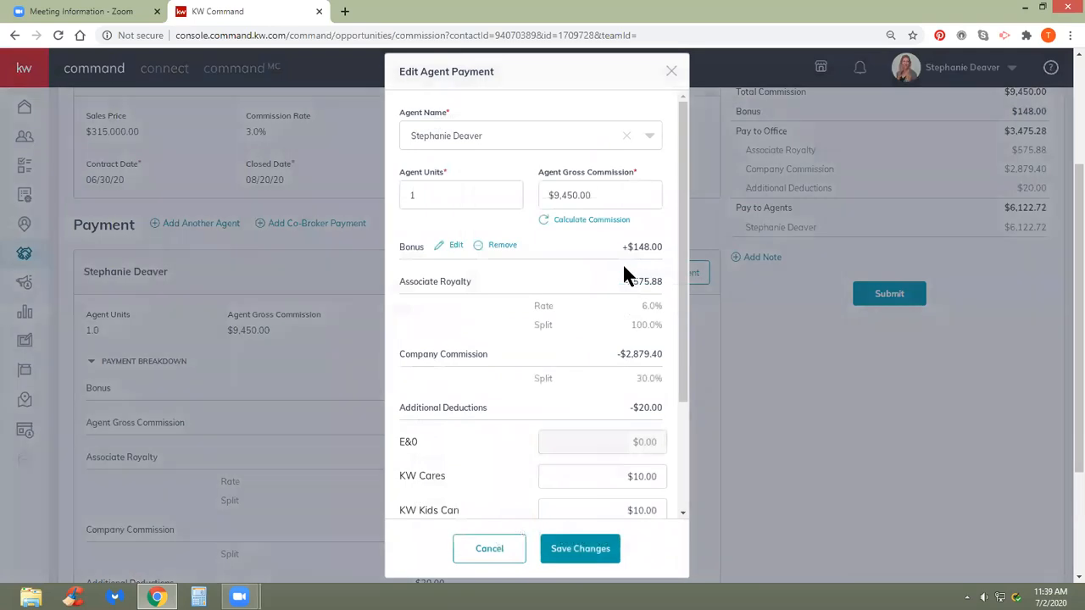
pyautogui.click(502, 245)
pyautogui.click(581, 549)
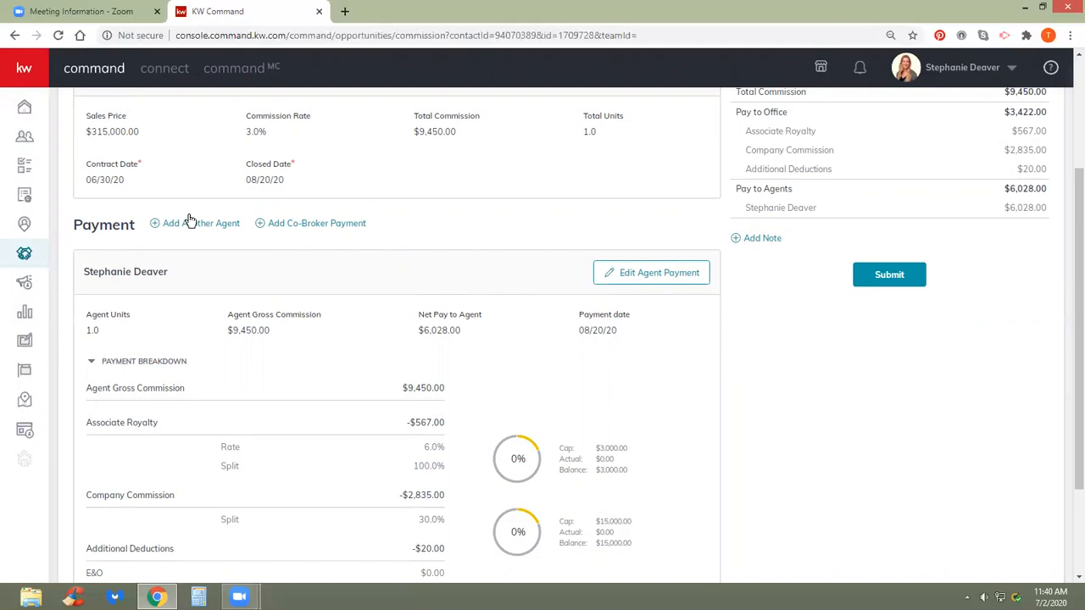
# - Change the agent's units to 0.75, recalculate to $7,087.50 gross, and save
pyautogui.click(667, 276)
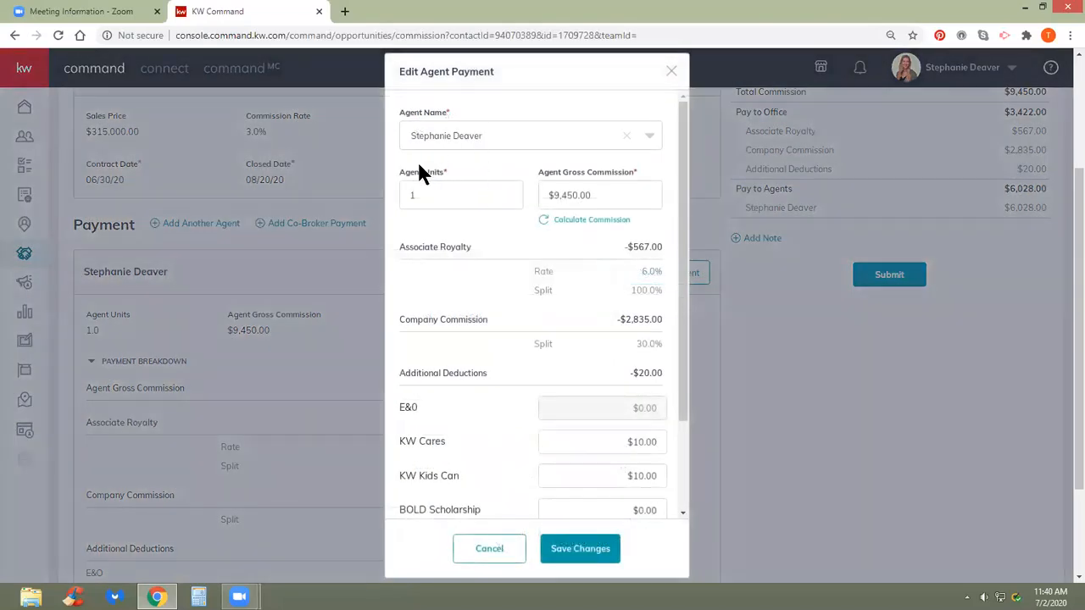
pyautogui.moveTo(426, 191); pyautogui.dragTo(389, 190)
pyautogui.write('0.75')
pyautogui.click(483, 227)
pyautogui.click(576, 224)
pyautogui.scroll(-2, 542, 356)
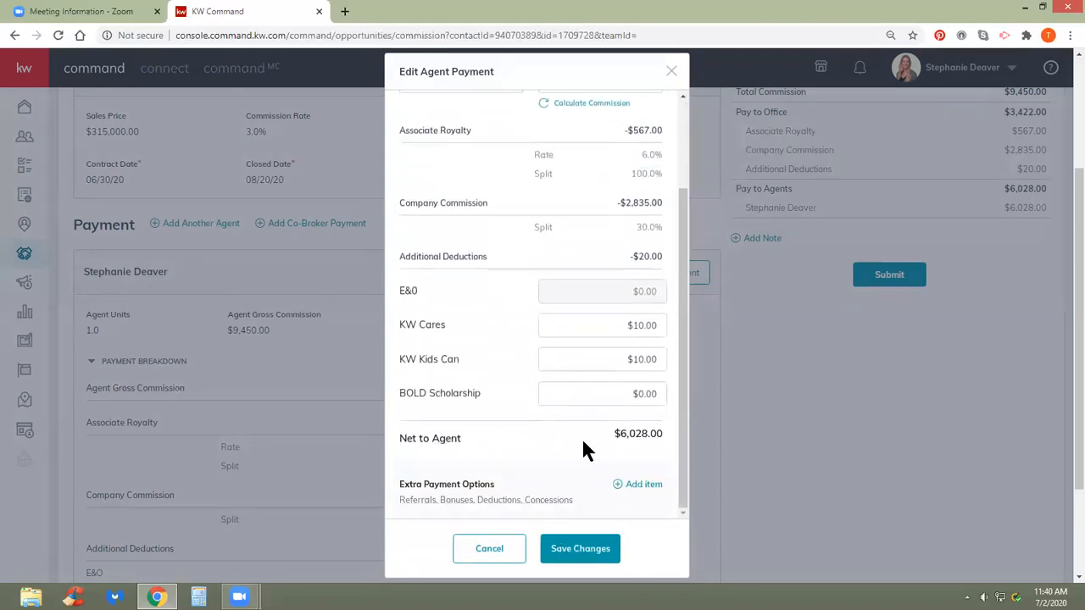
pyautogui.click(568, 565)
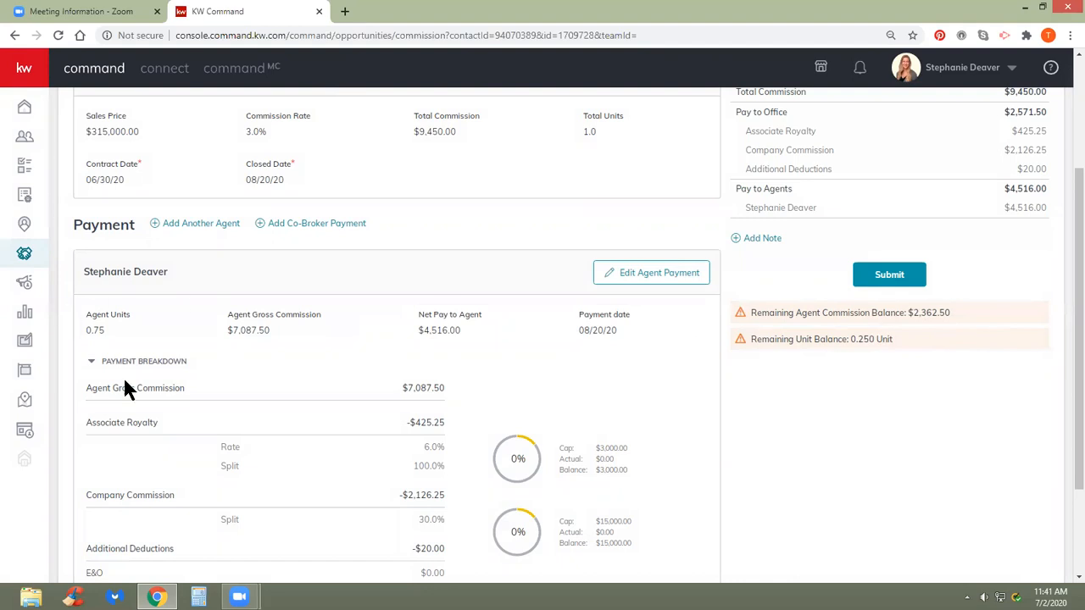
# - Add a second agent, found by name search, with the remaining 0.25 units and save
pyautogui.click(185, 230)
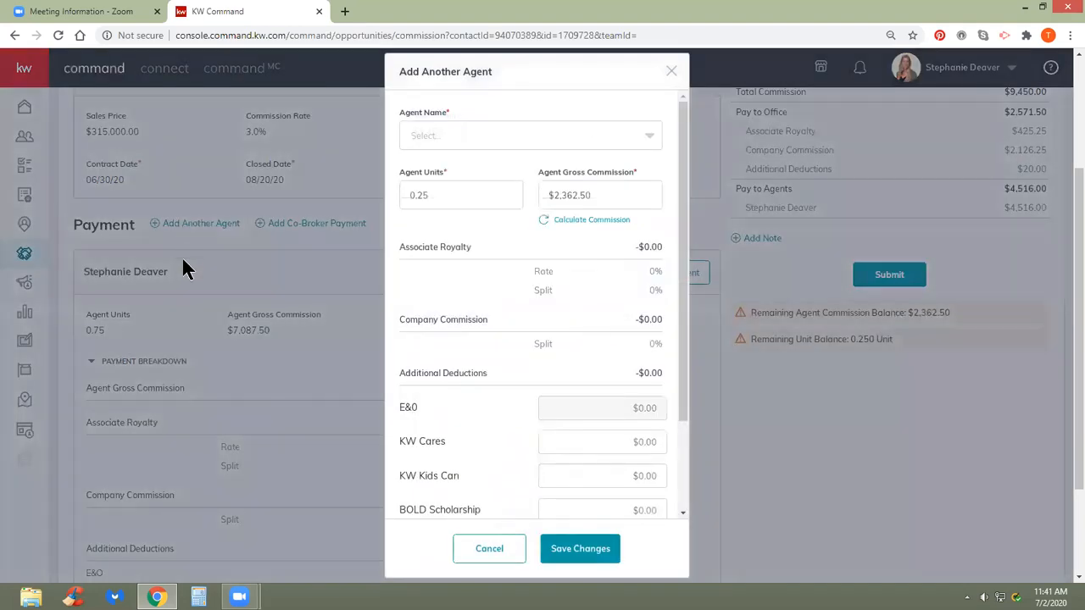
pyautogui.click(599, 137)
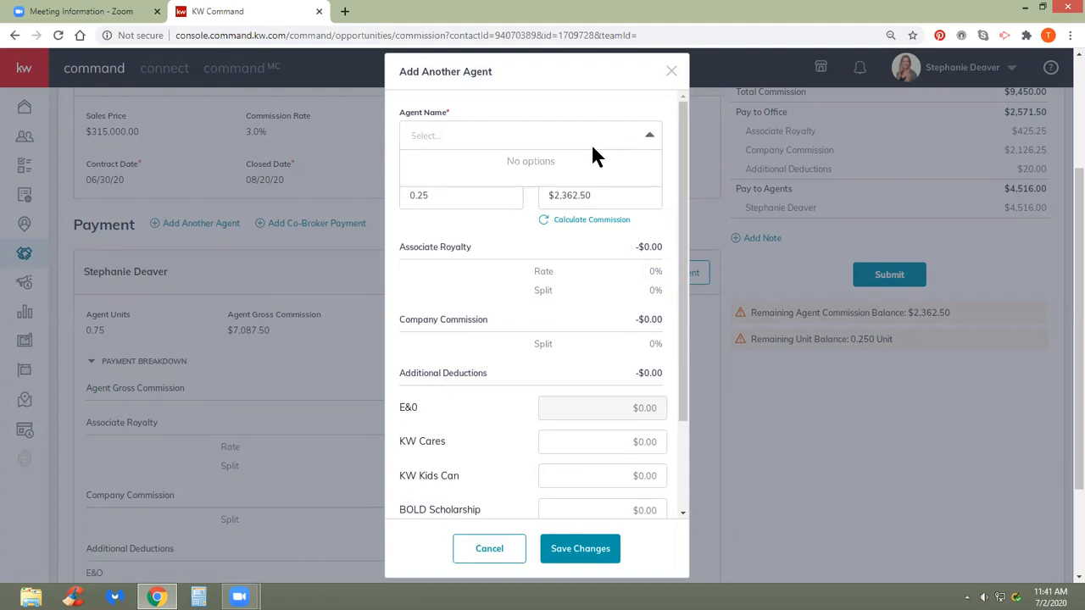
pyautogui.write('wilk')
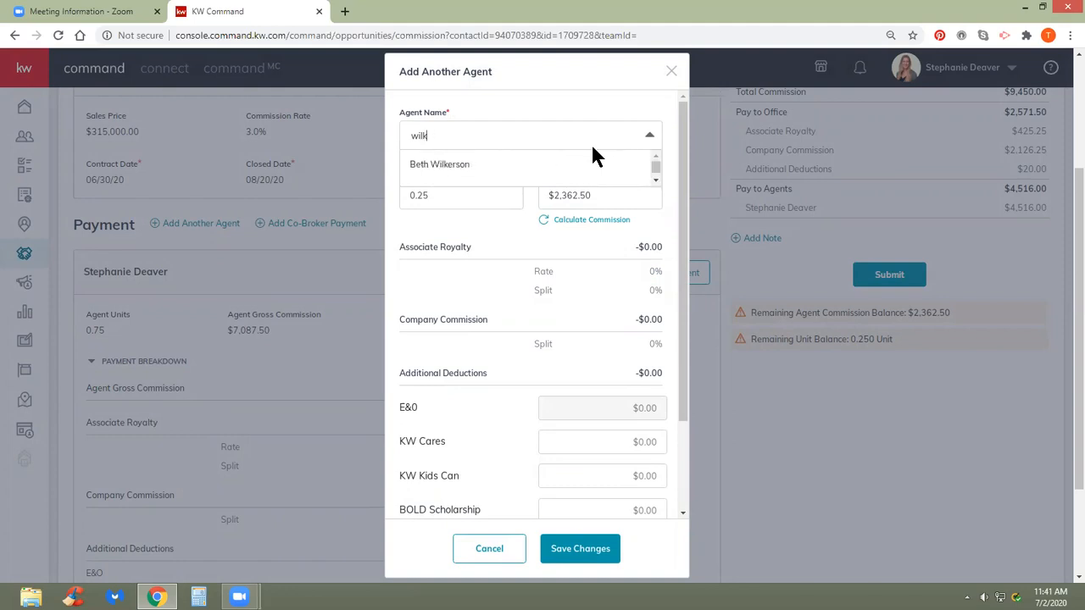
pyautogui.click(461, 170)
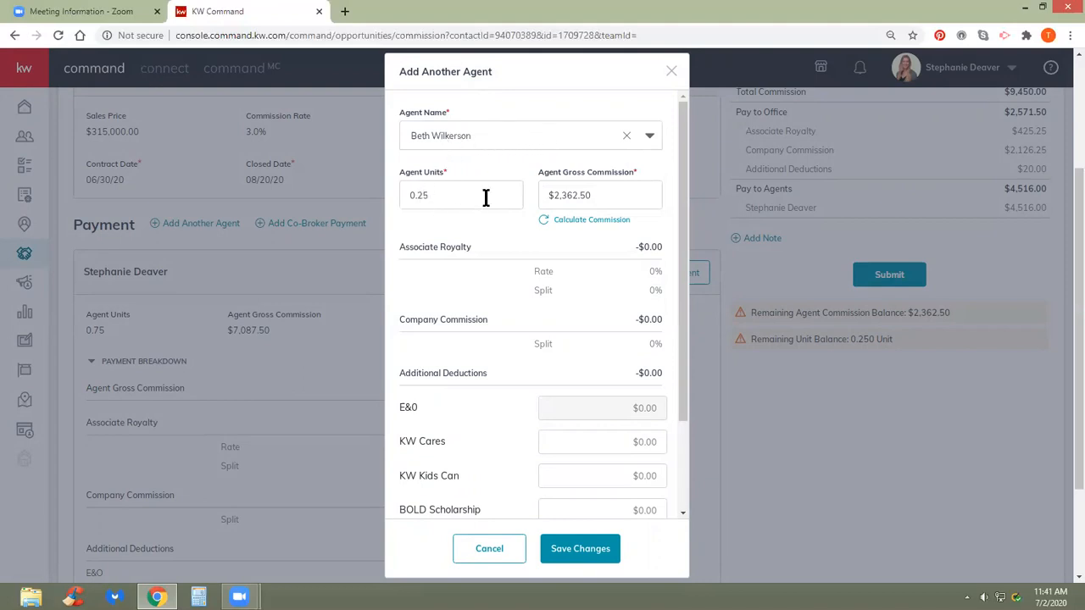
pyautogui.click(573, 225)
pyautogui.scroll(-5, 582, 310)
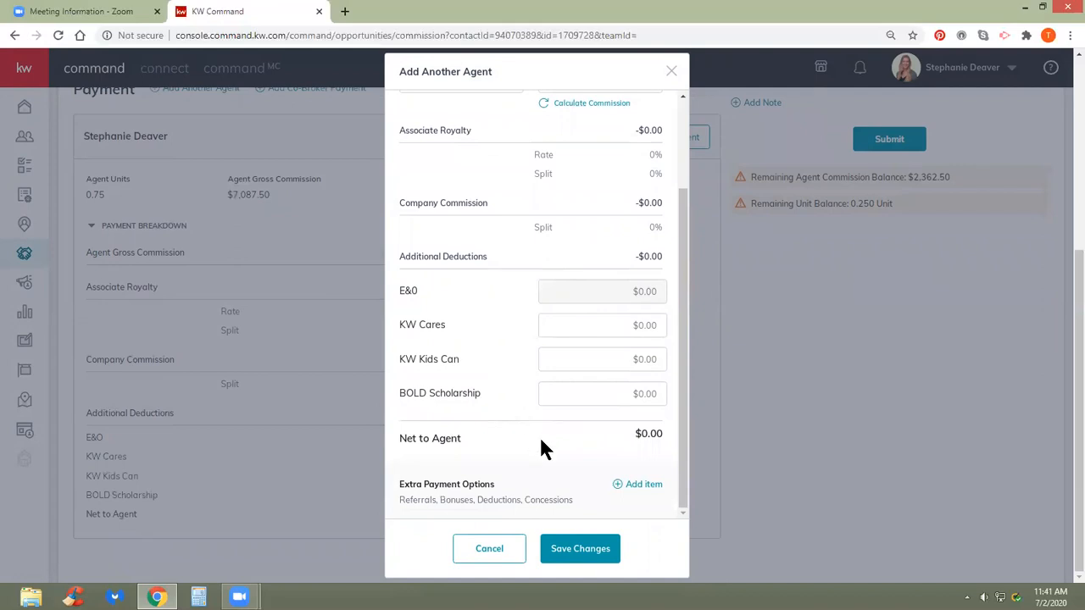
pyautogui.click(574, 550)
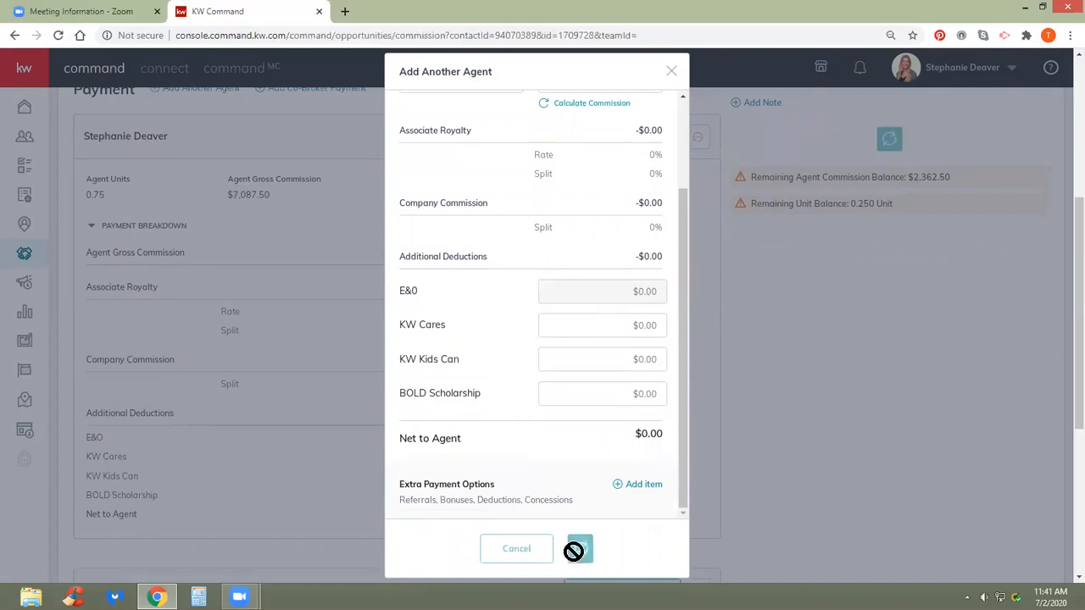
pyautogui.scroll(-4, 539, 428)
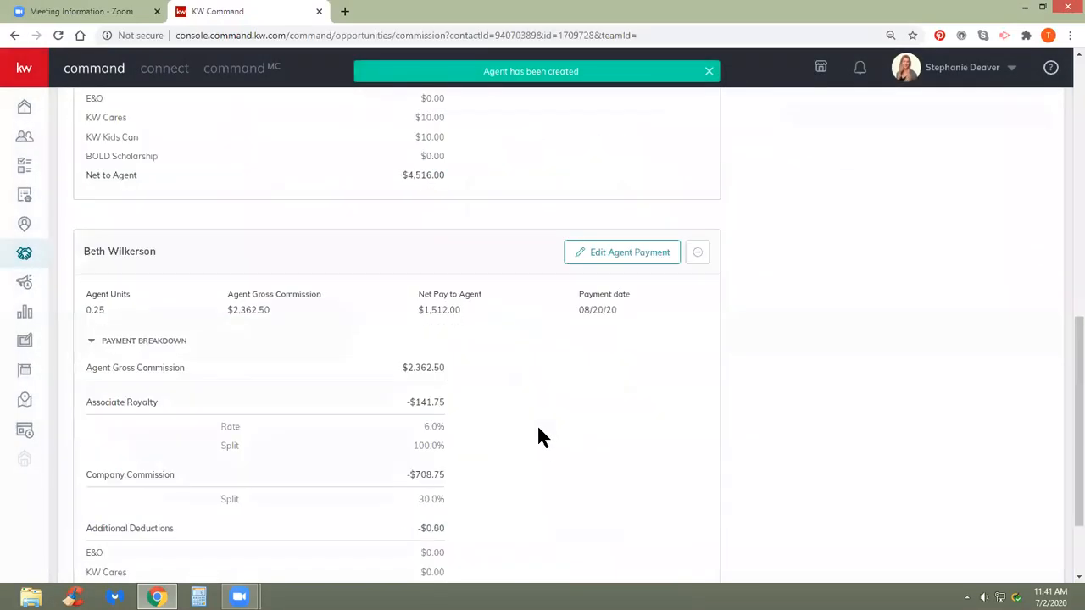
pyautogui.scroll(-2, 543, 437)
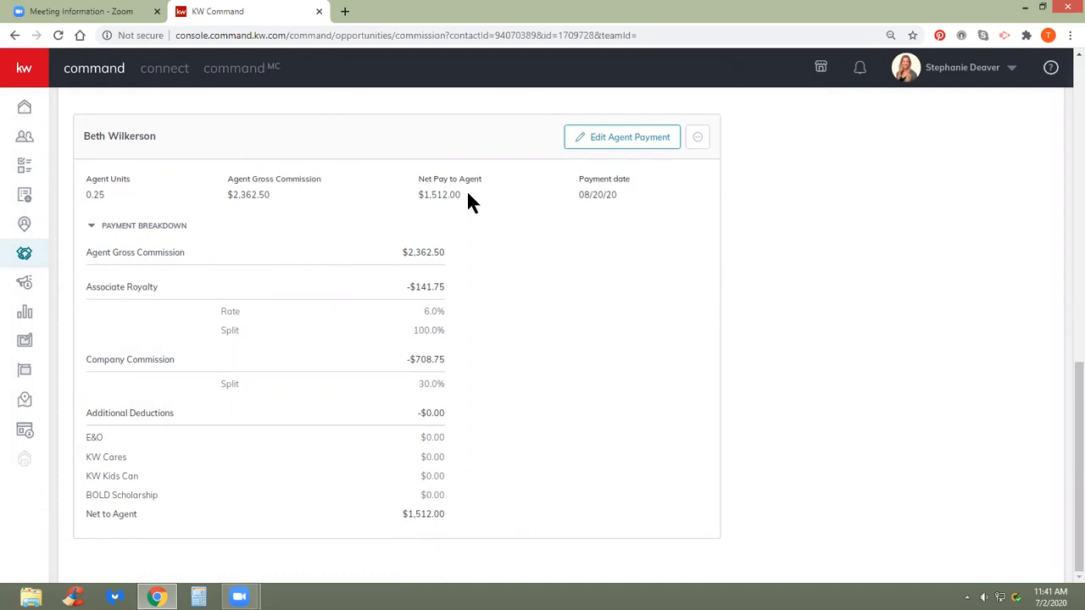
# - Give the second agent's payment $10.00 KW Cares and $10.00 KW Kids Can deductions and save
pyautogui.click(615, 138)
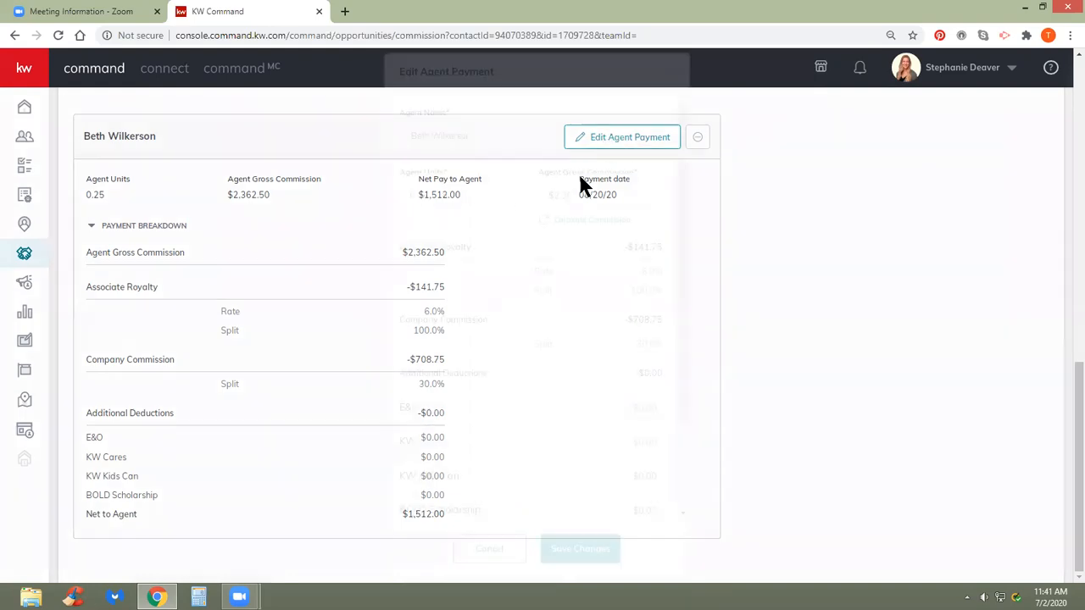
pyautogui.scroll(-3, 551, 382)
pyautogui.click(630, 324)
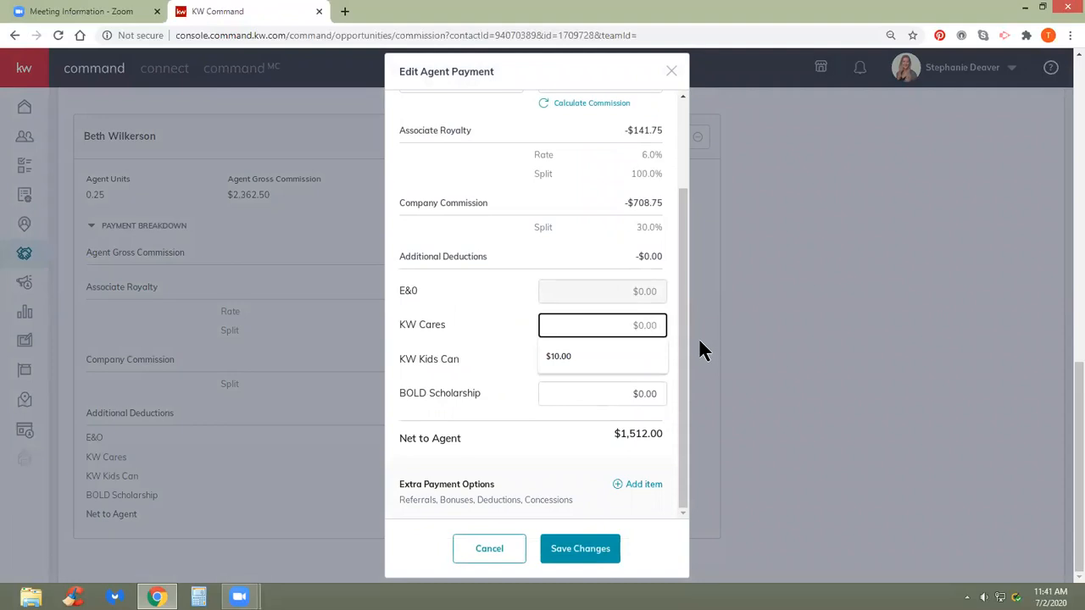
pyautogui.write('10')
pyautogui.click(531, 370)
pyautogui.click(637, 361)
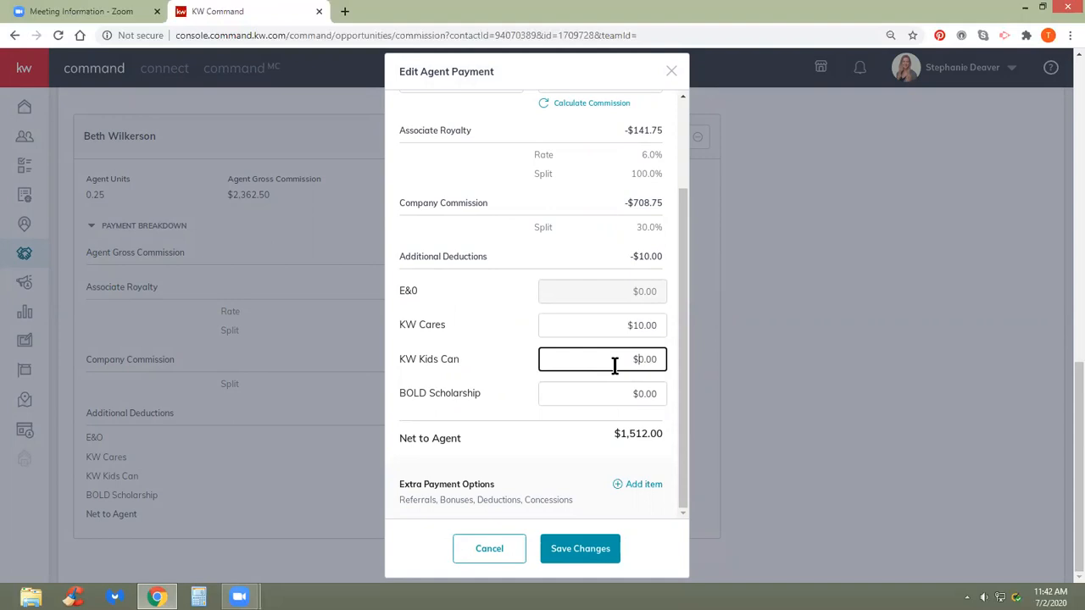
pyautogui.write('10')
pyautogui.press('BackSpace')
pyautogui.click(585, 550)
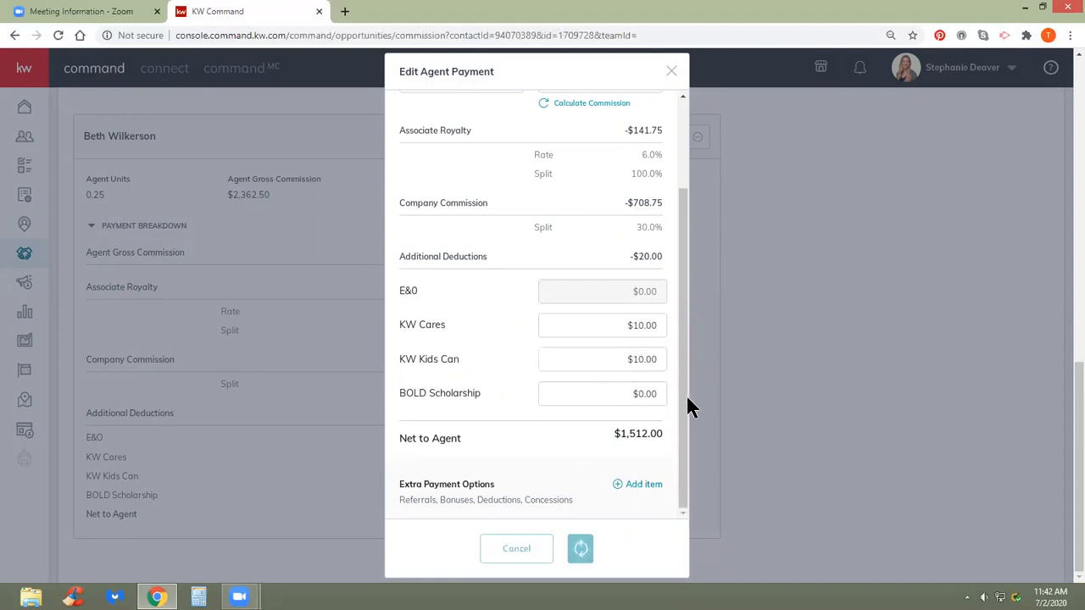
pyautogui.scroll(5, 648, 377)
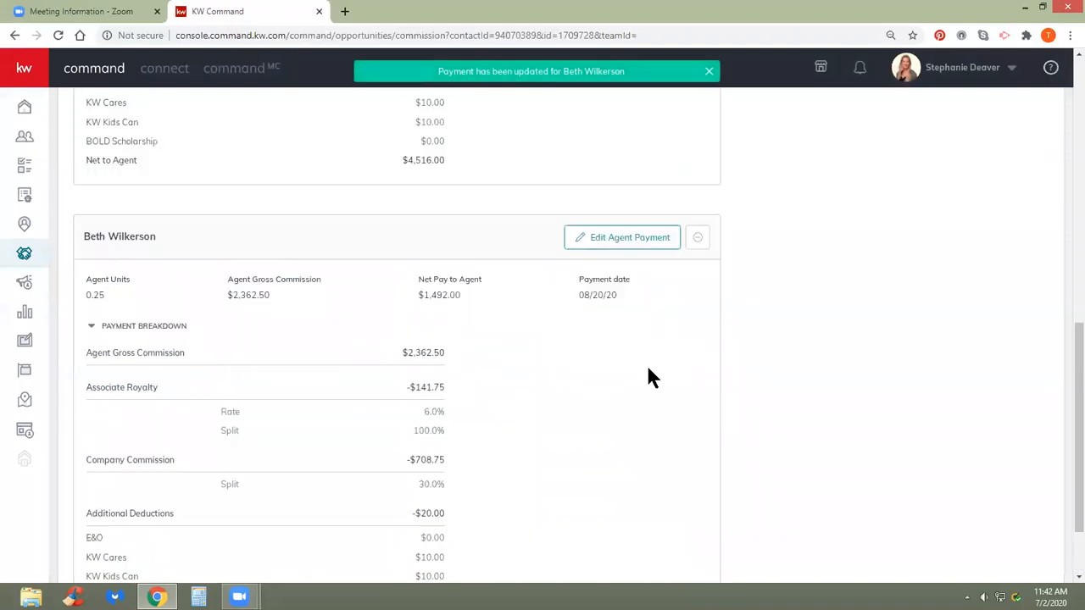
# - Find the second agent's 0.25-unit payment card and choose Remove agent on it
pyautogui.scroll(-1, 474, 262)
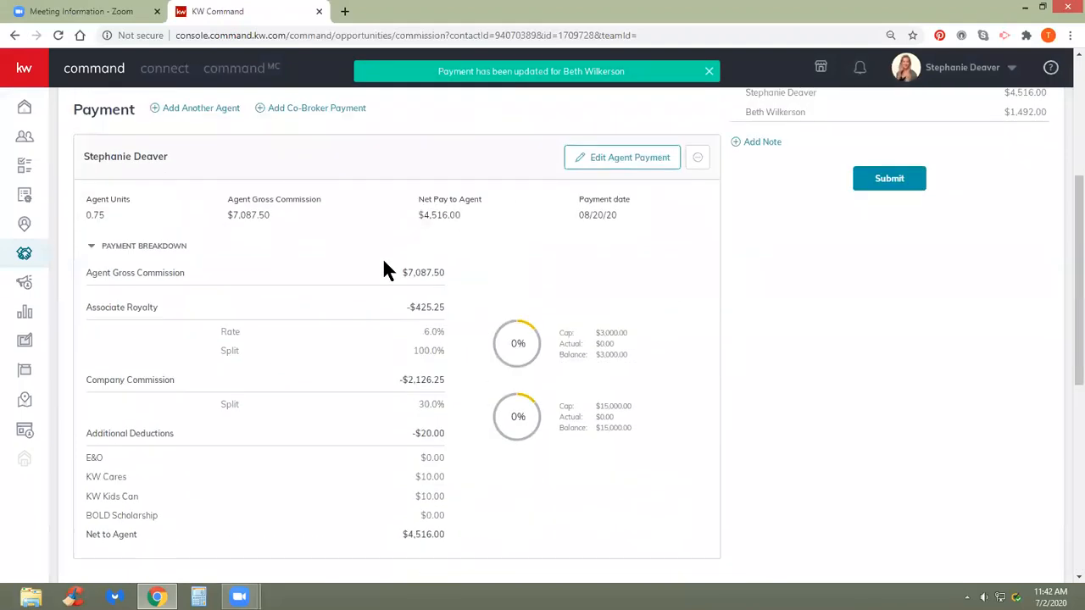
pyautogui.scroll(-1, 482, 280)
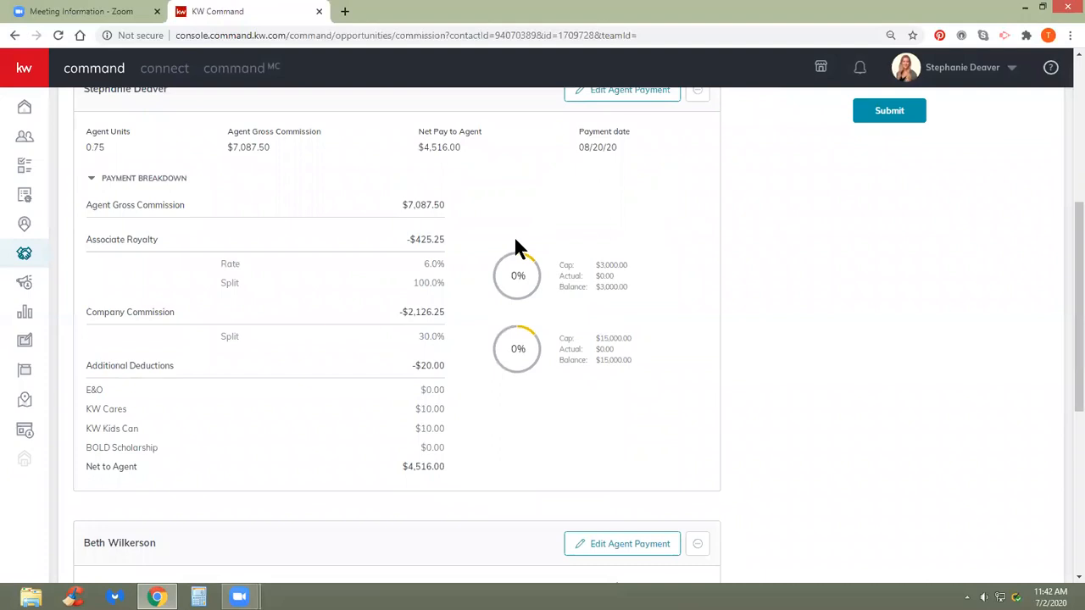
pyautogui.scroll(-4, 508, 378)
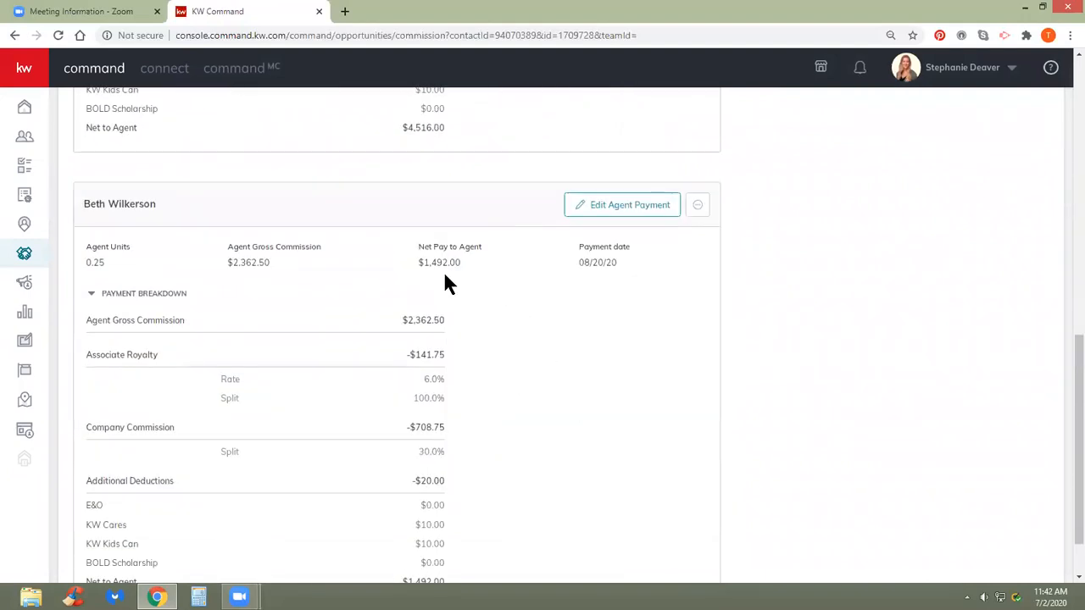
pyautogui.scroll(-1, 445, 273)
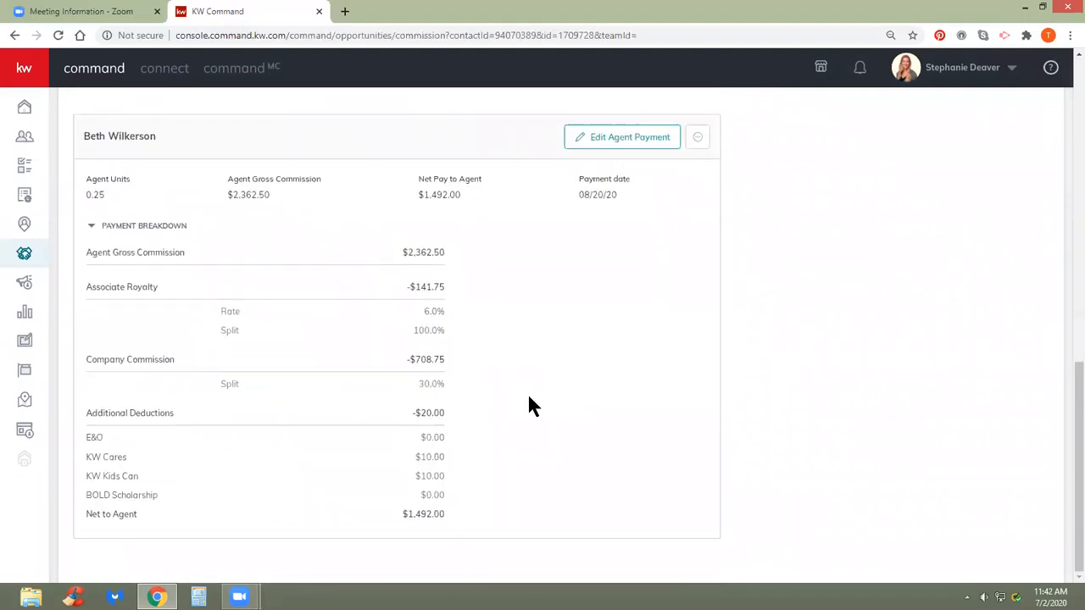
pyautogui.scroll(3, 529, 398)
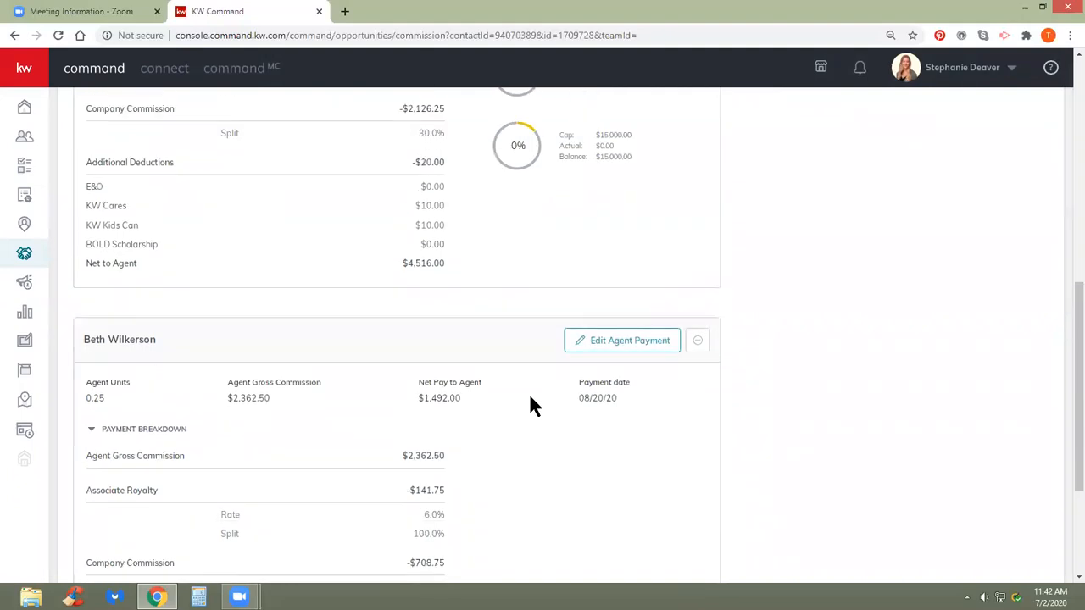
pyautogui.scroll(3, 531, 399)
pyautogui.scroll(-3, 537, 411)
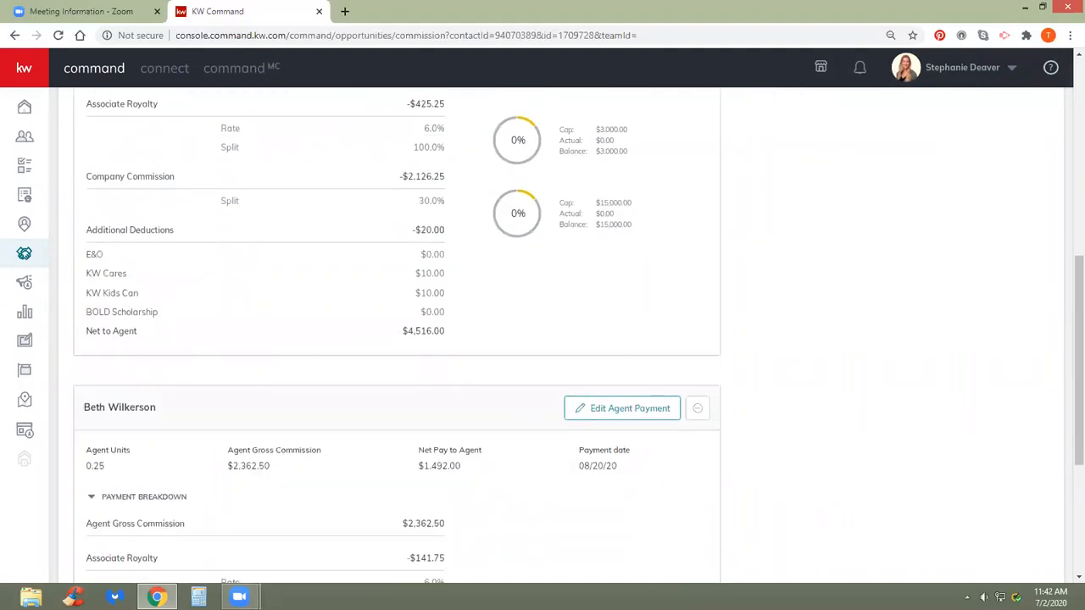
pyautogui.scroll(-1, 603, 532)
pyautogui.scroll(5, 586, 528)
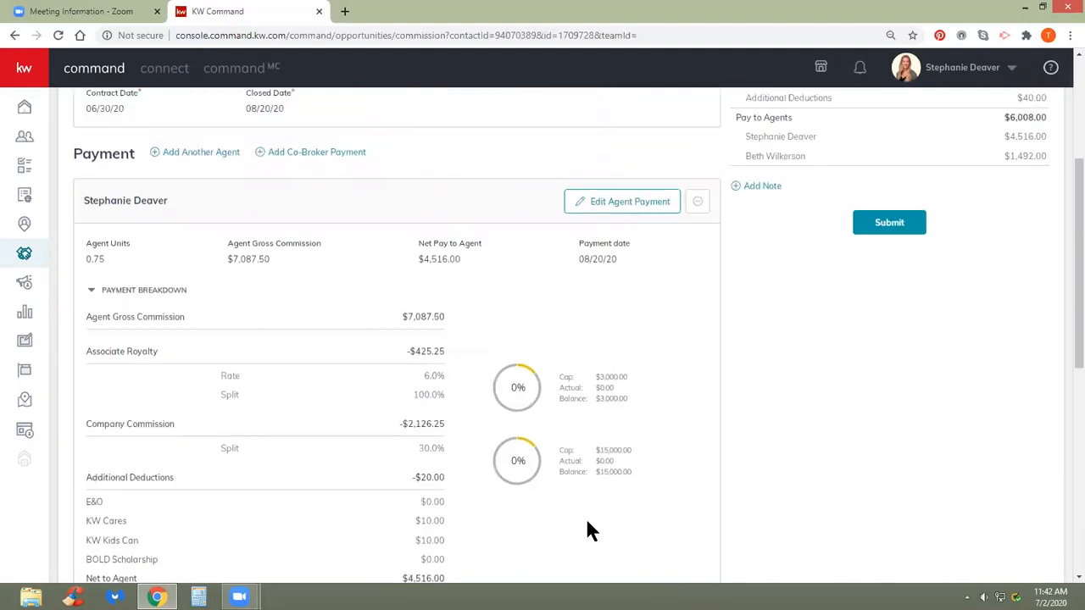
pyautogui.scroll(2, 584, 481)
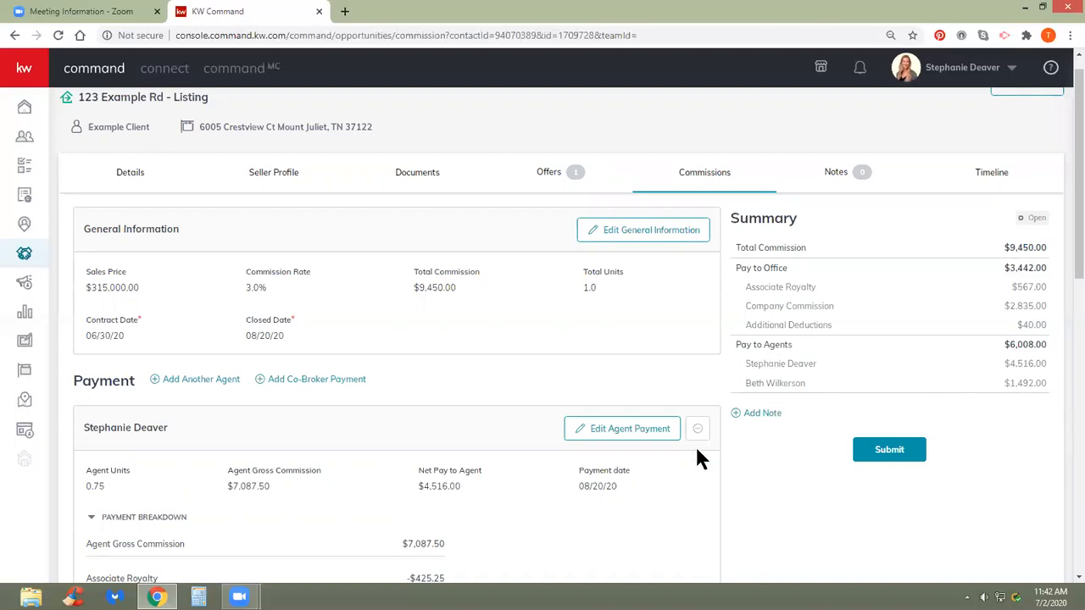
pyautogui.scroll(-3, 400, 396)
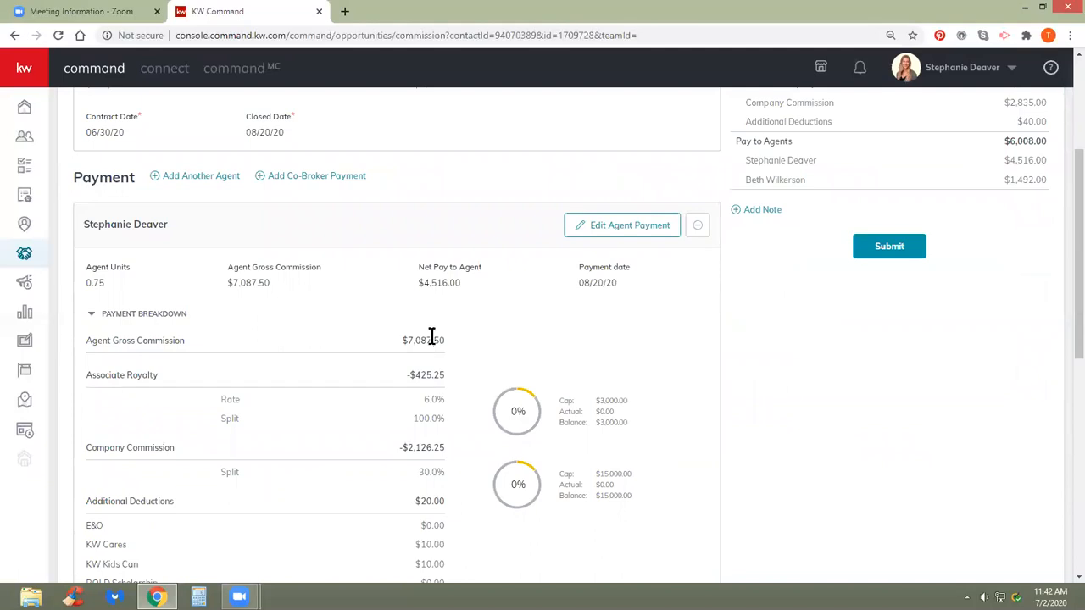
pyautogui.scroll(-1, 431, 337)
pyautogui.scroll(-1, 431, 336)
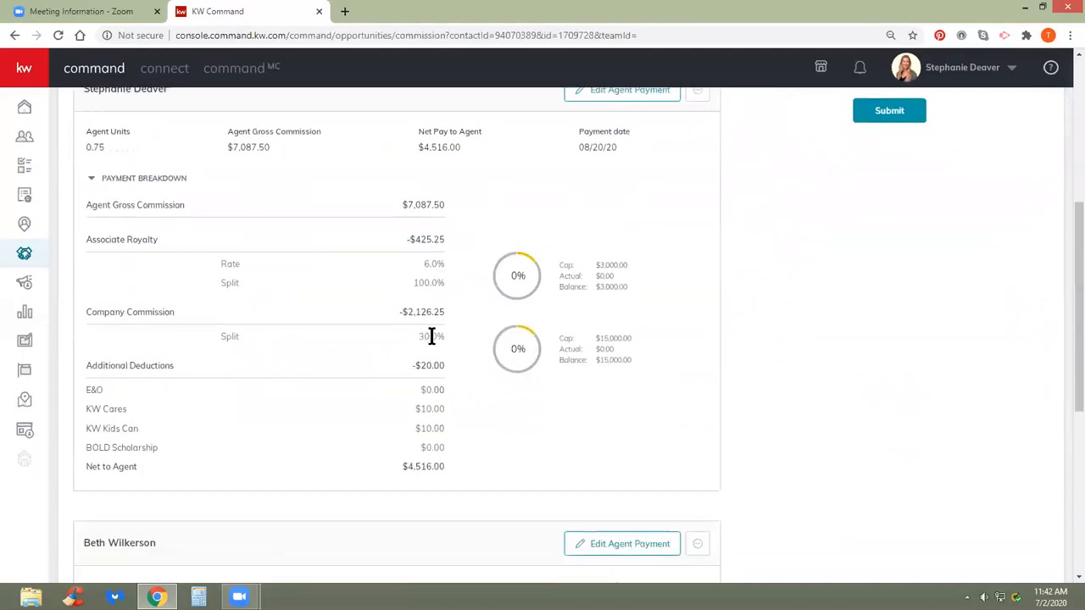
pyautogui.scroll(-5, 331, 430)
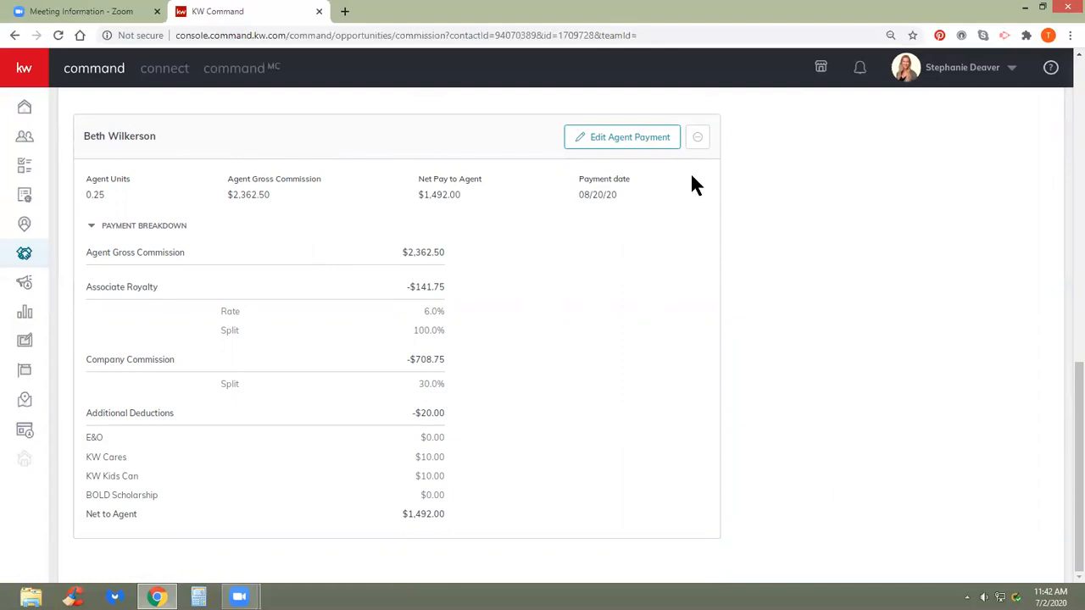
pyautogui.scroll(1, 695, 182)
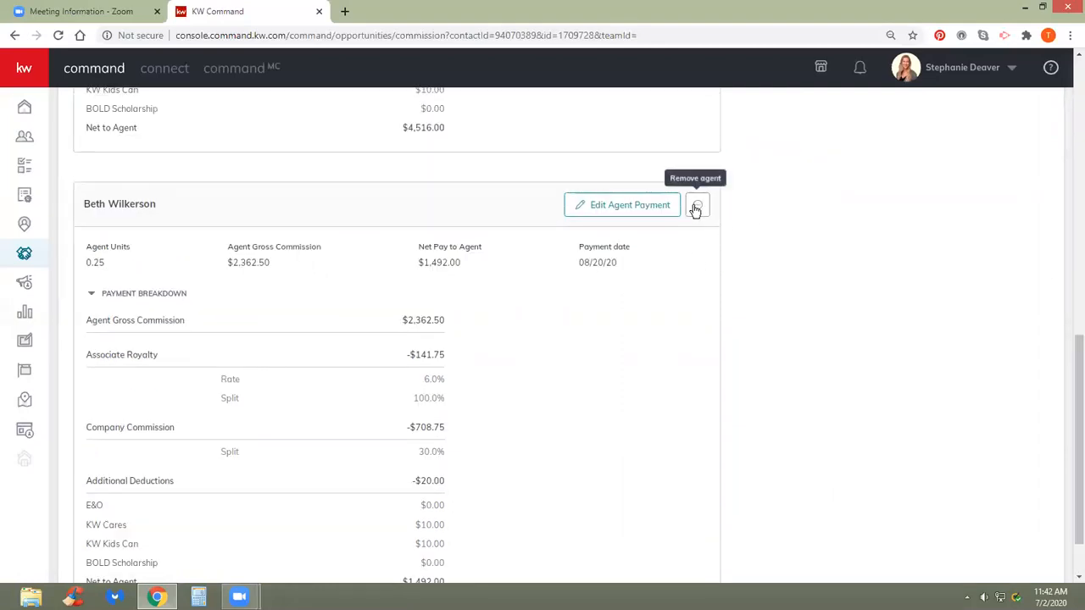
pyautogui.click(695, 208)
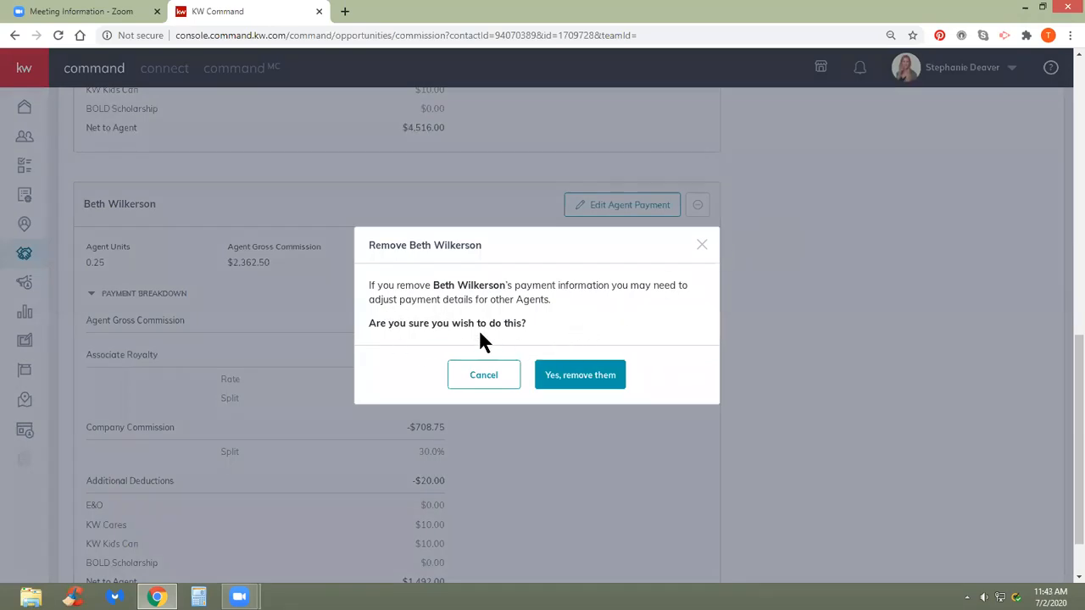
# - Confirm removing the second agent, leaving $2,362.50 and 0.250 unit unassigned
pyautogui.click(568, 382)
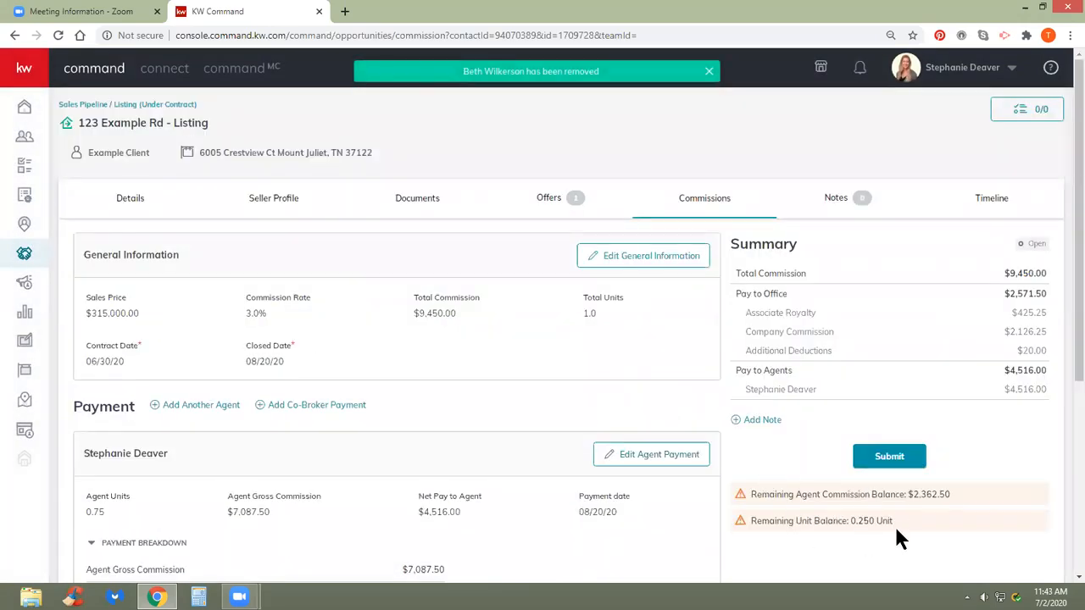
pyautogui.scroll(-1, 386, 437)
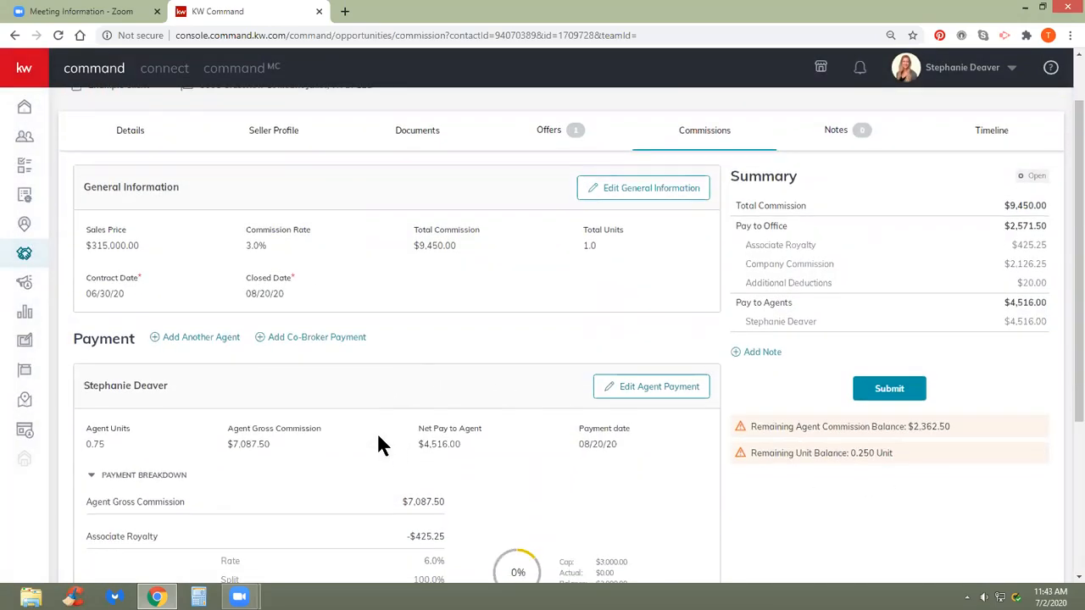
# - Change the remaining agent's Agent Units from 0.75 to 1 and save the payment
pyautogui.click(642, 387)
pyautogui.moveTo(432, 195); pyautogui.dragTo(376, 194)
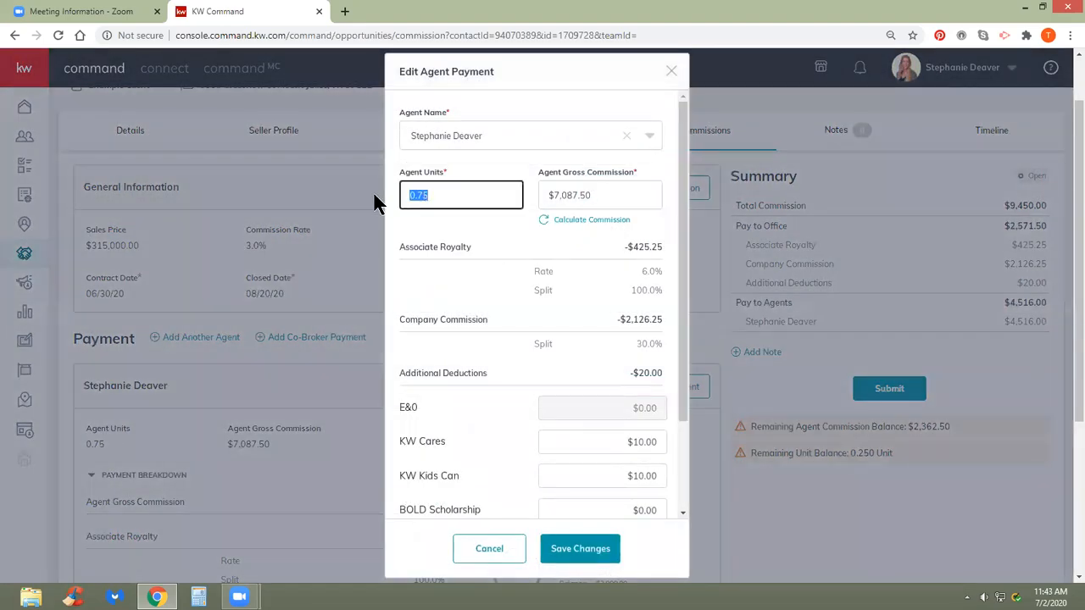
pyautogui.write('1')
pyautogui.click(472, 247)
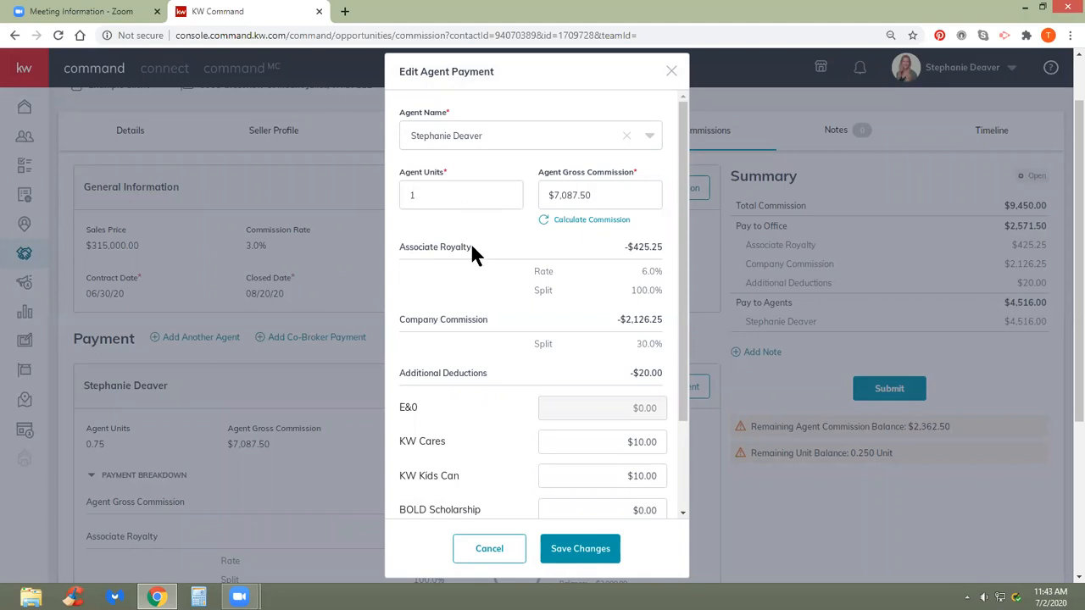
pyautogui.scroll(-3, 468, 291)
pyautogui.click(583, 548)
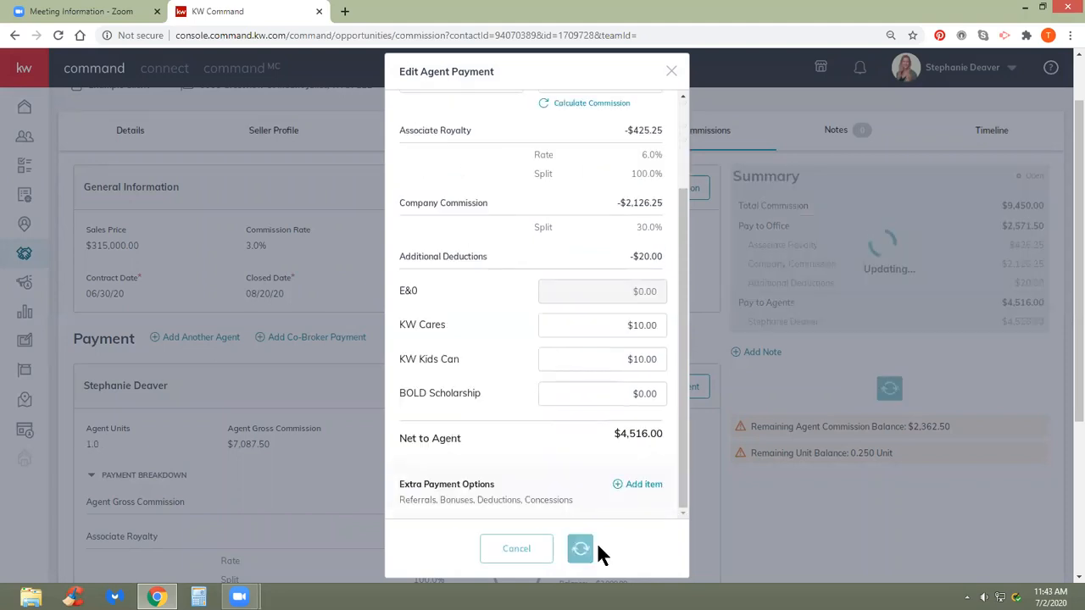
pyautogui.scroll(-3, 646, 506)
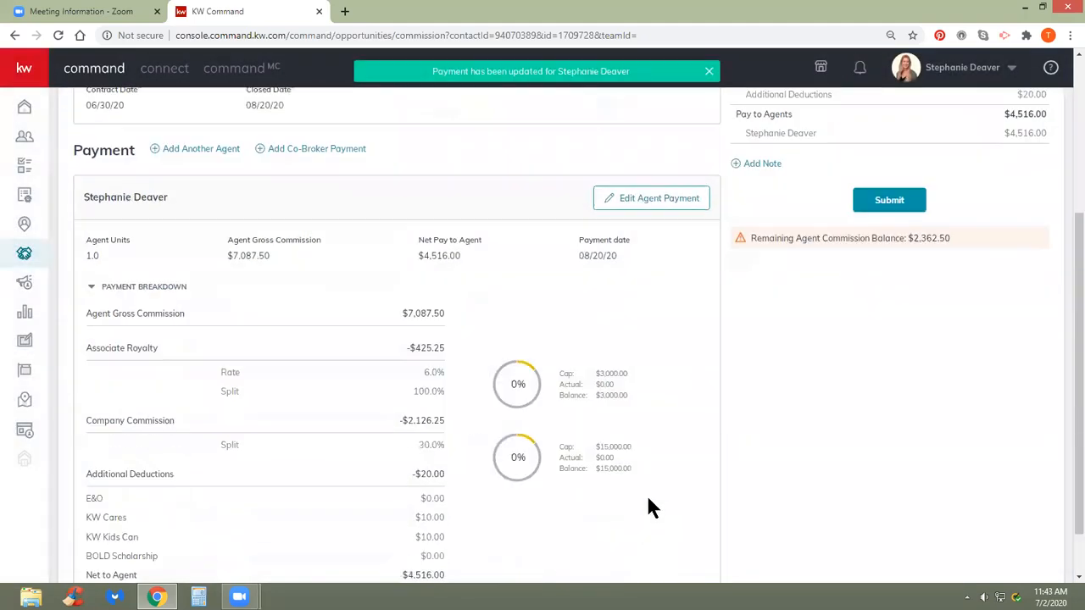
pyautogui.scroll(3, 648, 506)
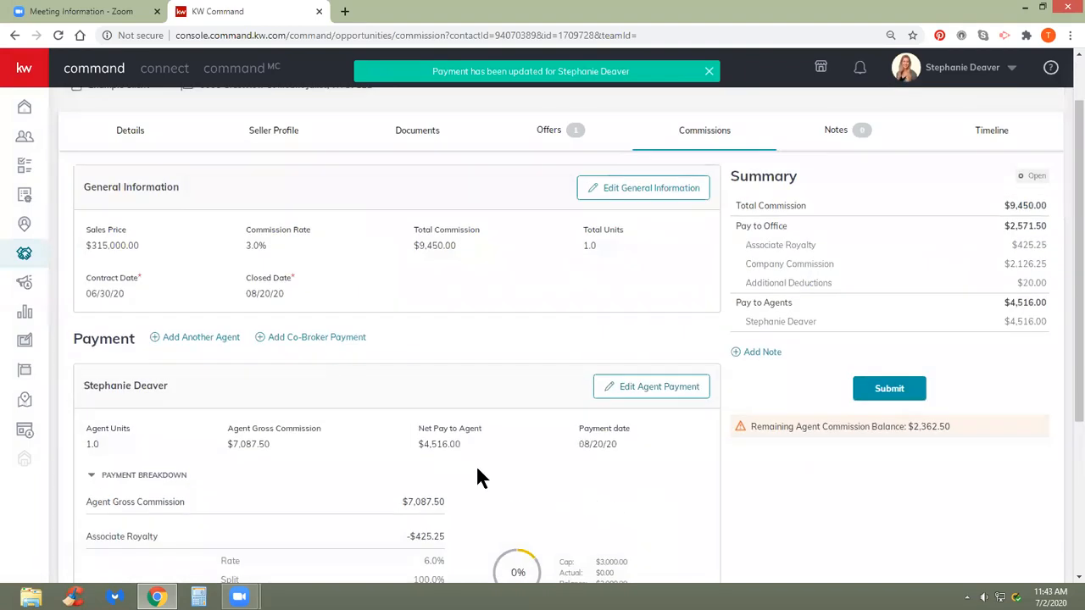
pyautogui.scroll(1, 434, 394)
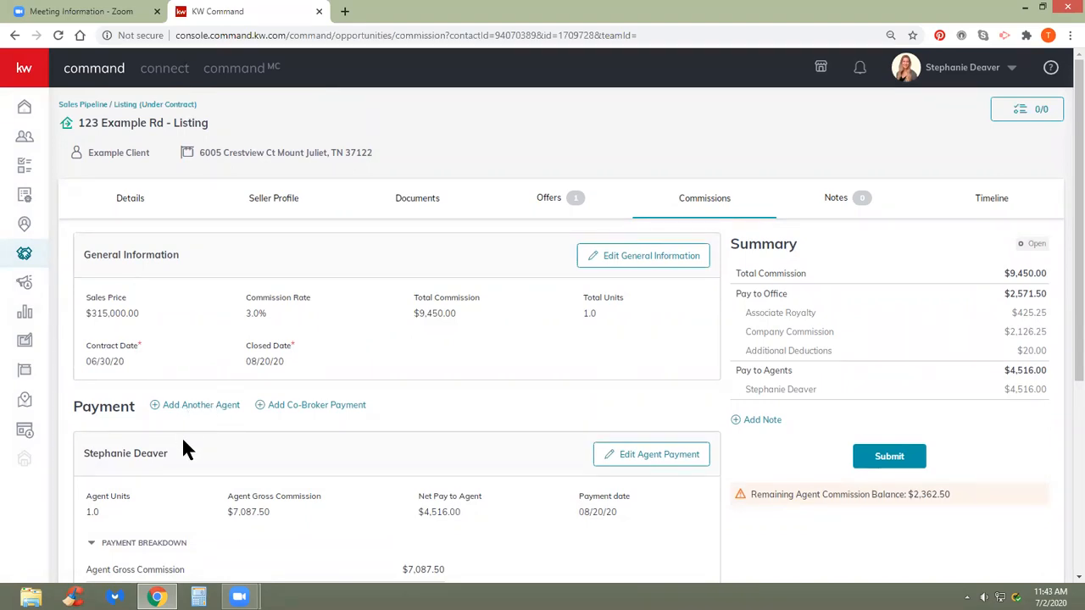
pyautogui.scroll(-2, 187, 445)
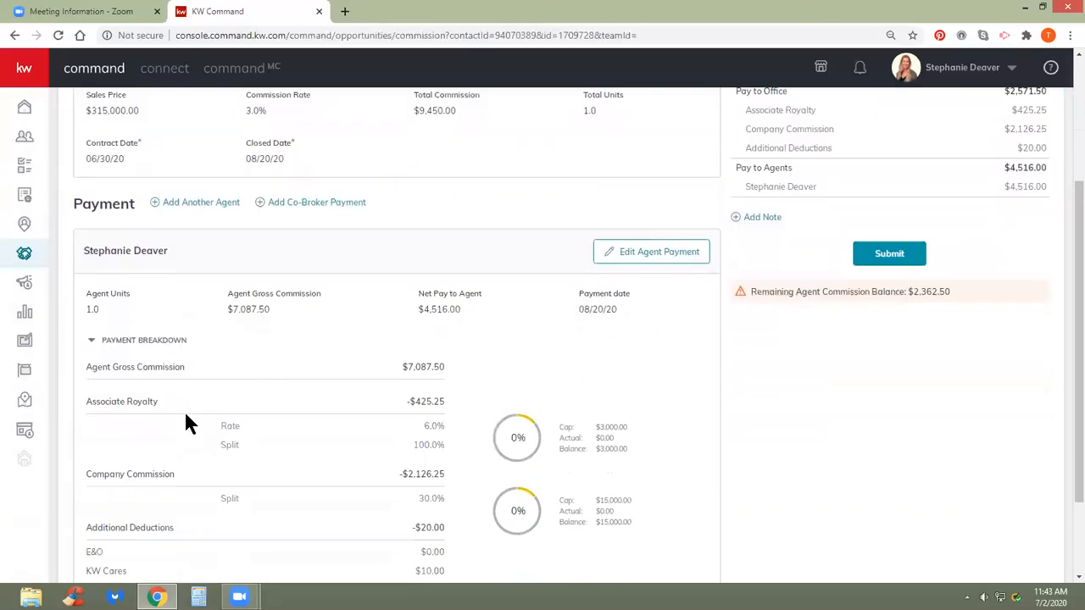
# - Add another agent with a blank Agent Units field and start an extra payment item for it
pyautogui.click(176, 204)
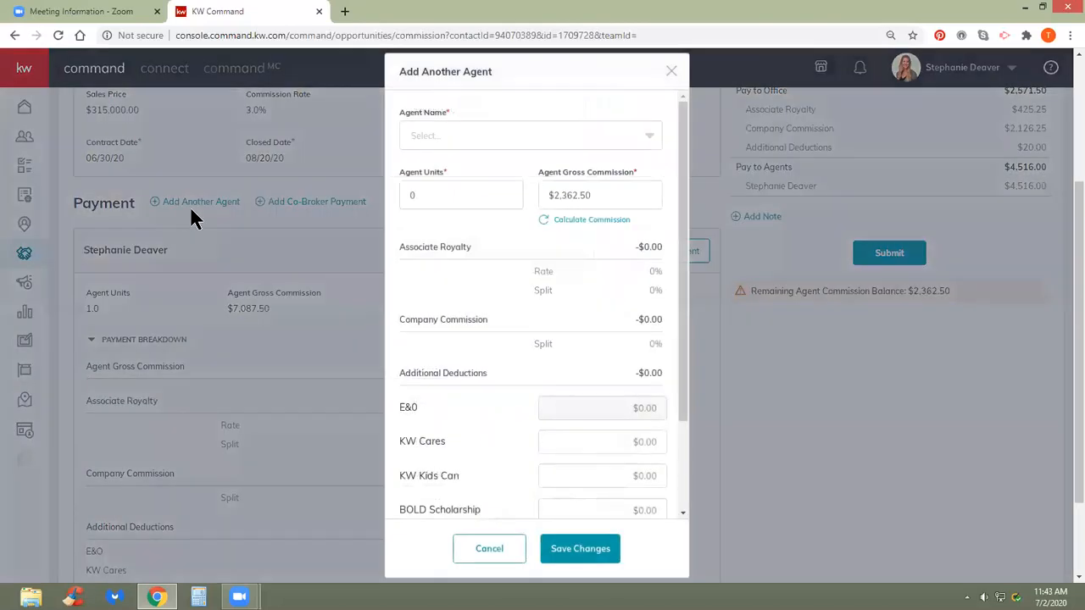
pyautogui.doubleClick(424, 194)
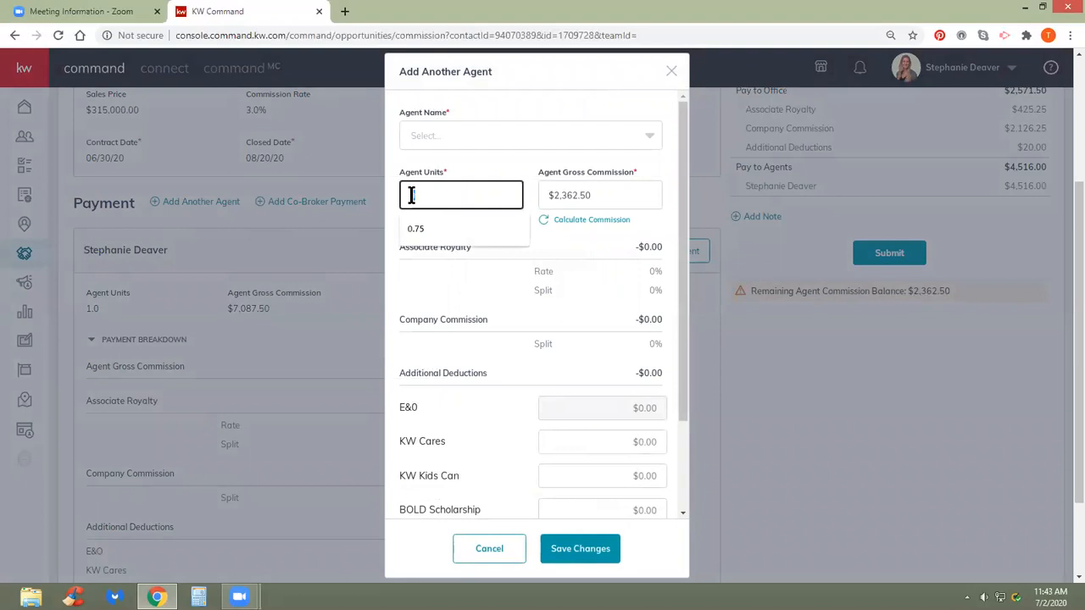
pyautogui.write('0.25')
pyautogui.moveTo(449, 194); pyautogui.dragTo(383, 202)
pyautogui.press('BackSpace')
pyautogui.scroll(-3, 534, 373)
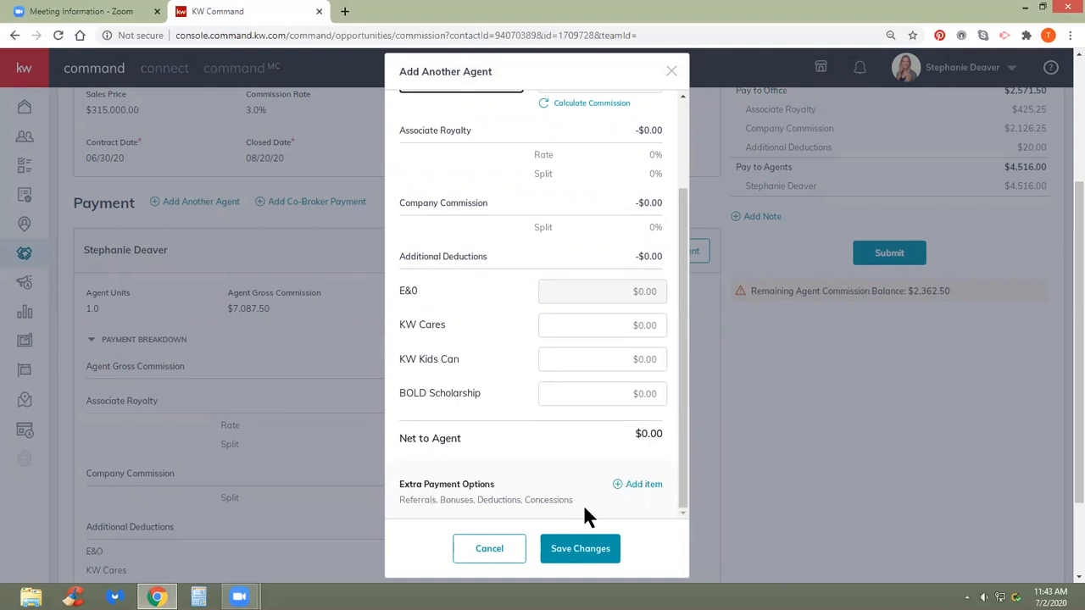
pyautogui.click(644, 485)
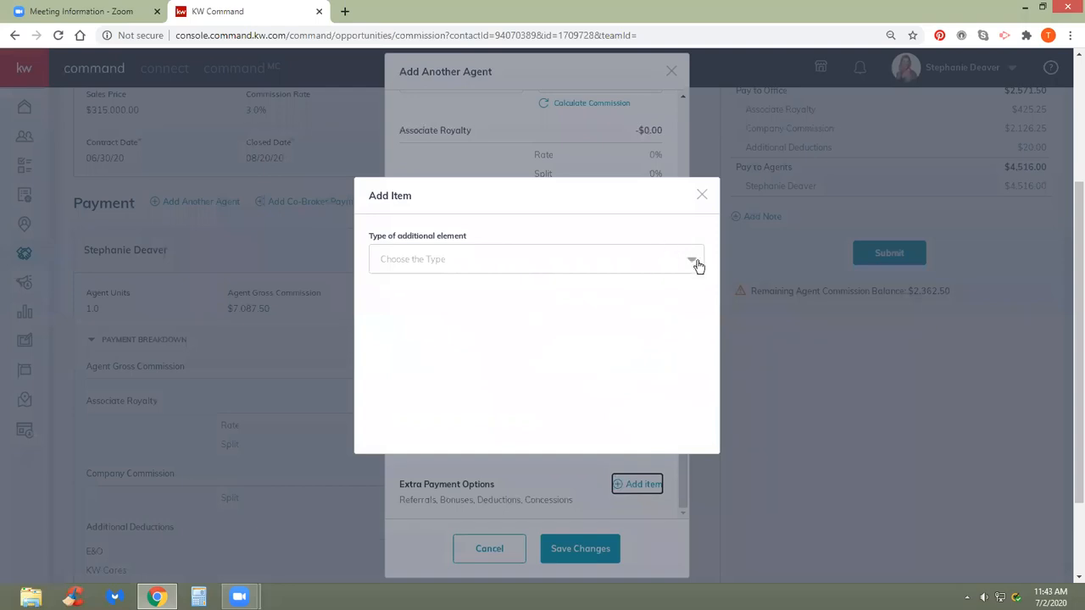
# - Try an Outside Referral item, check its percentage and amount fields, then cancel it
pyautogui.click(697, 265)
pyautogui.scroll(-2, 608, 320)
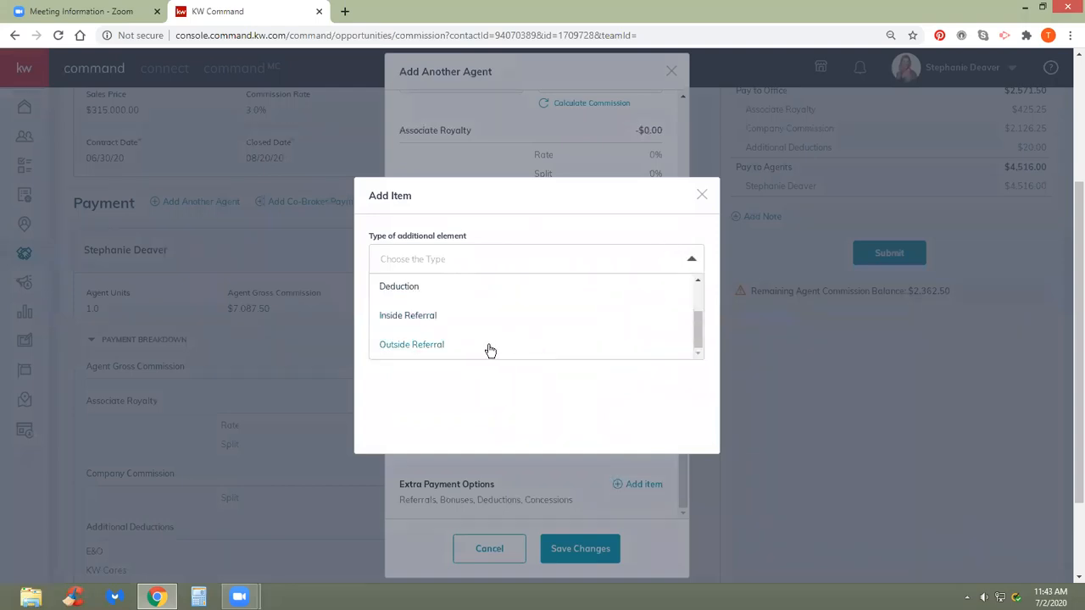
pyautogui.click(432, 348)
pyautogui.click(390, 266)
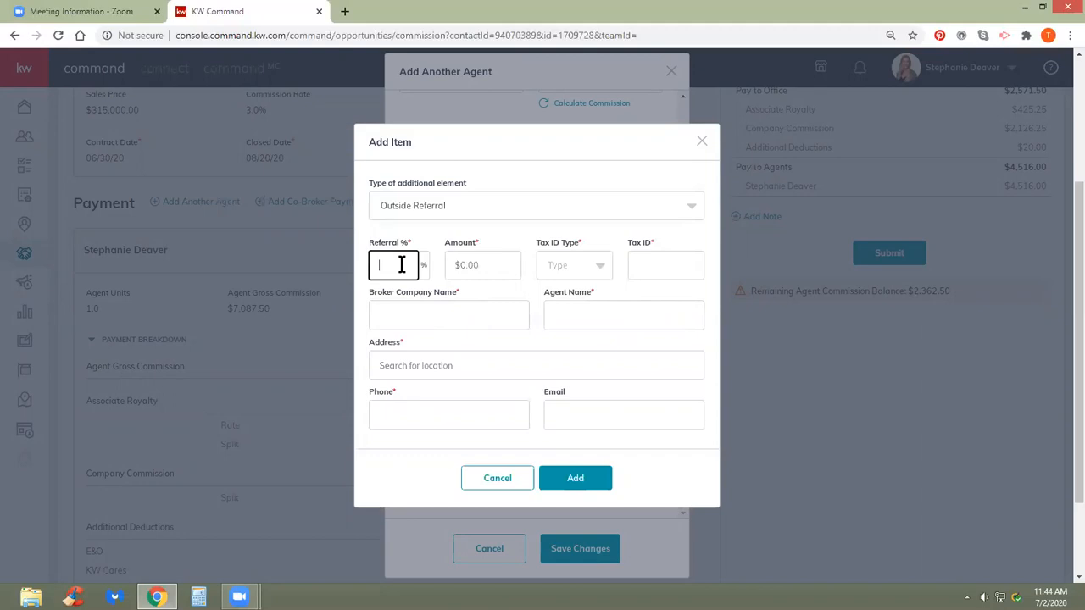
pyautogui.click(471, 265)
pyautogui.click(405, 265)
pyautogui.scroll(-2, 405, 265)
pyautogui.click(498, 478)
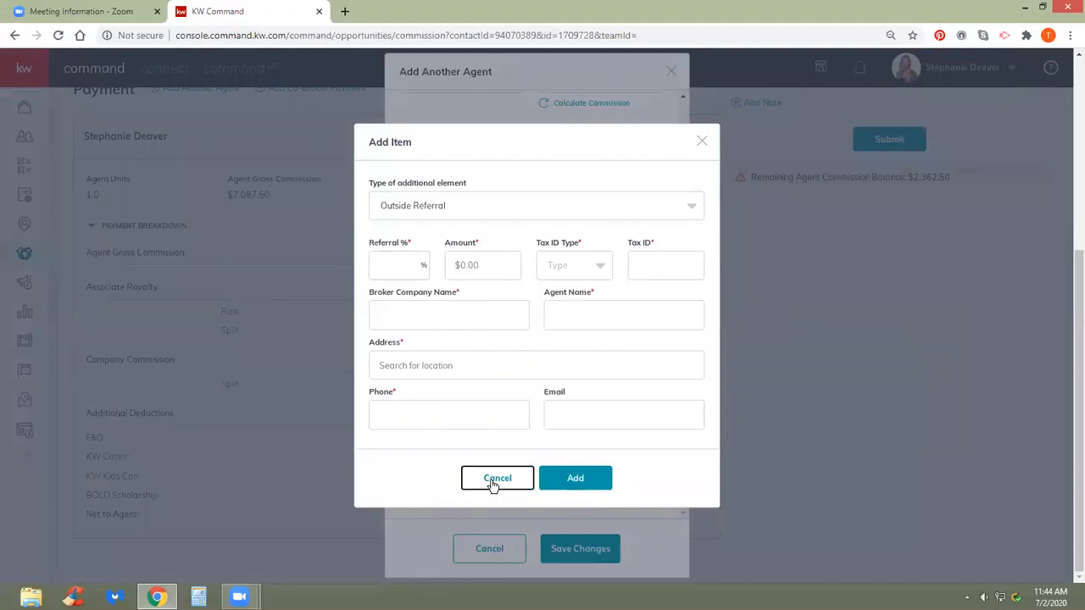
# - Reopen the extra item form as an Outside Referral and check its percentage and amount fields
pyautogui.click(643, 487)
pyautogui.click(656, 259)
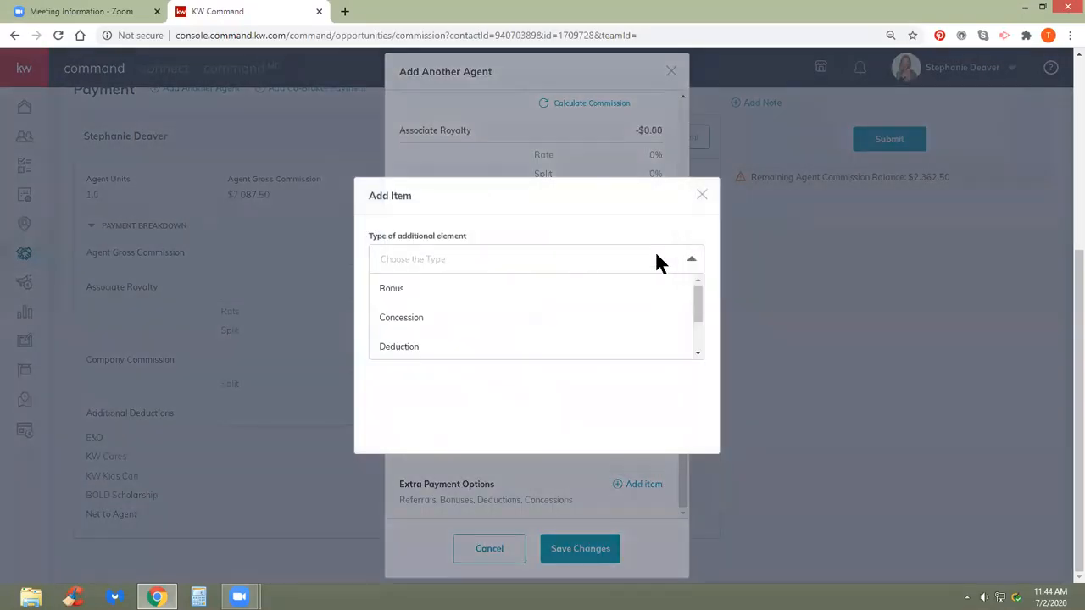
pyautogui.scroll(-1, 474, 354)
pyautogui.click(452, 344)
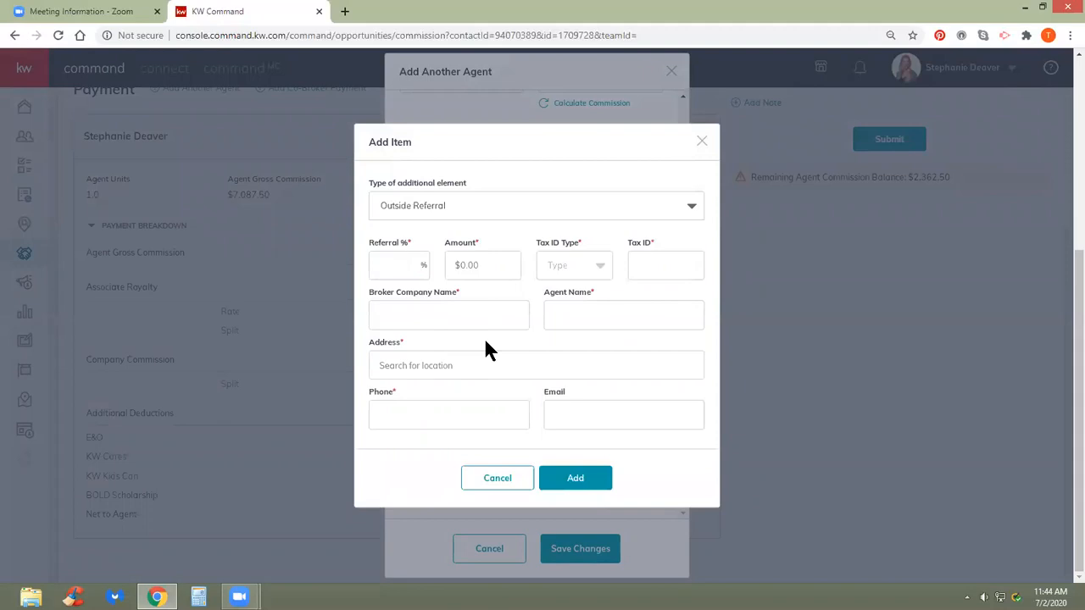
pyautogui.click(400, 269)
pyautogui.click(507, 267)
# - Keep Outside Referral as the type, browse the tax ID type choices, and close without adding
pyautogui.click(534, 211)
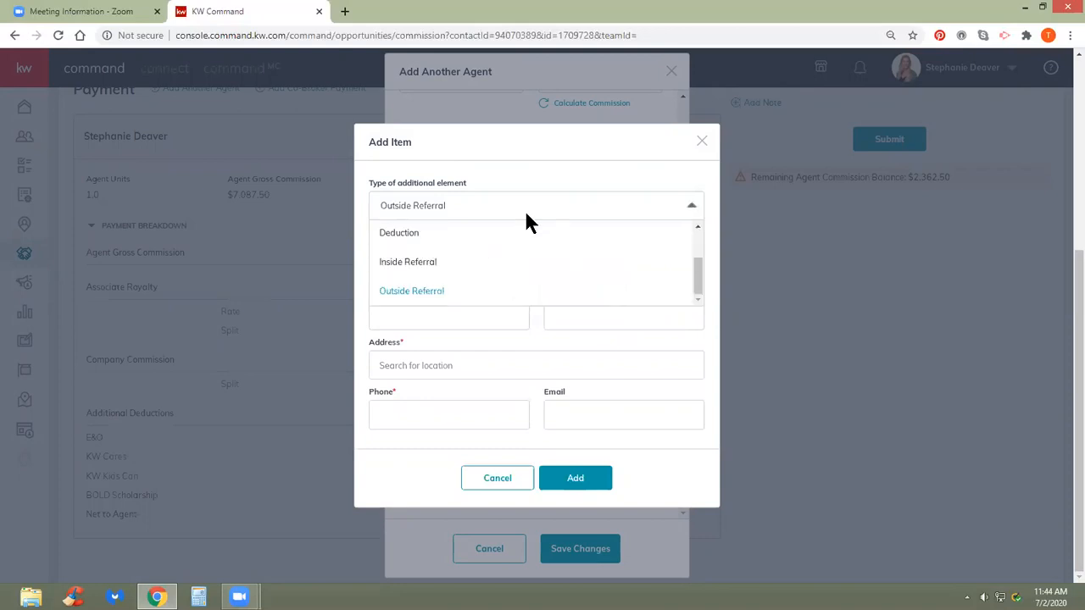
pyautogui.click(489, 290)
pyautogui.click(407, 260)
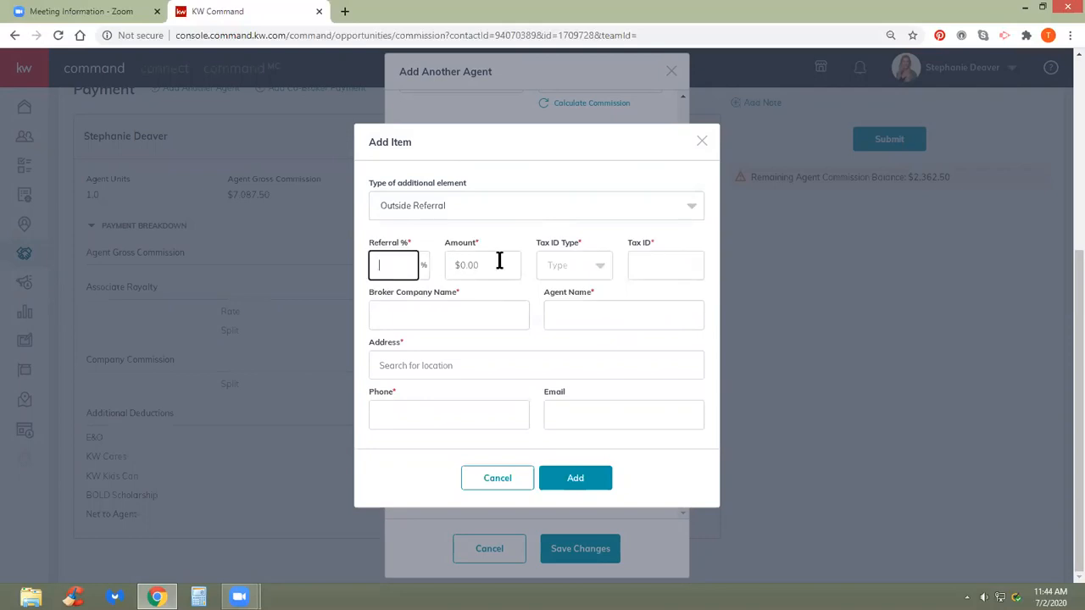
pyautogui.click(578, 259)
pyautogui.click(568, 292)
pyautogui.click(599, 268)
pyautogui.click(615, 288)
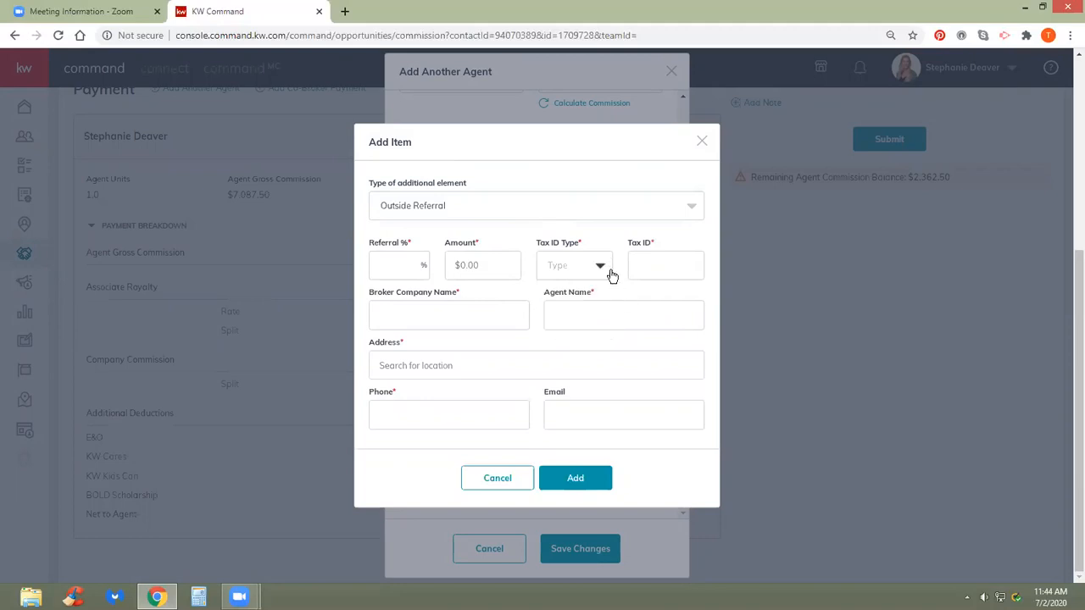
pyautogui.click(531, 477)
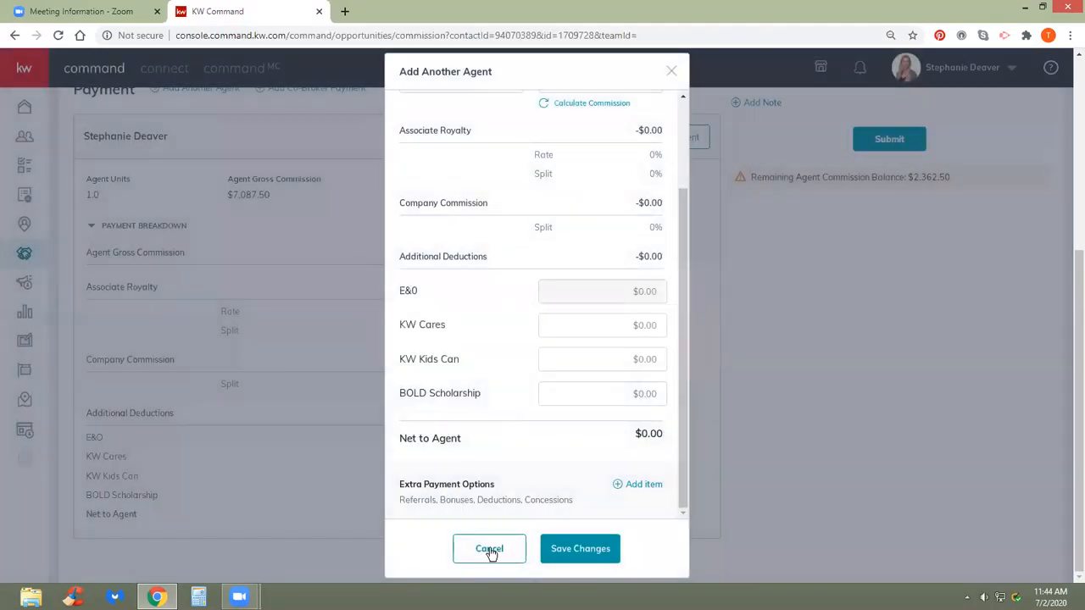
# - Abandon the extra agent and save the remaining agent's payment at 1 unit
pyautogui.scroll(3, 496, 514)
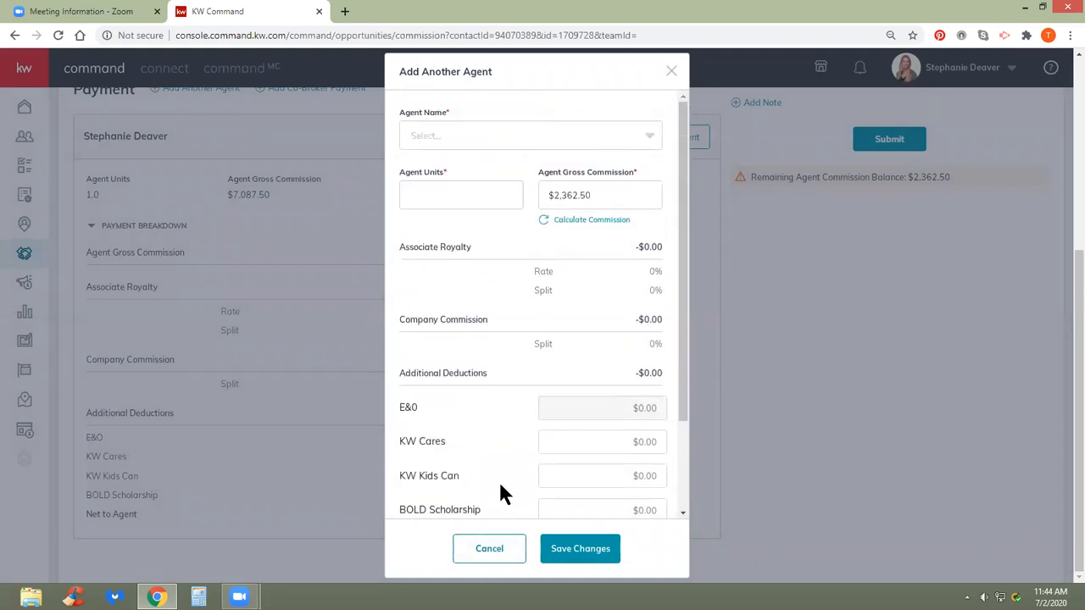
pyautogui.click(499, 556)
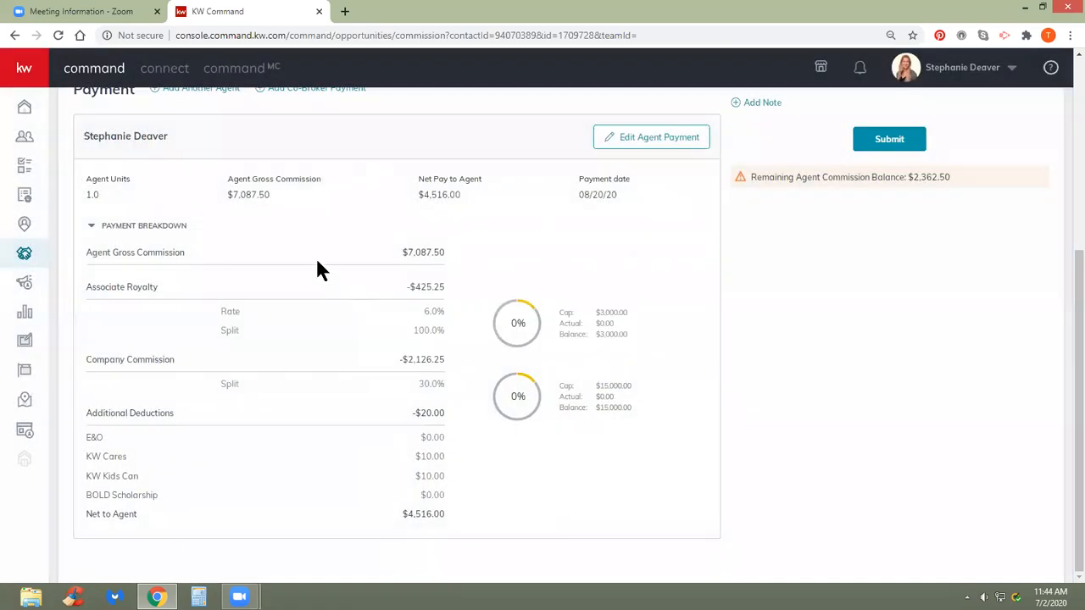
pyautogui.scroll(1, 318, 269)
pyautogui.click(633, 210)
pyautogui.click(467, 194)
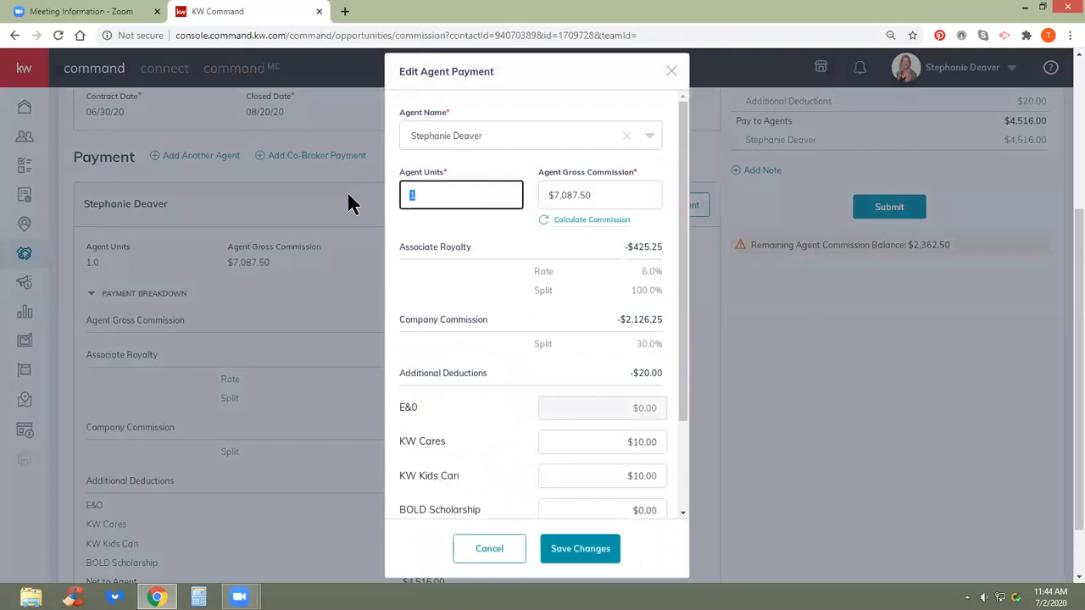
pyautogui.press('BackSpace')
pyautogui.write('1')
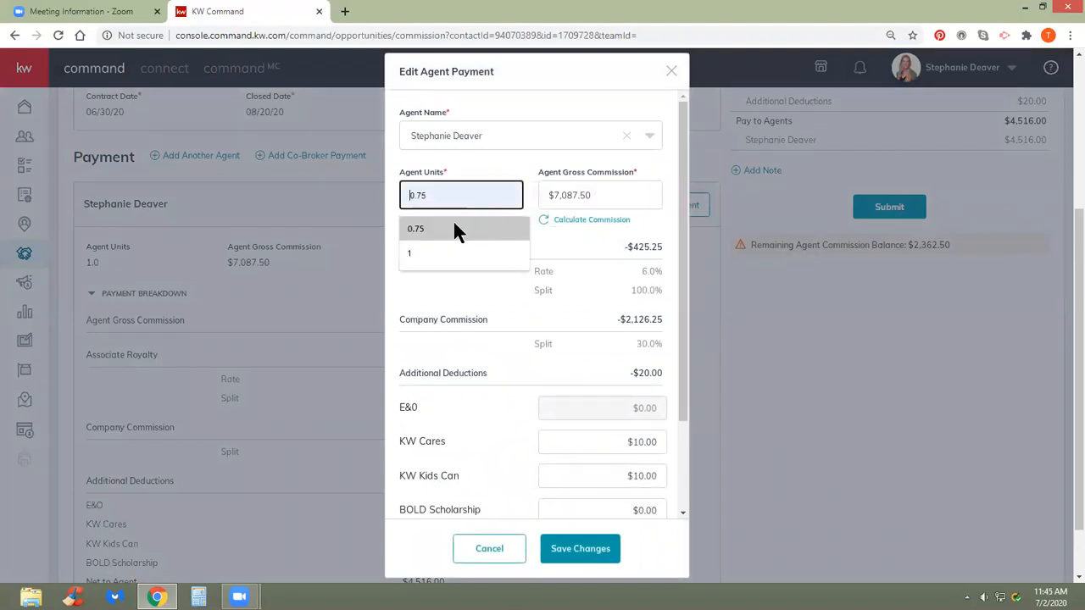
pyautogui.click(446, 254)
pyautogui.click(578, 548)
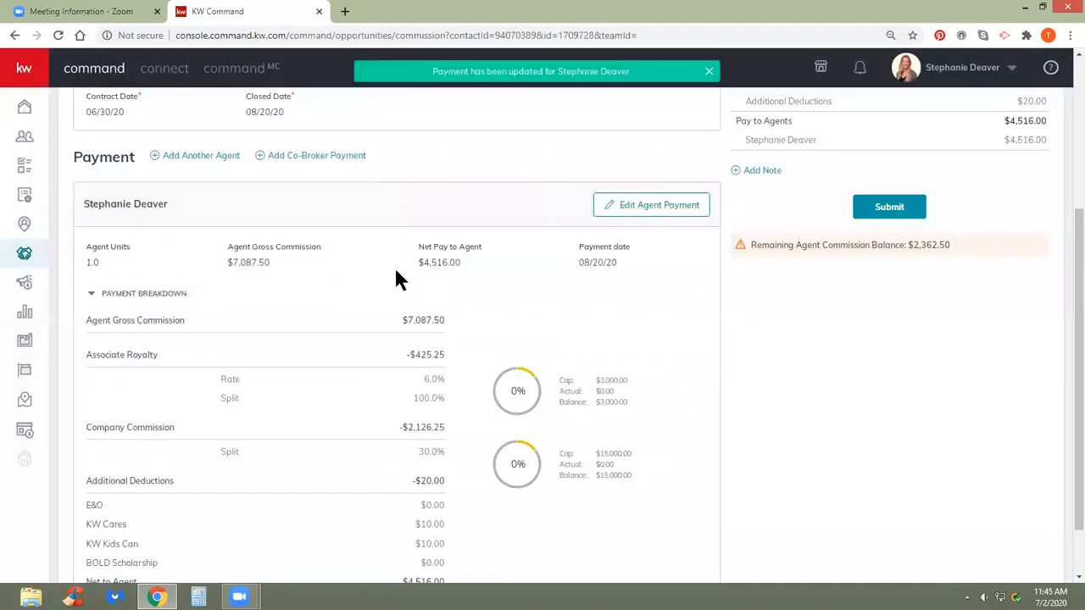
# - Reset Agent Units to 0.75, recalculate to $7,087.50 gross, and save the payment
pyautogui.click(641, 206)
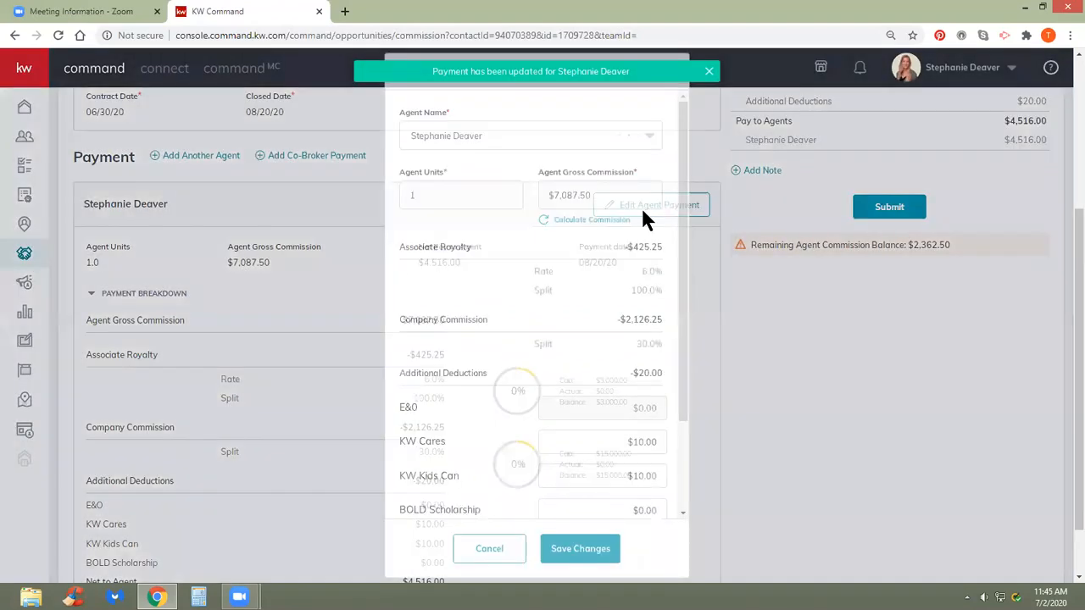
pyautogui.click(592, 222)
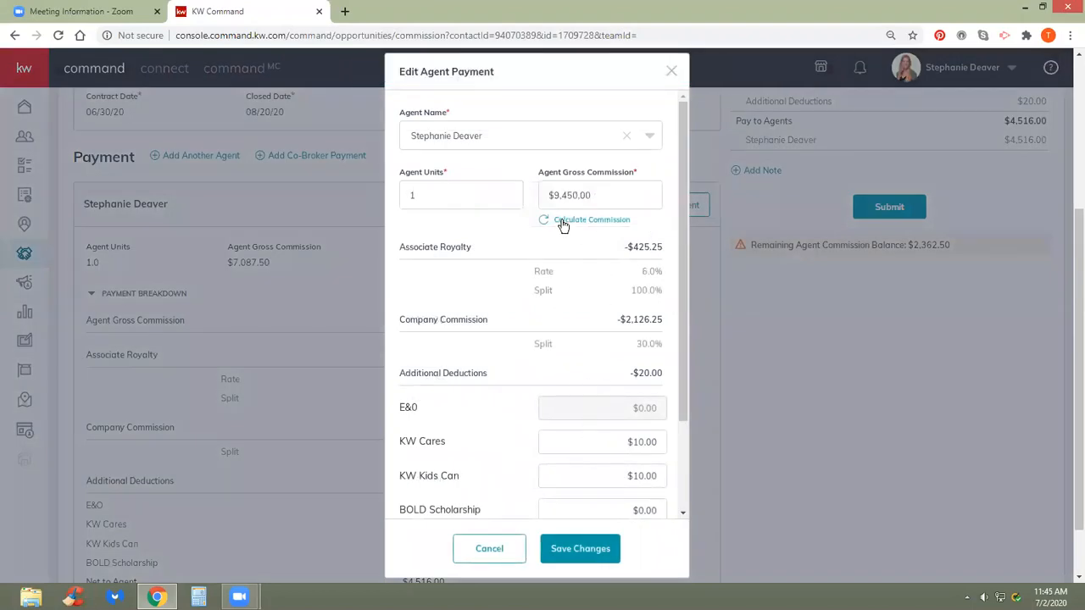
pyautogui.doubleClick(432, 194)
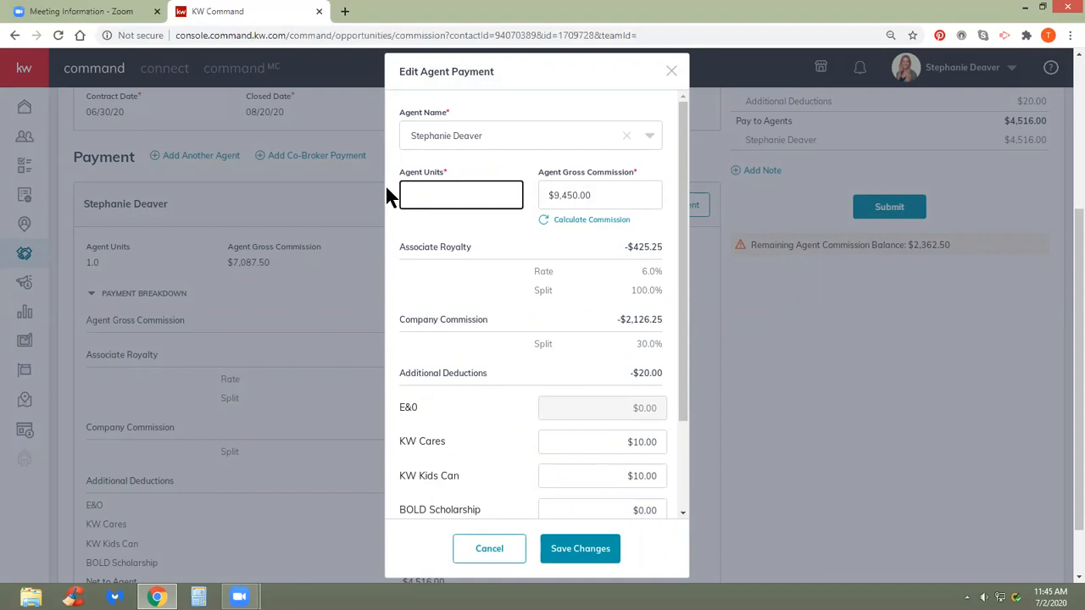
pyautogui.click(415, 196)
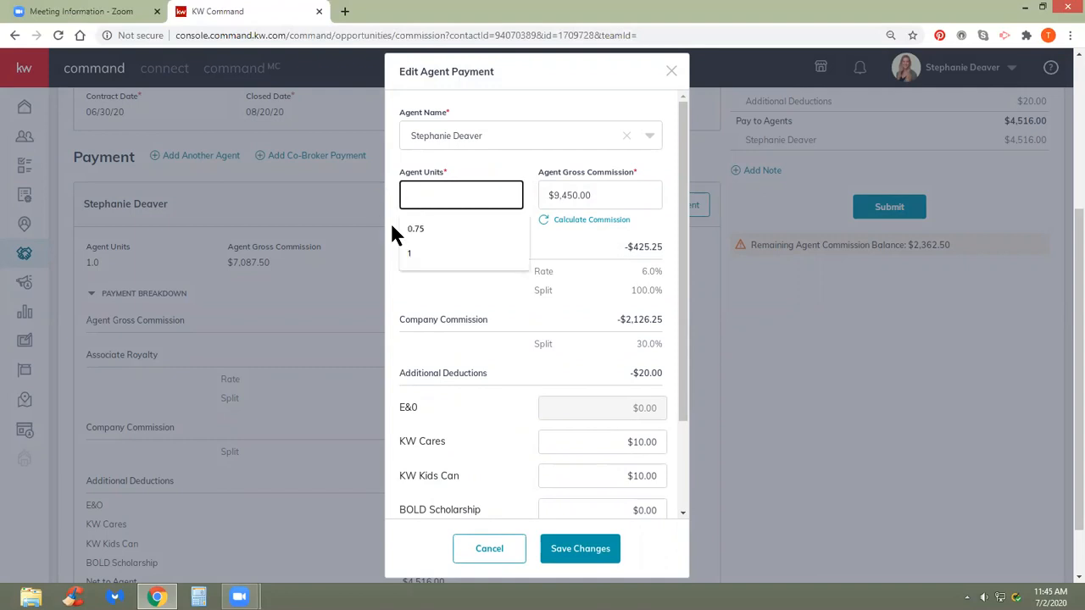
pyautogui.click(415, 229)
pyautogui.click(592, 219)
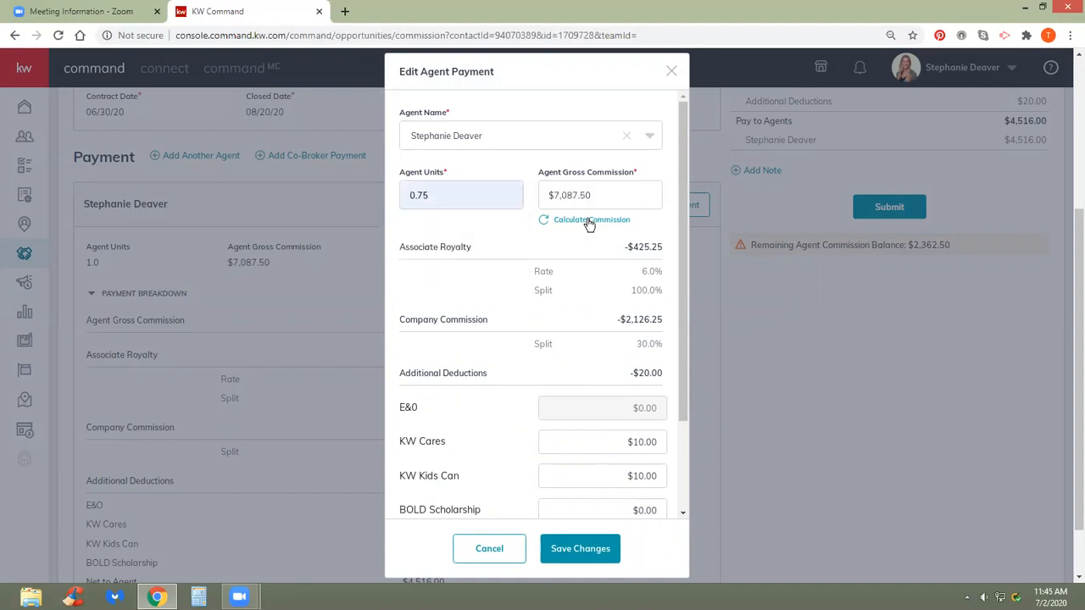
pyautogui.click(555, 539)
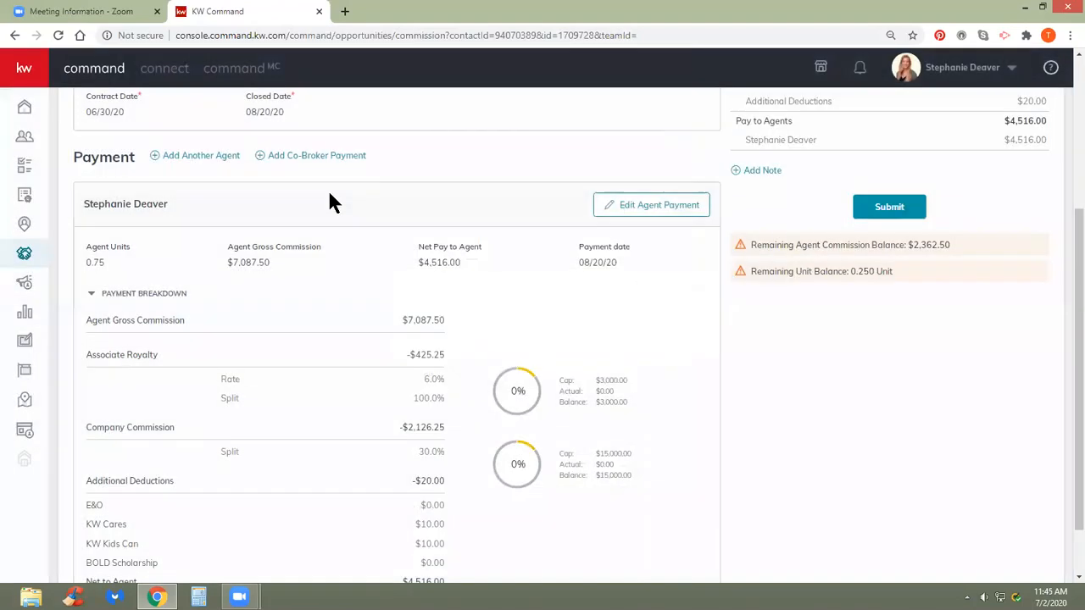
# - Start another agent payment and add an Outside Referral item to it
pyautogui.click(192, 155)
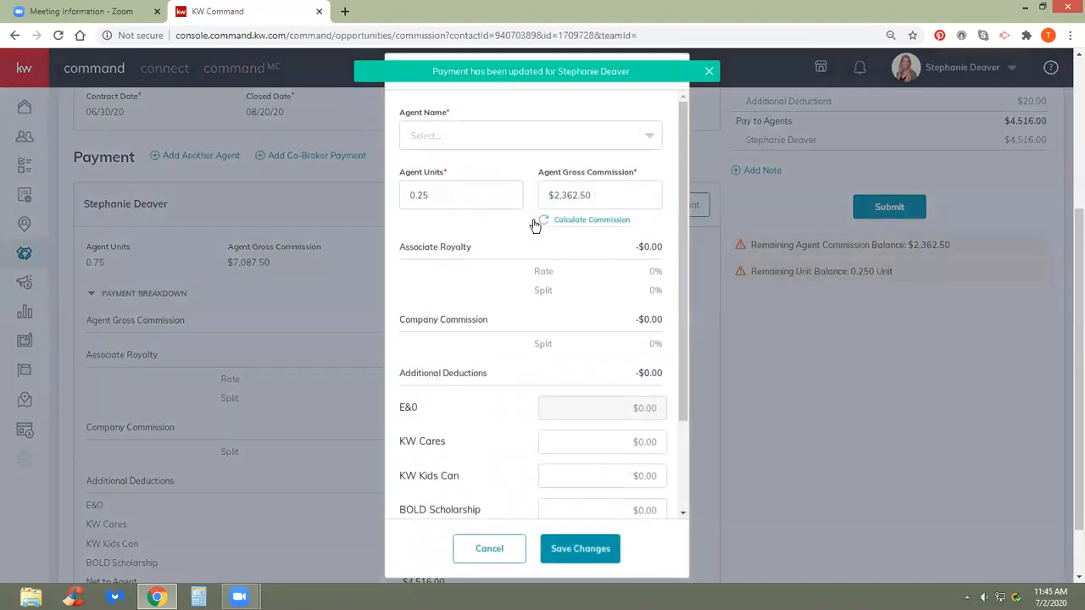
pyautogui.click(522, 133)
pyautogui.click(523, 135)
pyautogui.scroll(-3, 551, 356)
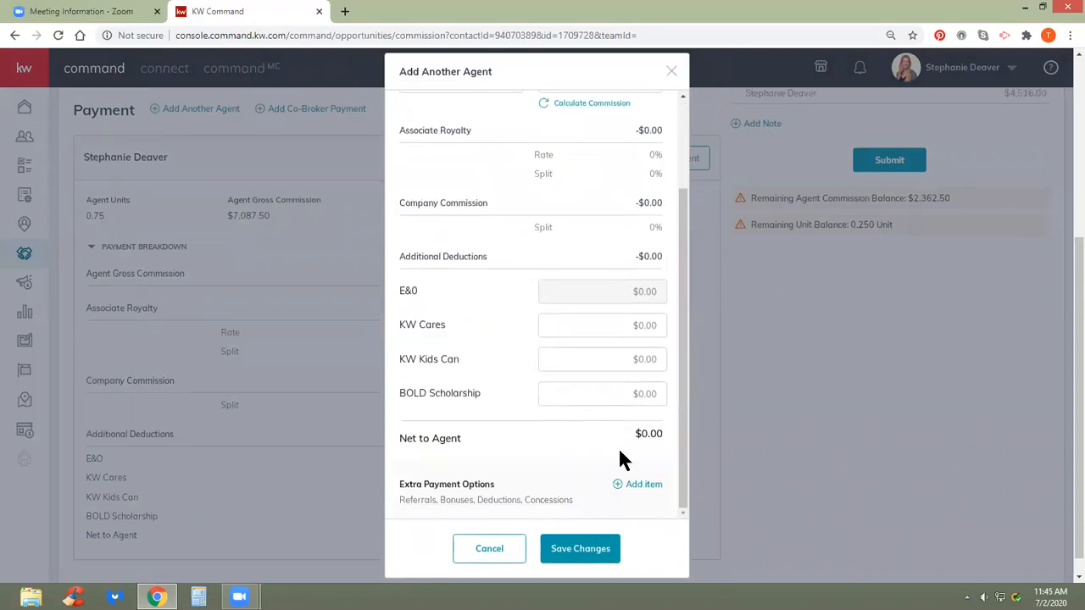
pyautogui.click(644, 486)
pyautogui.click(591, 256)
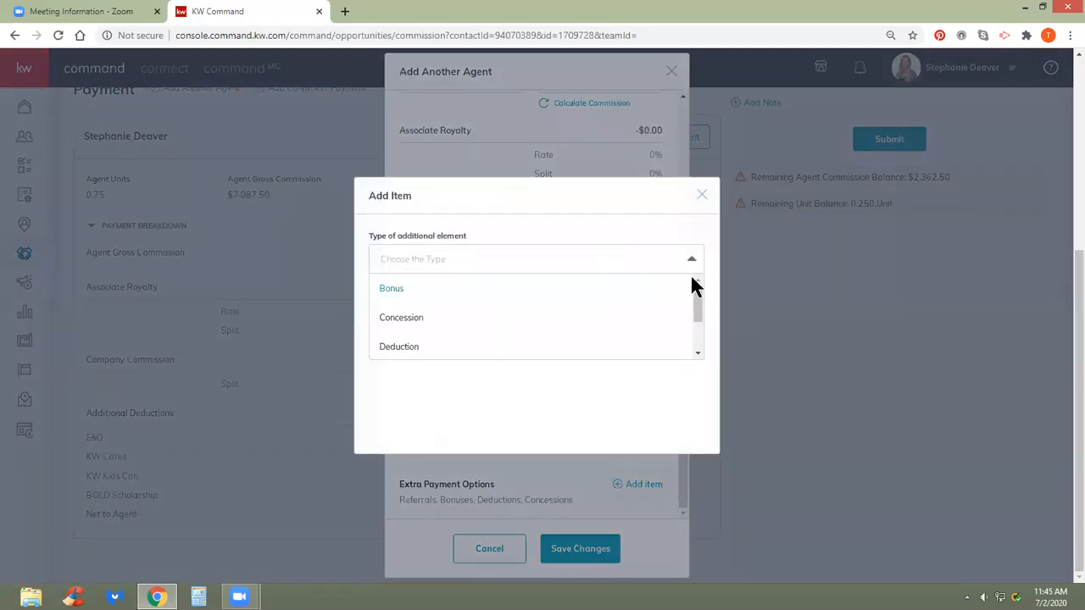
pyautogui.scroll(-1, 641, 349)
pyautogui.click(641, 348)
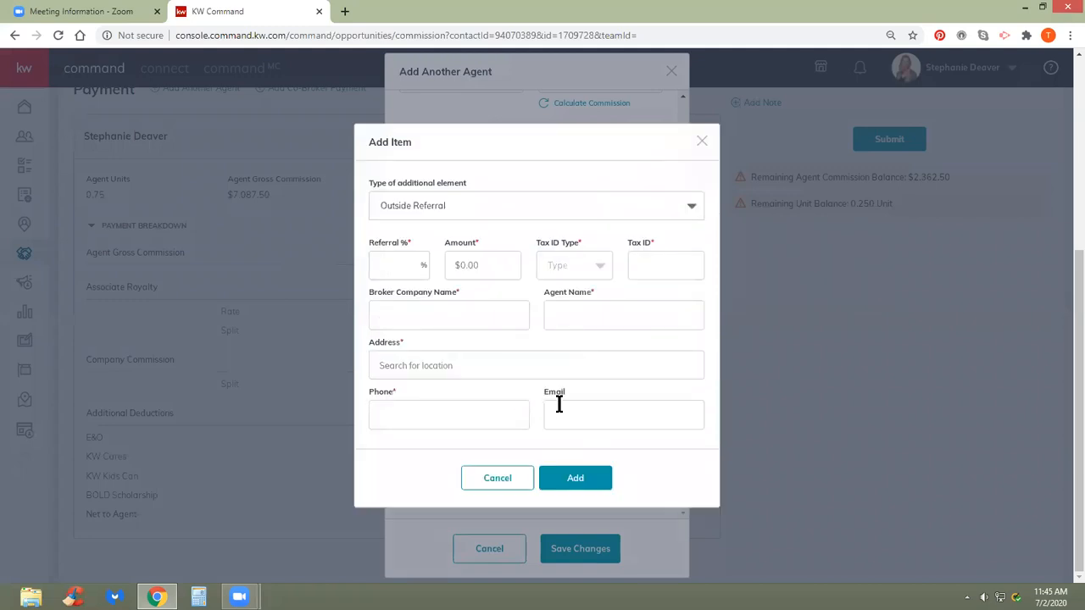
# - Try referral amounts 2362050 and 23062, then discard the referral item
pyautogui.click(406, 264)
pyautogui.click(484, 270)
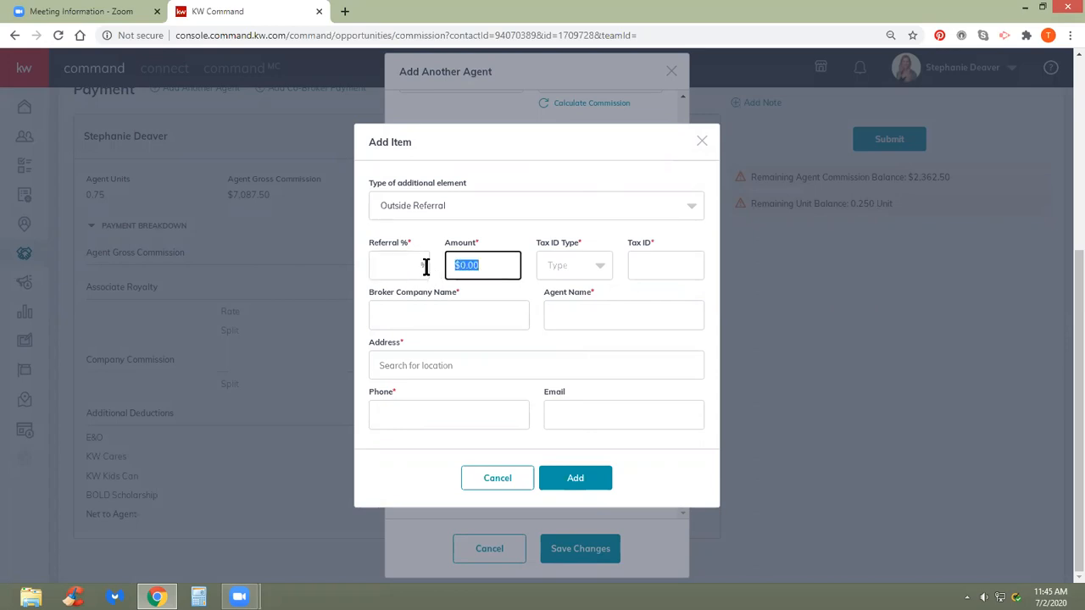
pyautogui.write('2362')
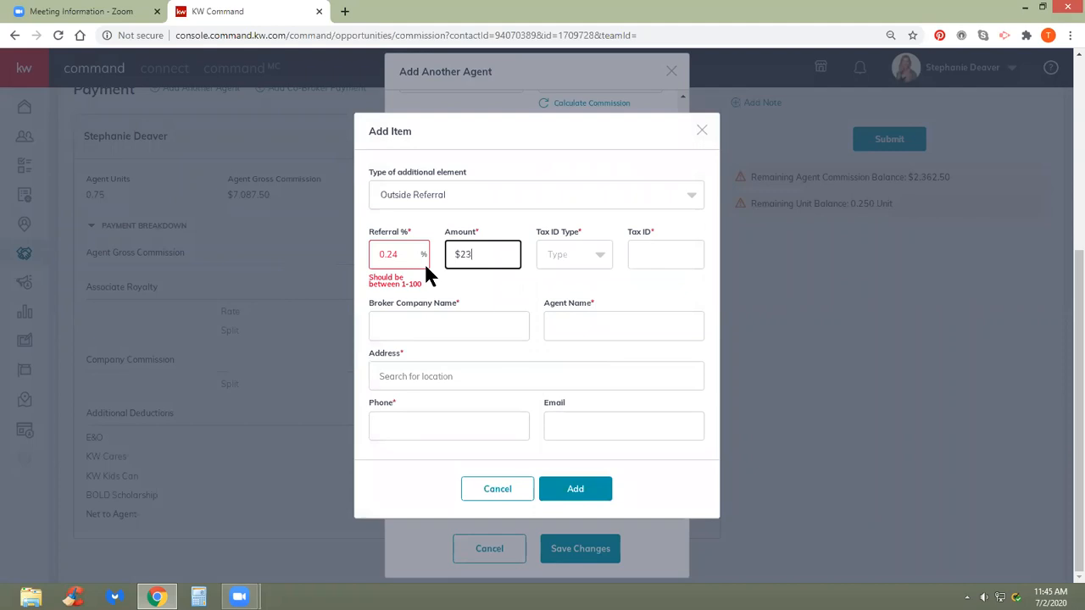
pyautogui.write('0')
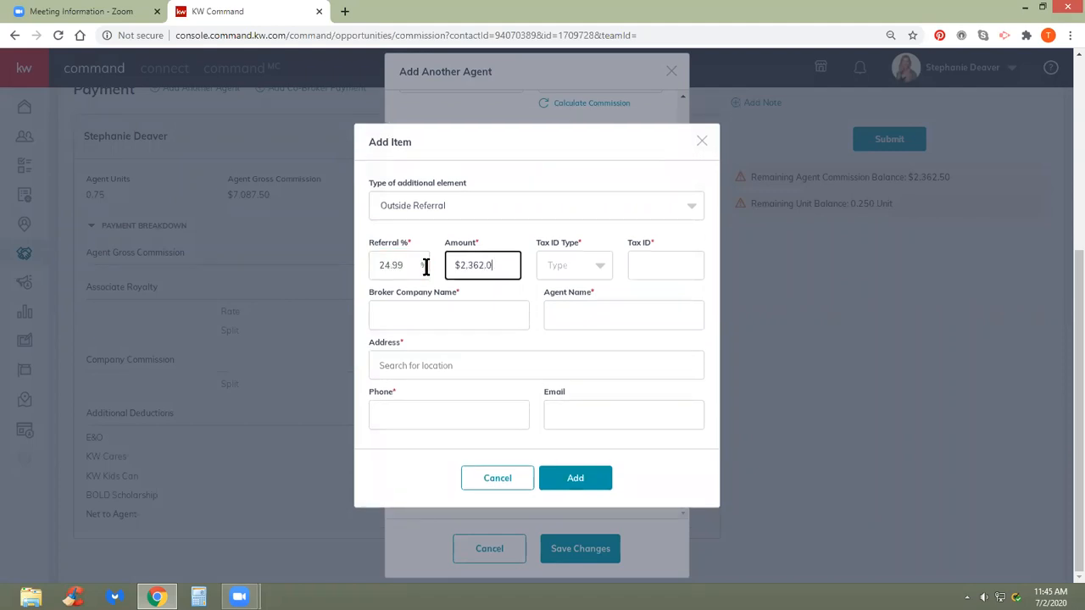
pyautogui.write('50')
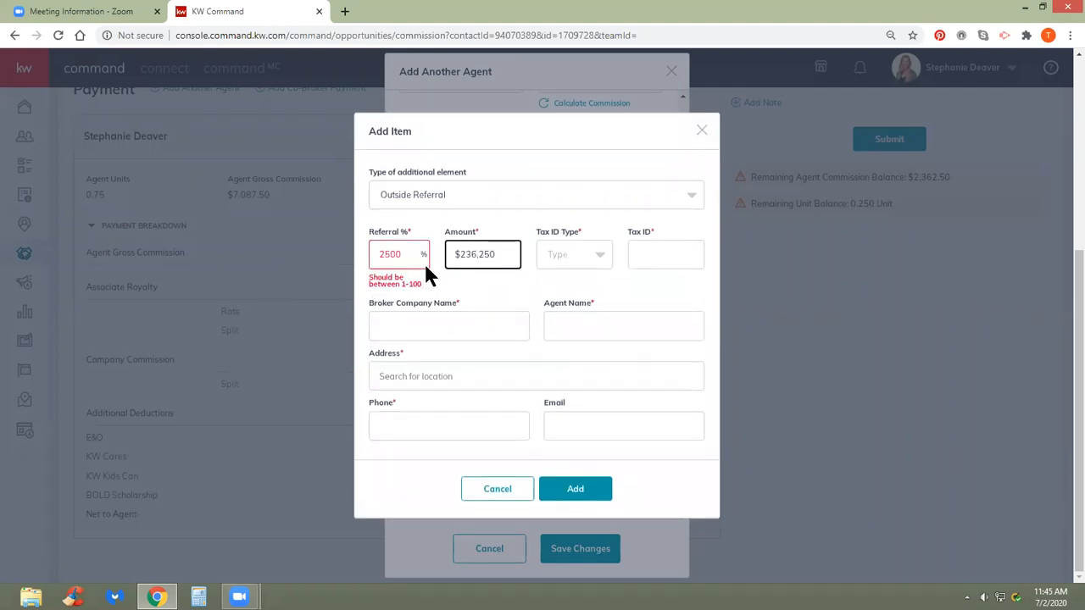
pyautogui.click(411, 256)
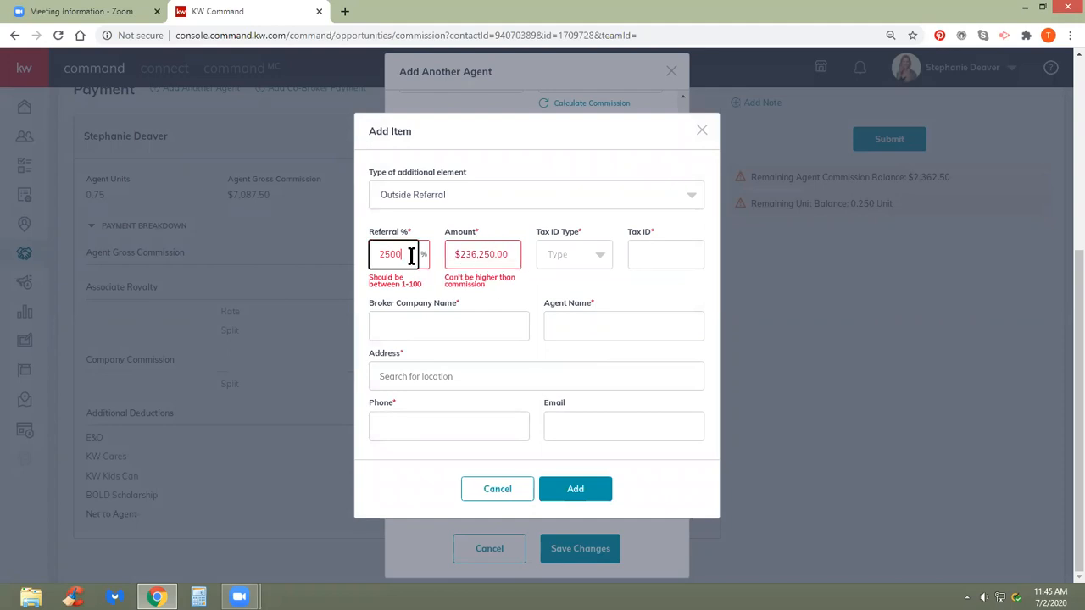
pyautogui.press('F11')
pyautogui.press('F11')
pyautogui.moveTo(501, 254); pyautogui.dragTo(416, 255)
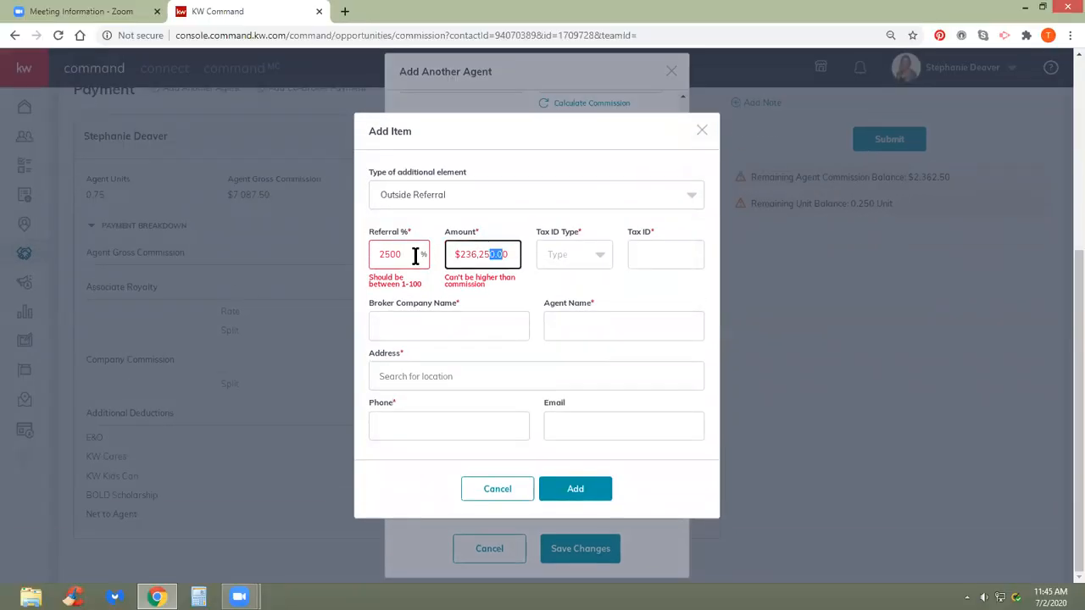
pyautogui.write('230')
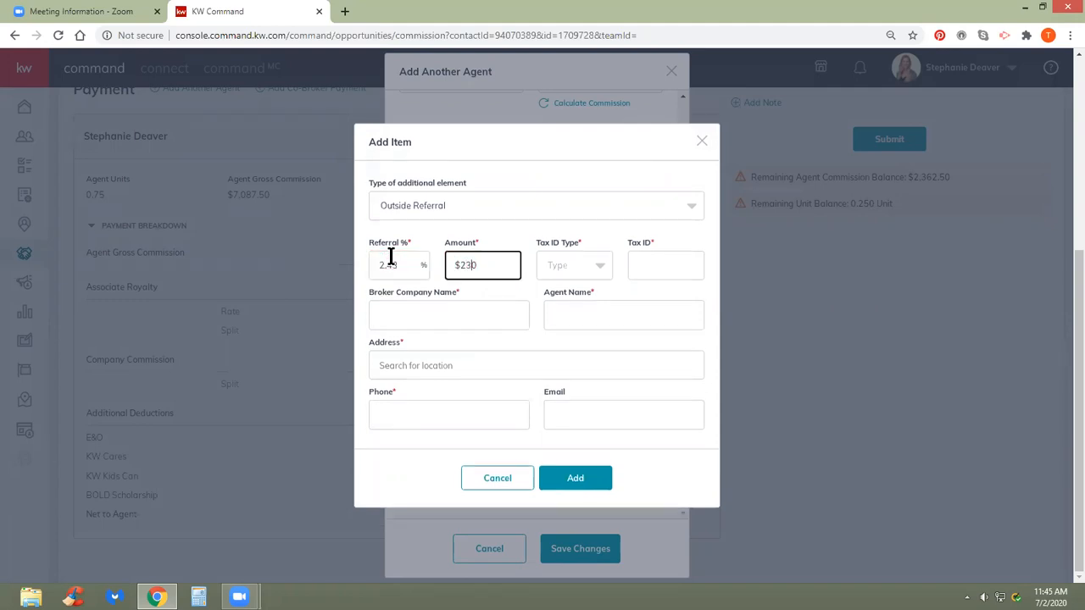
pyautogui.write('62')
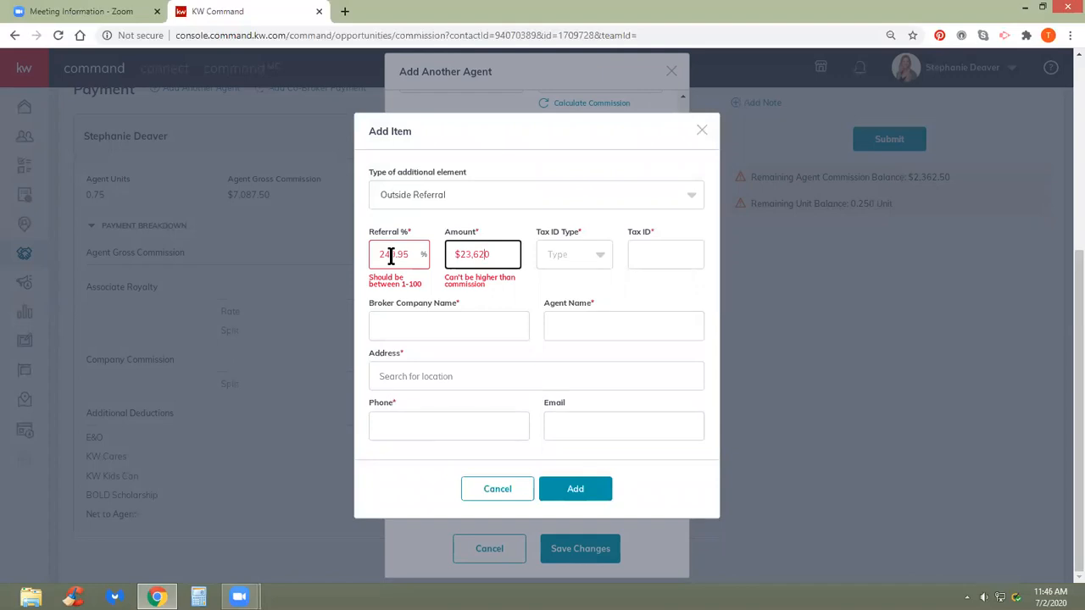
pyautogui.click(479, 490)
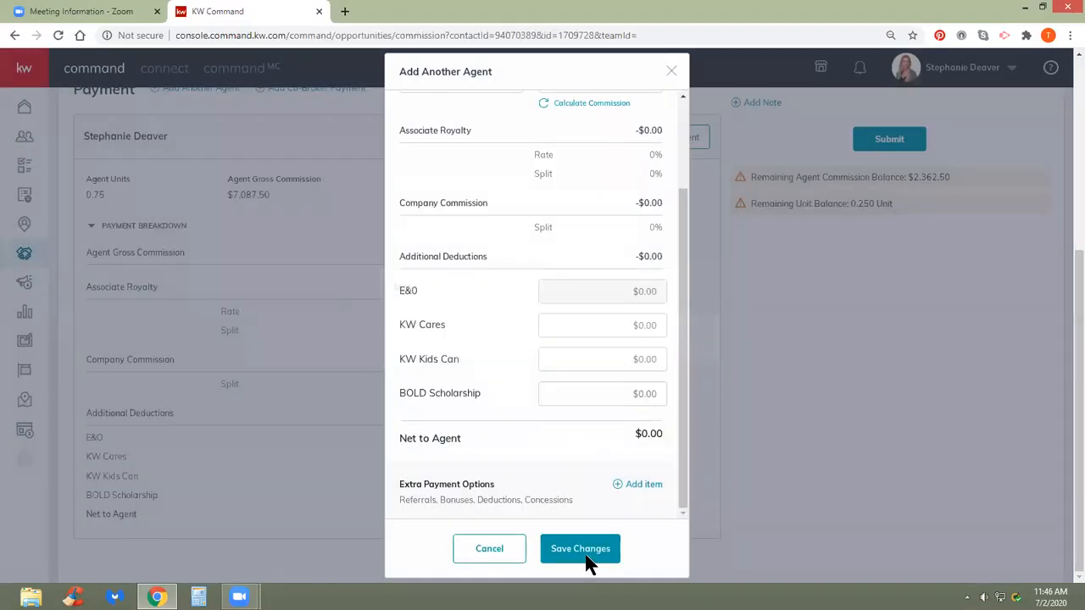
# - Close the second-agent form and save the agent at 1 unit, $9,450.00 gross, $6,028.00 net
pyautogui.click(506, 551)
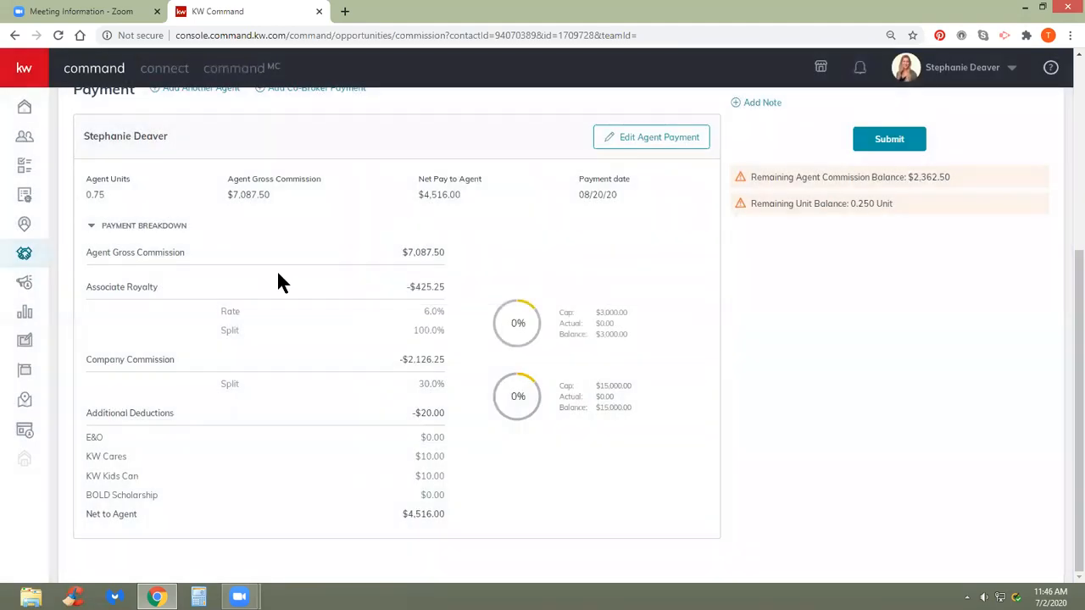
pyautogui.scroll(3, 279, 280)
pyautogui.click(629, 349)
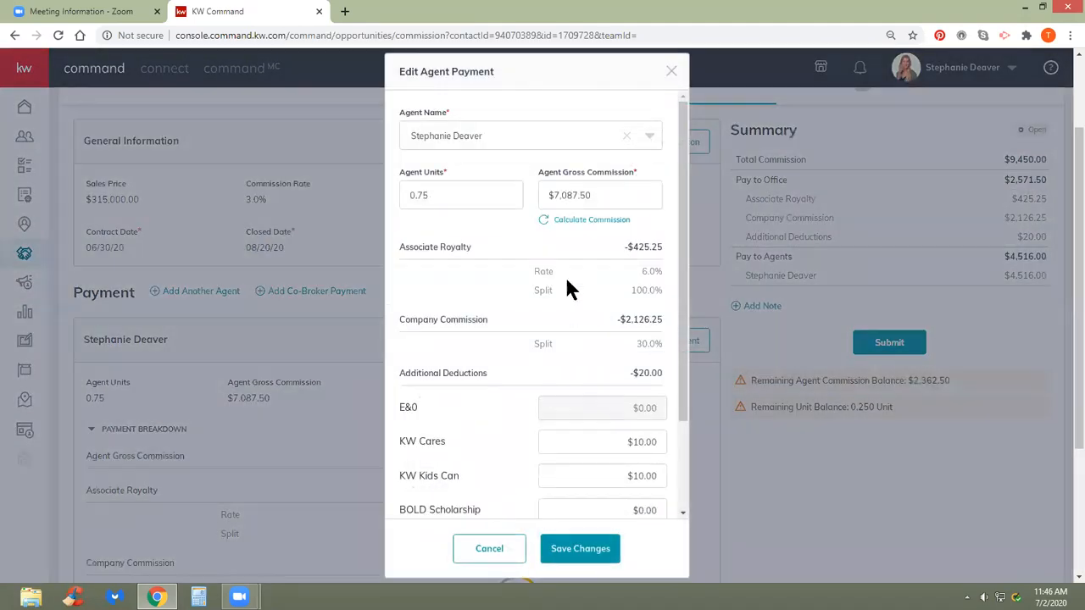
pyautogui.moveTo(467, 190); pyautogui.dragTo(392, 199)
pyautogui.write('1')
pyautogui.click(592, 220)
pyautogui.click(573, 552)
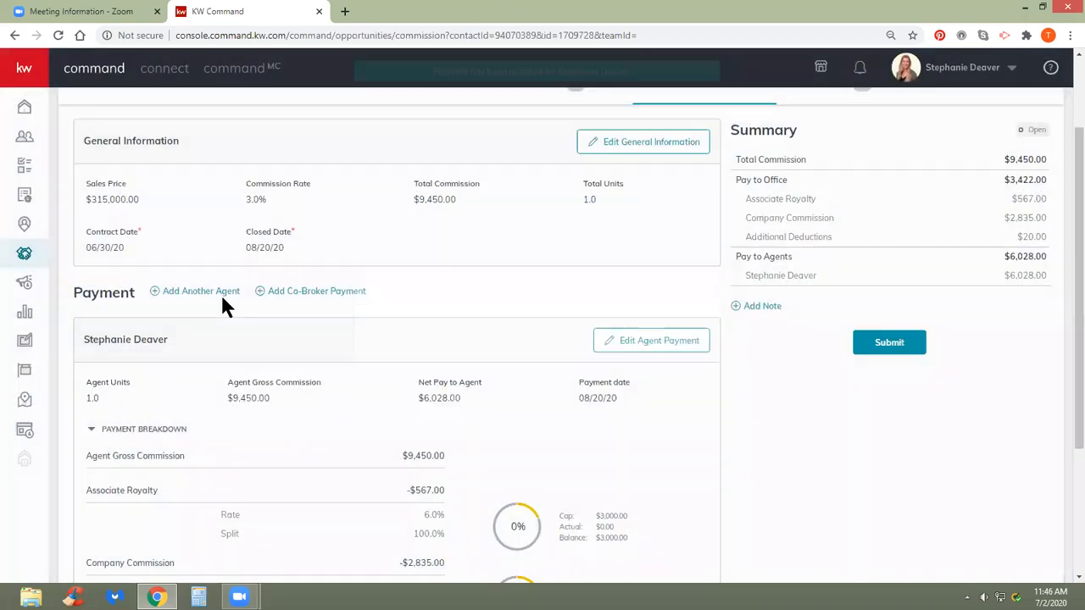
# - Open a new agent payment with an Outside Referral extra item
pyautogui.click(209, 293)
pyautogui.scroll(-2, 608, 461)
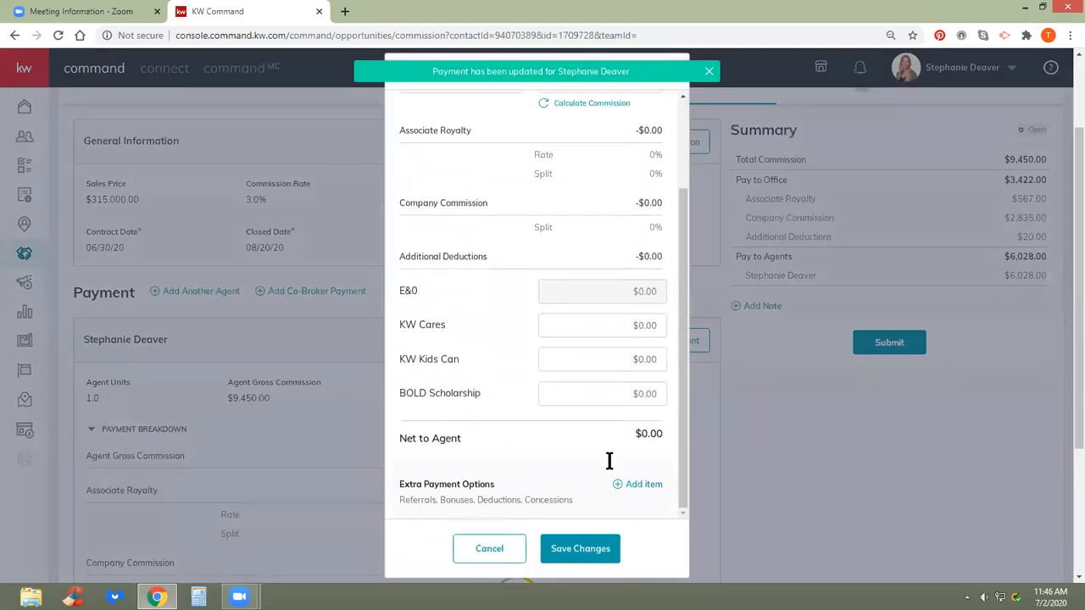
pyautogui.click(638, 484)
pyautogui.click(460, 259)
pyautogui.scroll(-2, 654, 342)
pyautogui.click(582, 344)
# - Enter a $3,000.00 referral amount and check the resulting 31.75% referral percentage
pyautogui.click(389, 267)
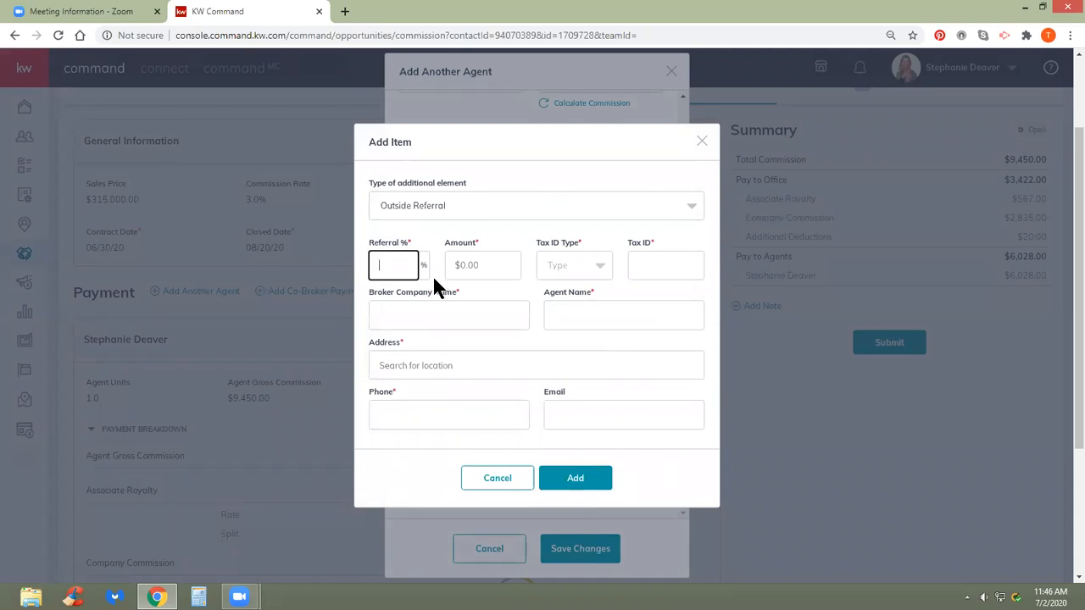
pyautogui.click(460, 267)
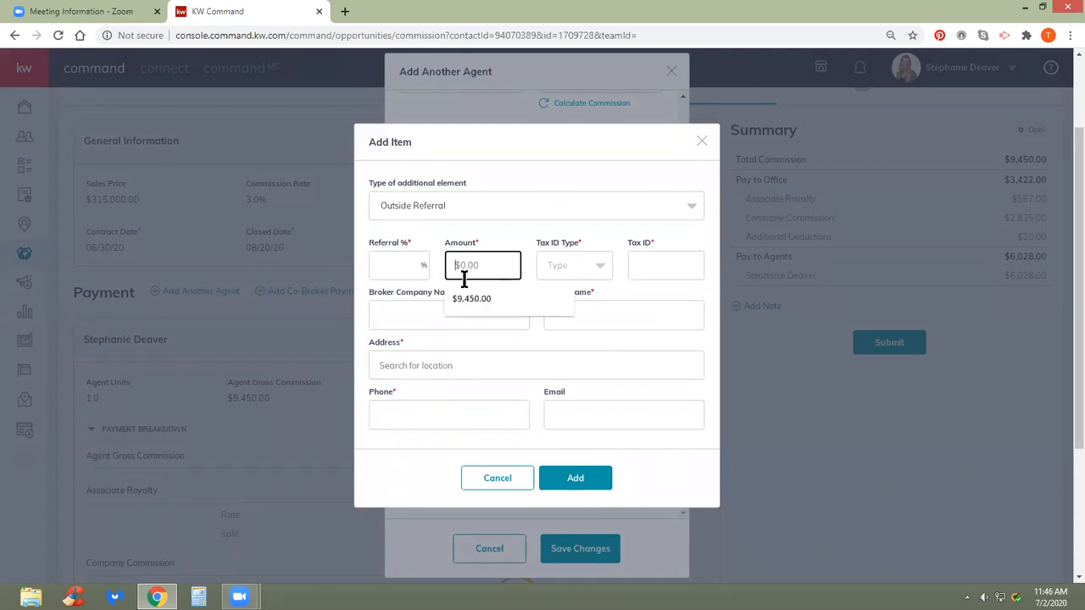
pyautogui.write('3,000')
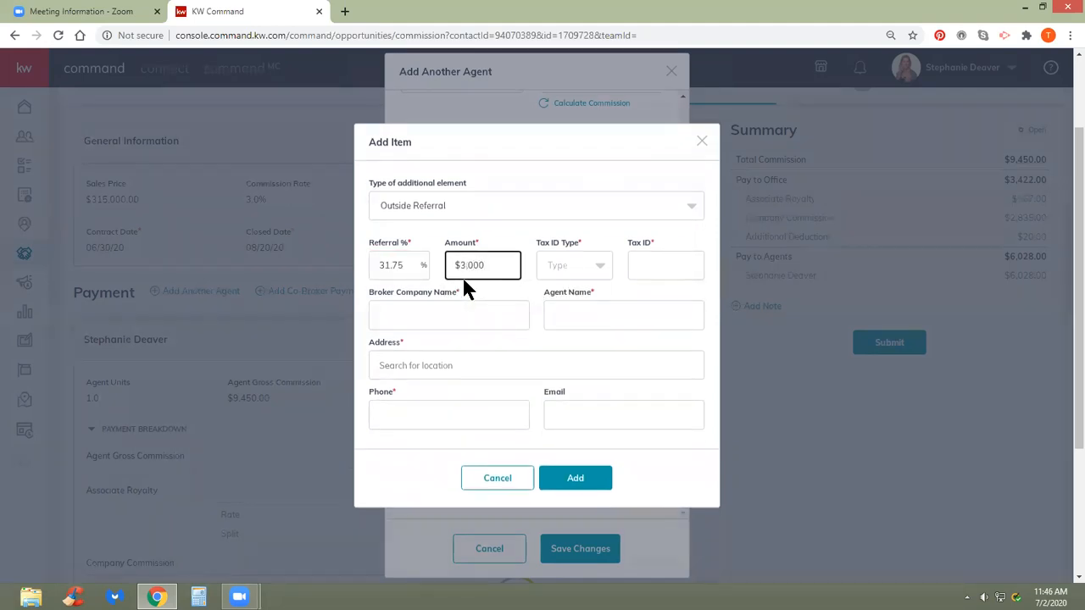
pyautogui.click(466, 282)
pyautogui.moveTo(414, 259); pyautogui.dragTo(362, 255)
pyautogui.press('Right')
pyautogui.press('Tab')
pyautogui.hotkey('shift', 'Tab')
pyautogui.press('Right')
pyautogui.press('F11')
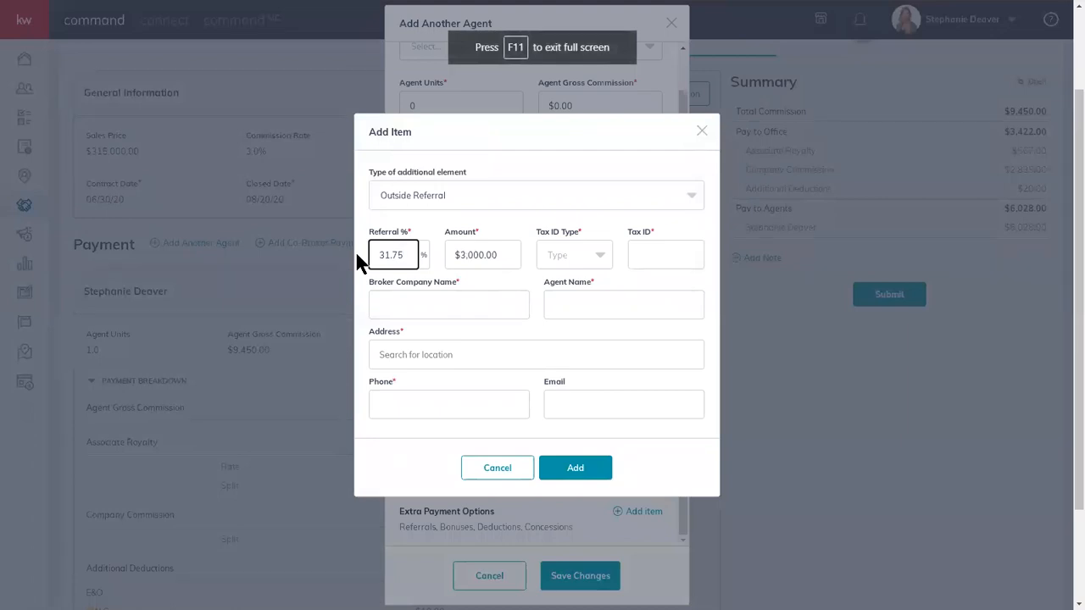
# - Clear the Referral %, re-enter $3,000 as the amount, and choose SSN as tax ID type
pyautogui.moveTo(411, 253); pyautogui.dragTo(364, 254)
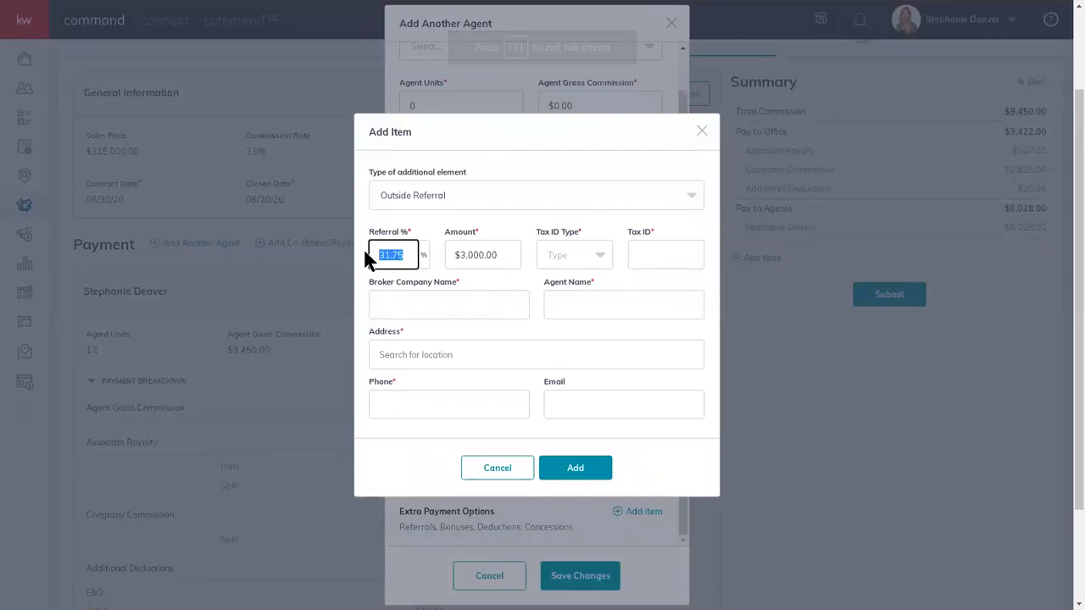
pyautogui.press('BackSpace')
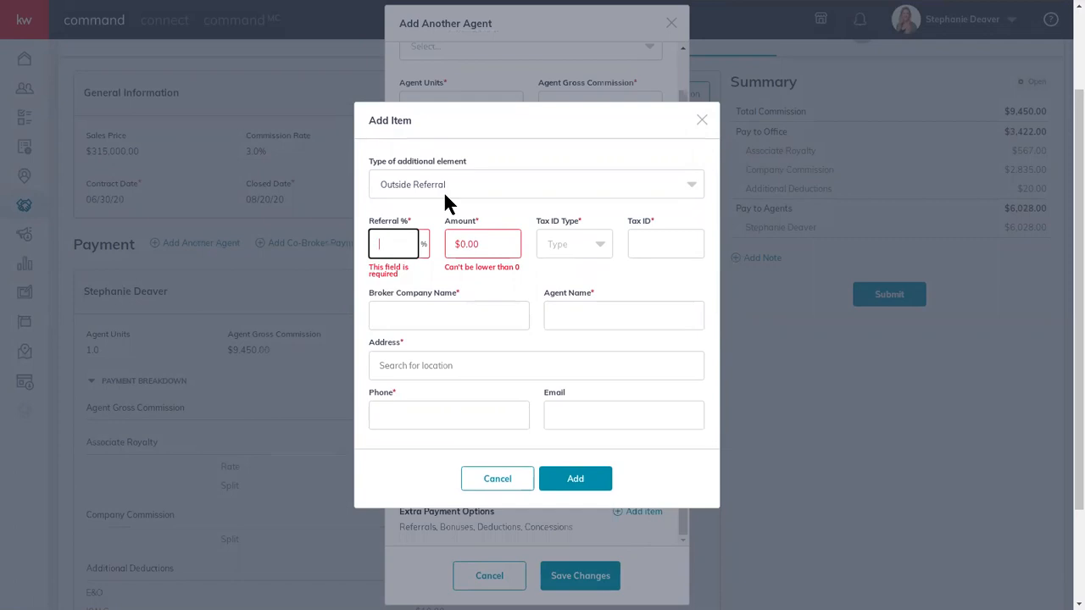
pyautogui.click(430, 290)
pyautogui.moveTo(499, 255); pyautogui.dragTo(438, 246)
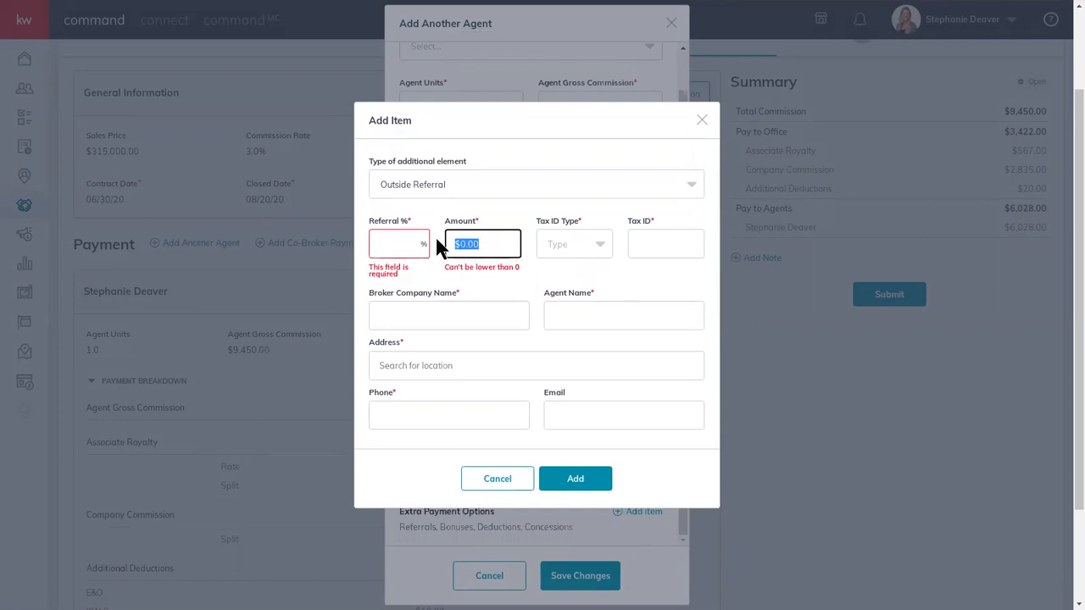
pyautogui.write('3,0')
pyautogui.write('00')
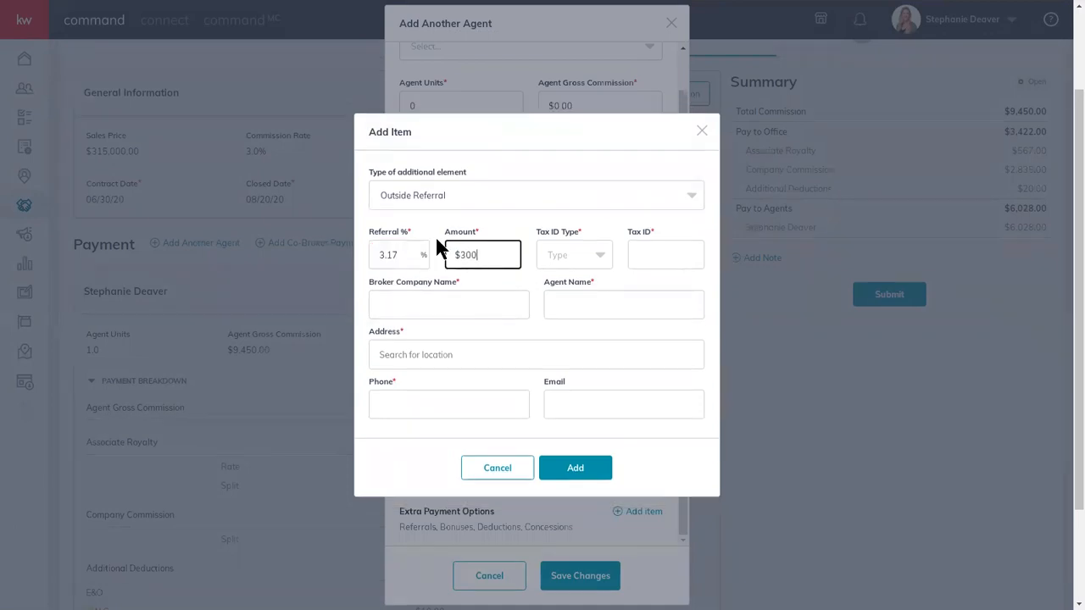
pyautogui.click(551, 271)
pyautogui.click(598, 254)
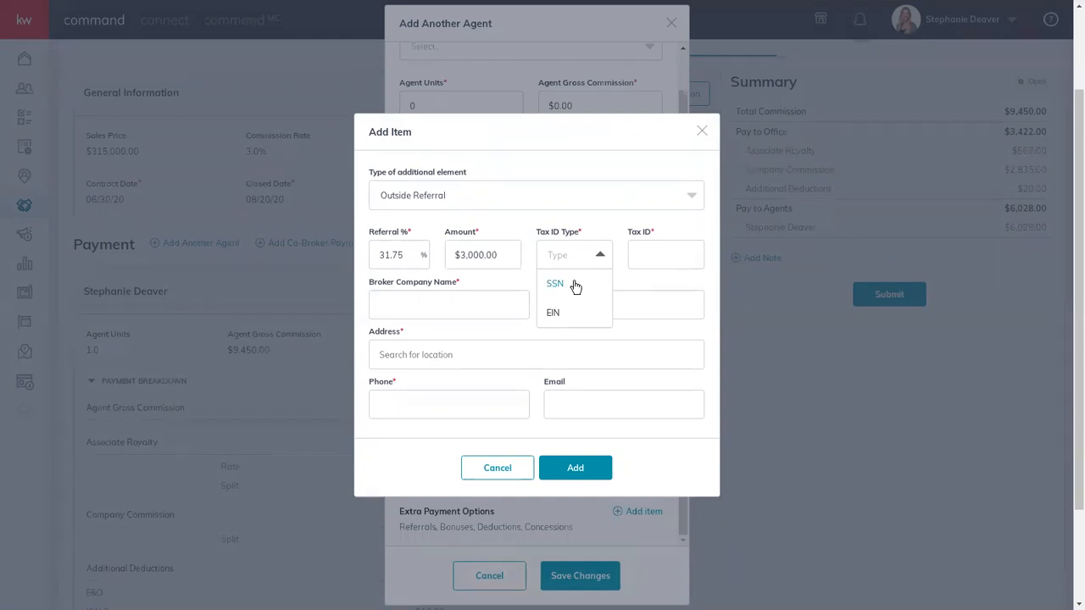
pyautogui.click(574, 286)
pyautogui.click(662, 256)
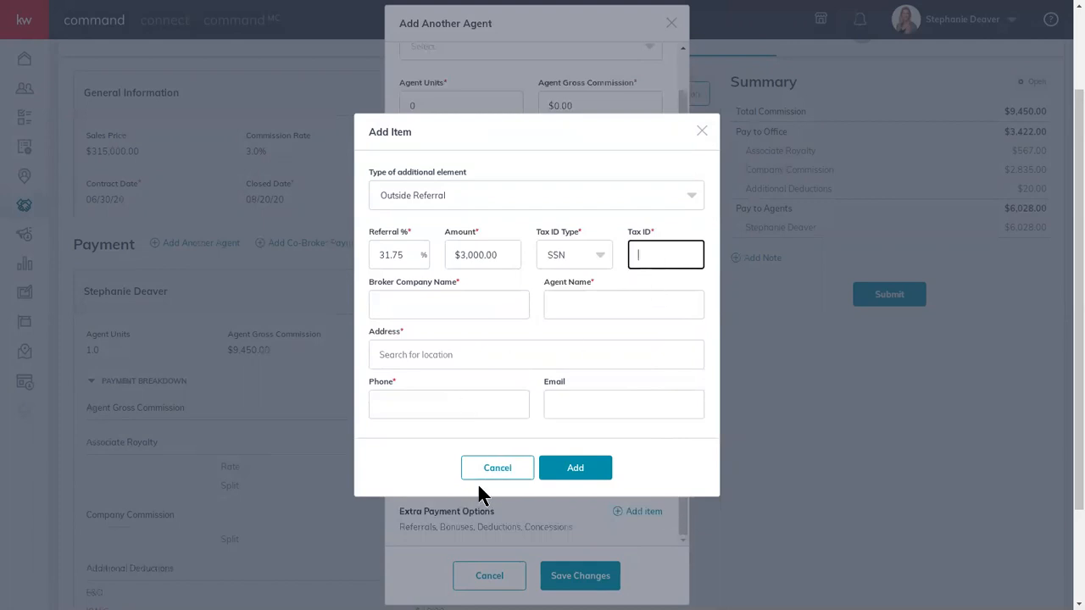
# - Cancel the Outside Referral item and discard the additional agent without saving
pyautogui.click(496, 468)
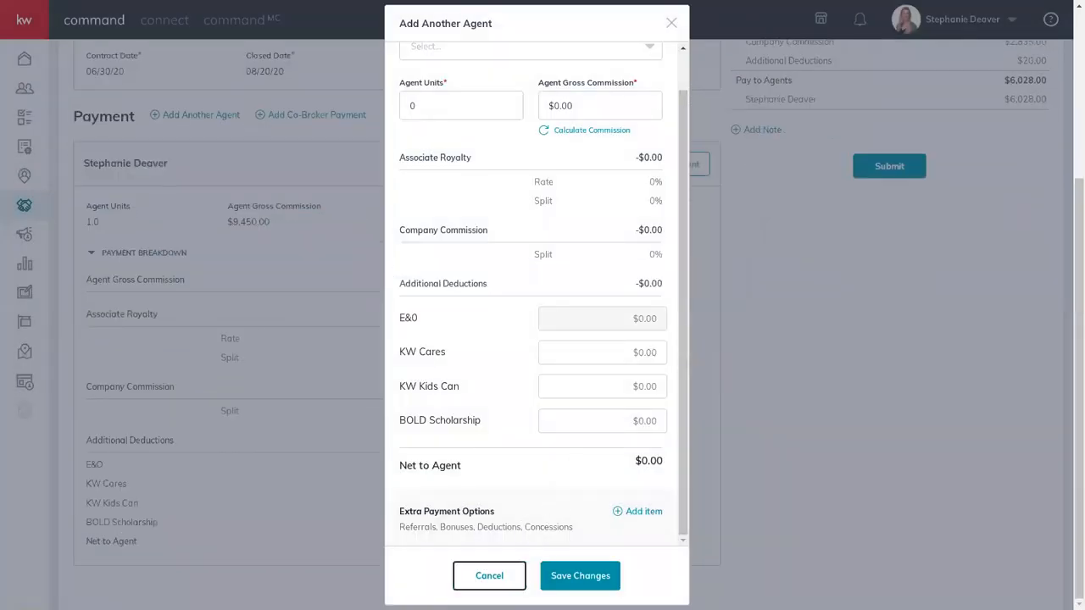
pyautogui.click(489, 576)
pyautogui.scroll(3, 564, 462)
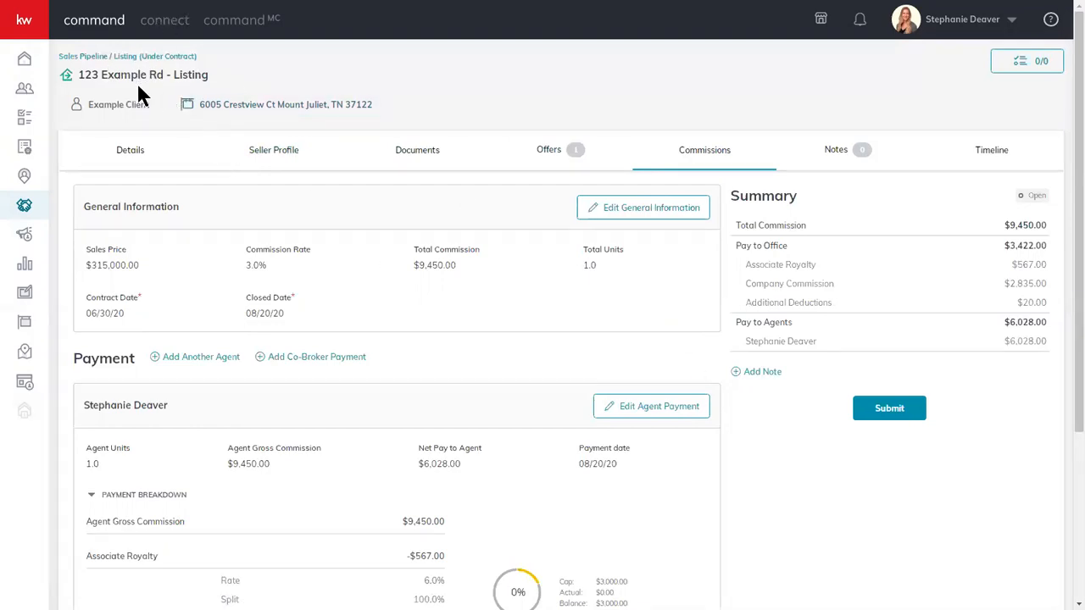
pyautogui.click(292, 114)
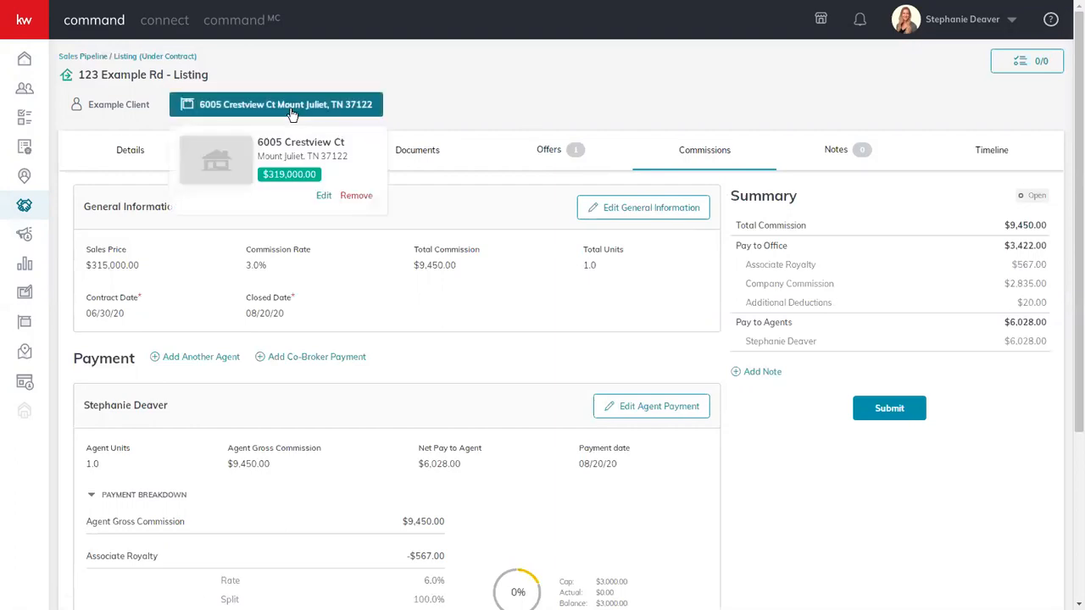
pyautogui.click(356, 196)
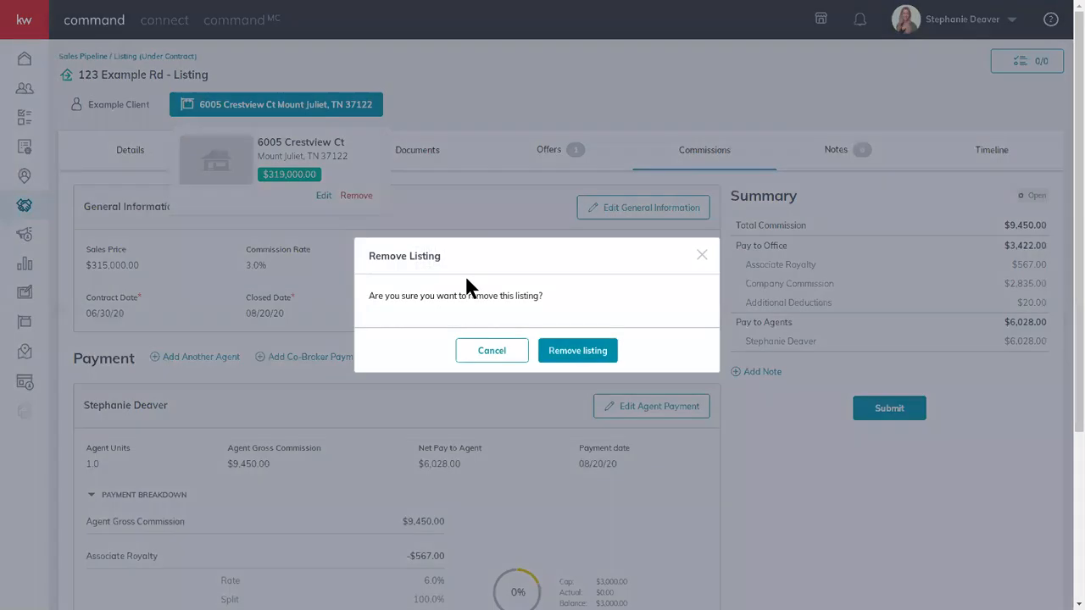
pyautogui.click(579, 351)
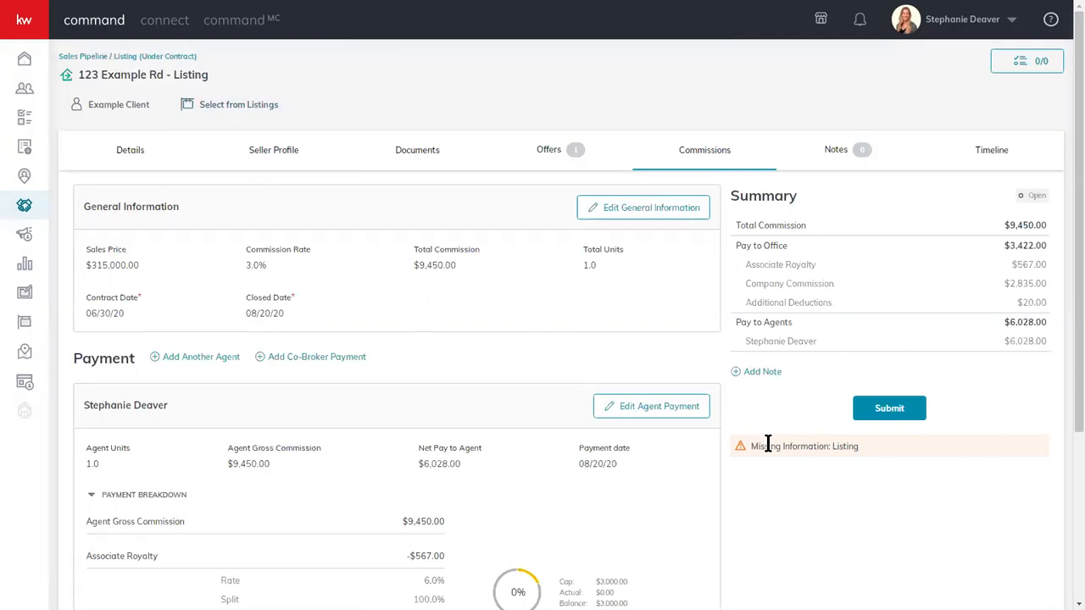
pyautogui.scroll(-2, 749, 354)
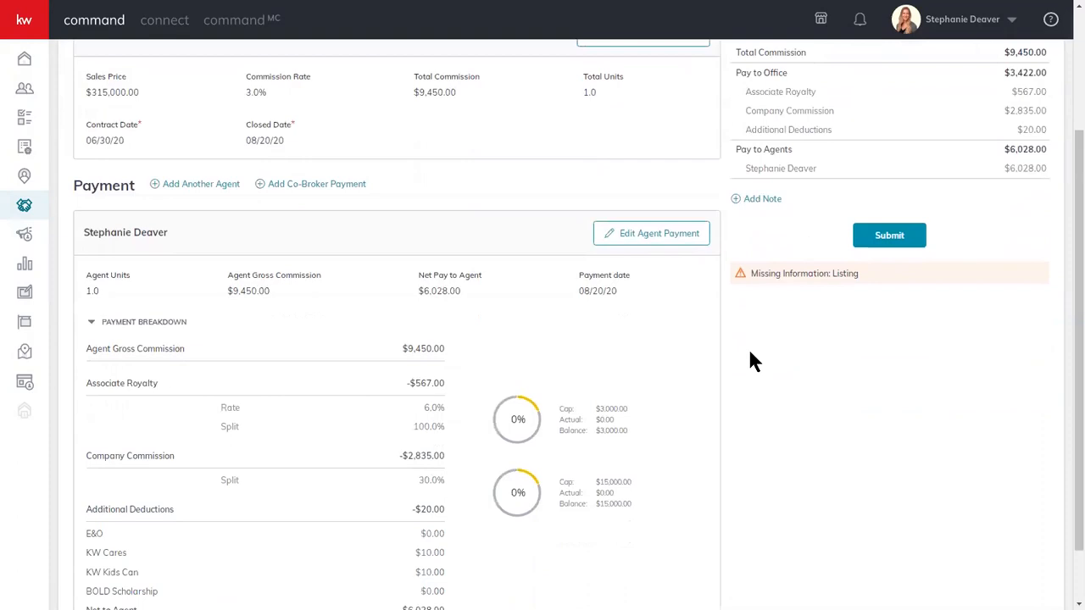
pyautogui.scroll(2, 749, 360)
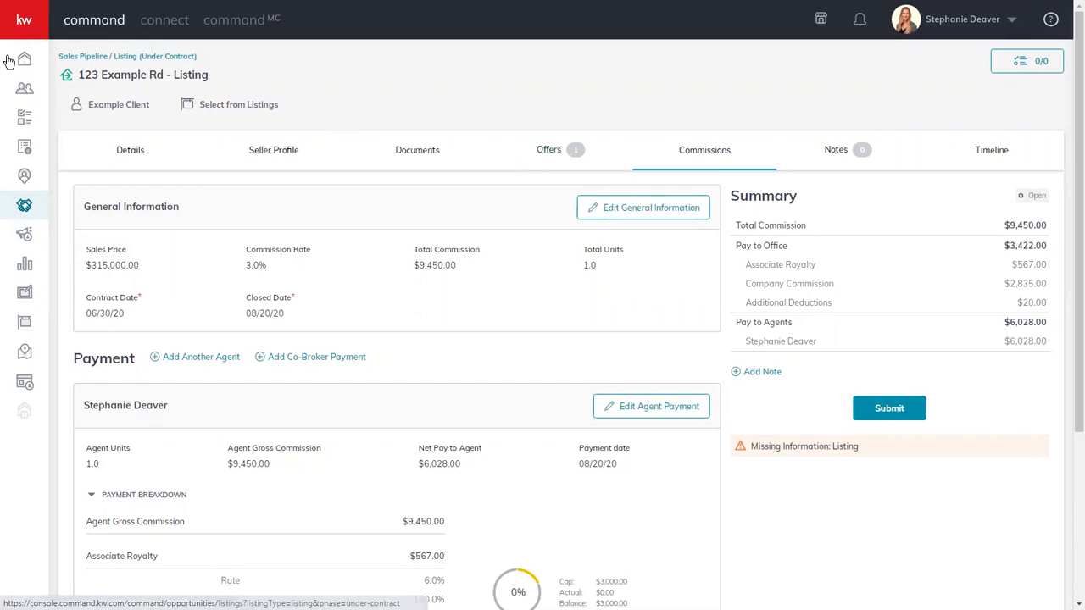
pyautogui.click(113, 149)
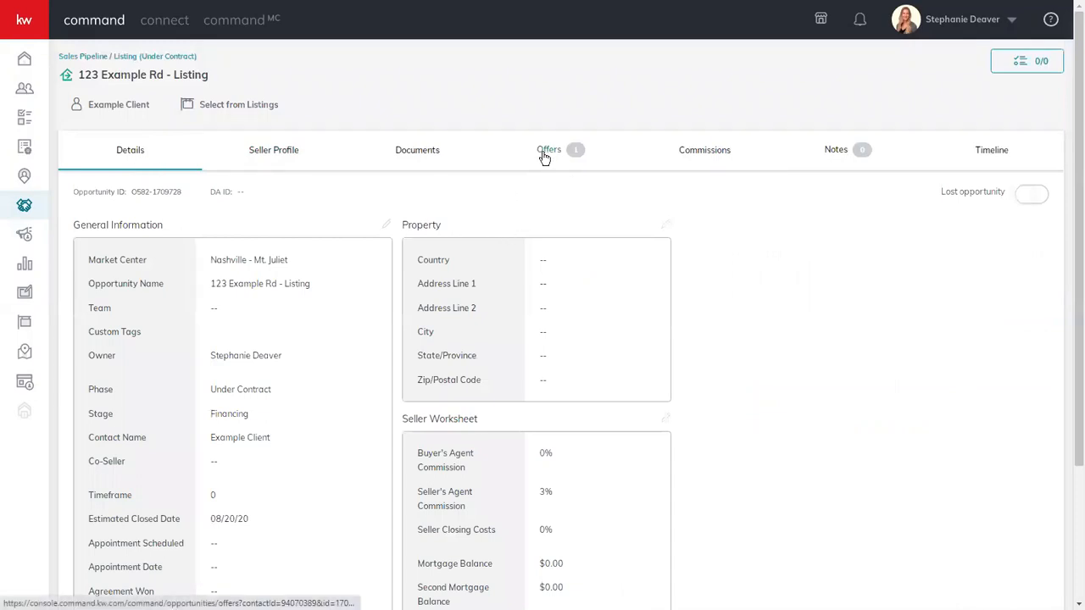
pyautogui.click(544, 154)
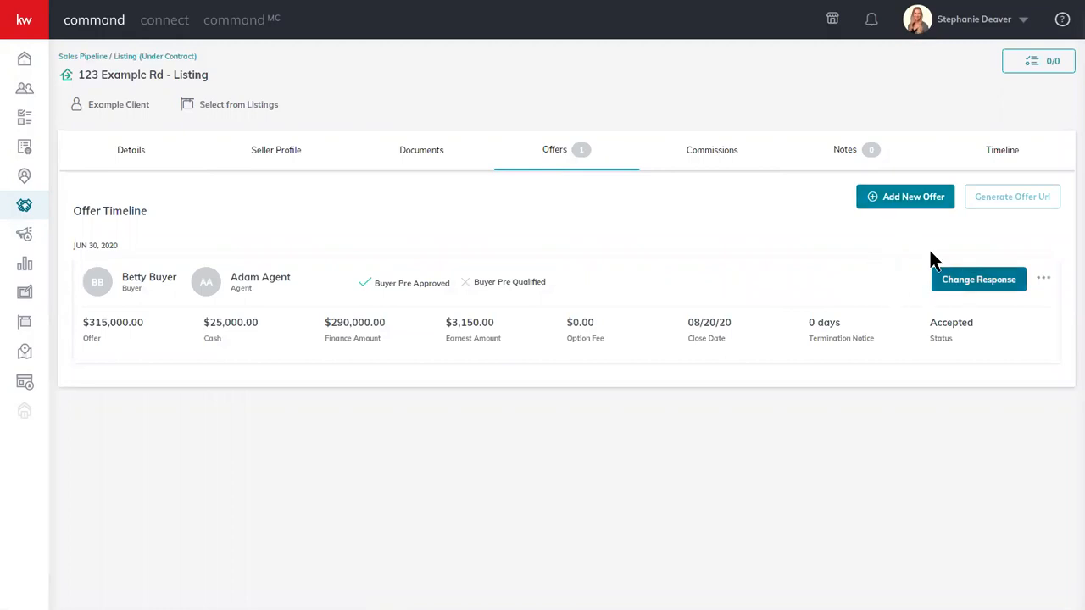
pyautogui.click(710, 158)
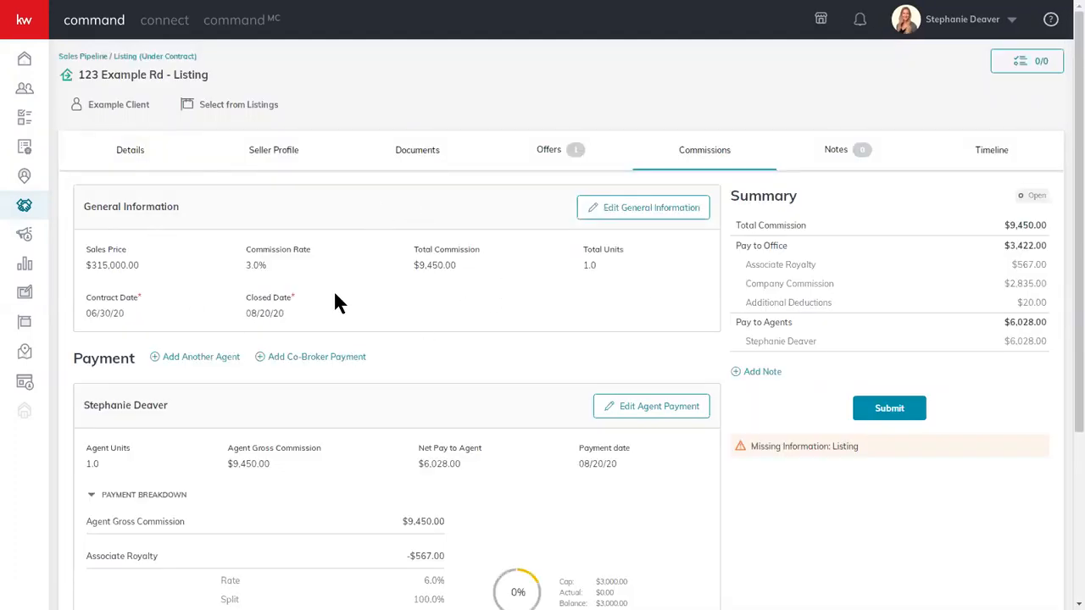
pyautogui.scroll(-3, 426, 247)
pyautogui.scroll(-1, 427, 241)
pyautogui.scroll(3, 423, 280)
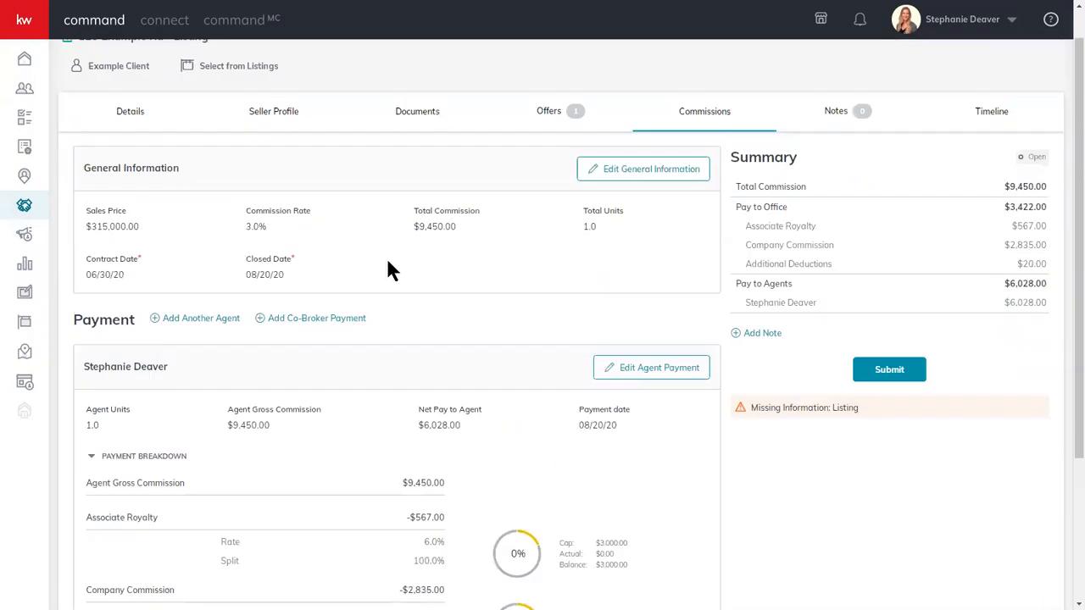
pyautogui.scroll(-3, 472, 410)
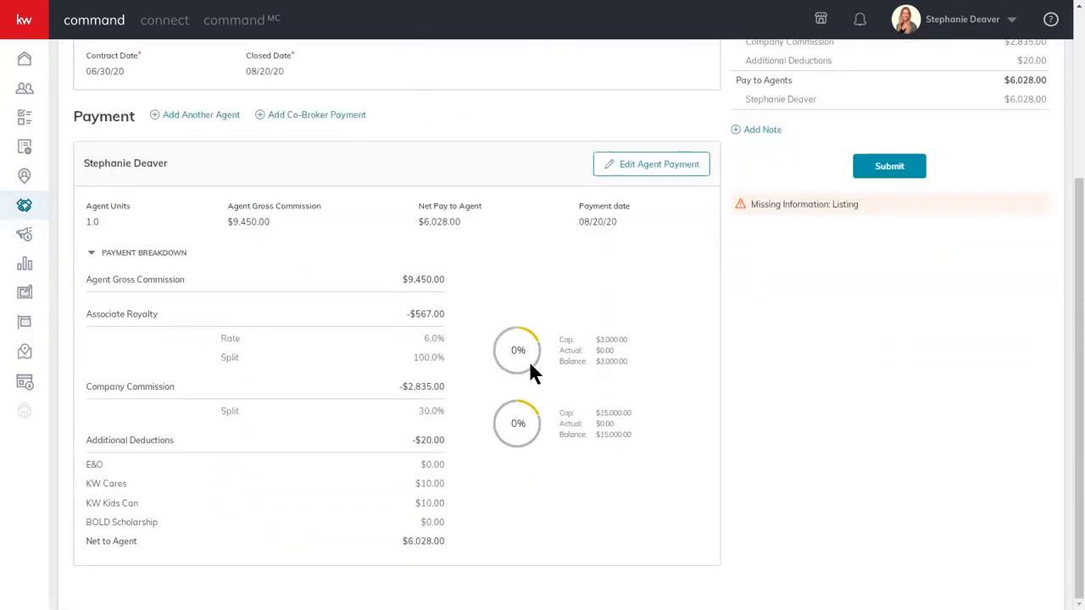
pyautogui.scroll(3, 532, 371)
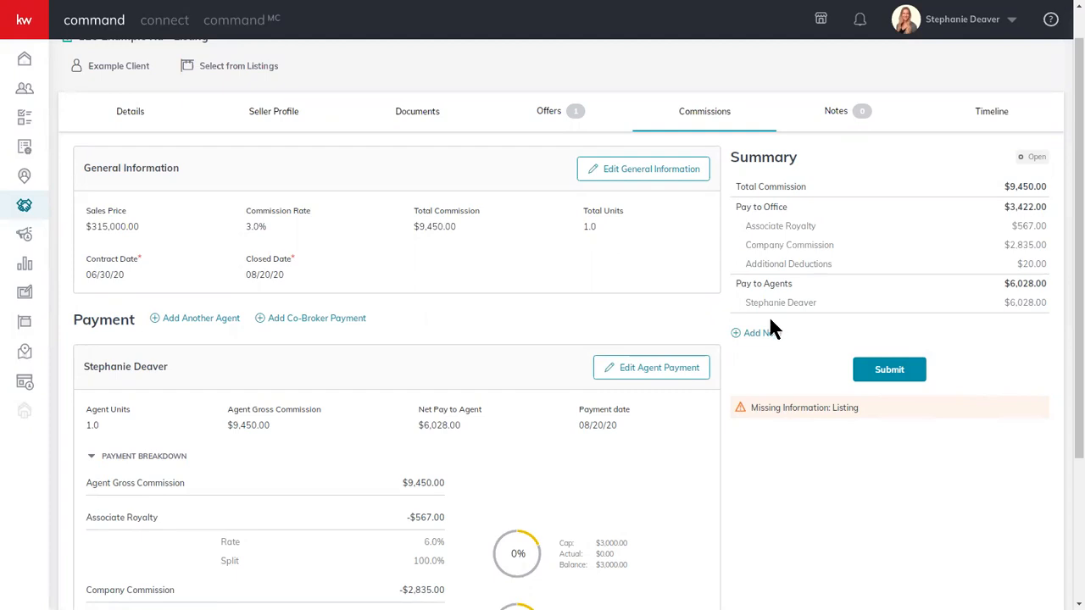
pyautogui.scroll(-3, 525, 321)
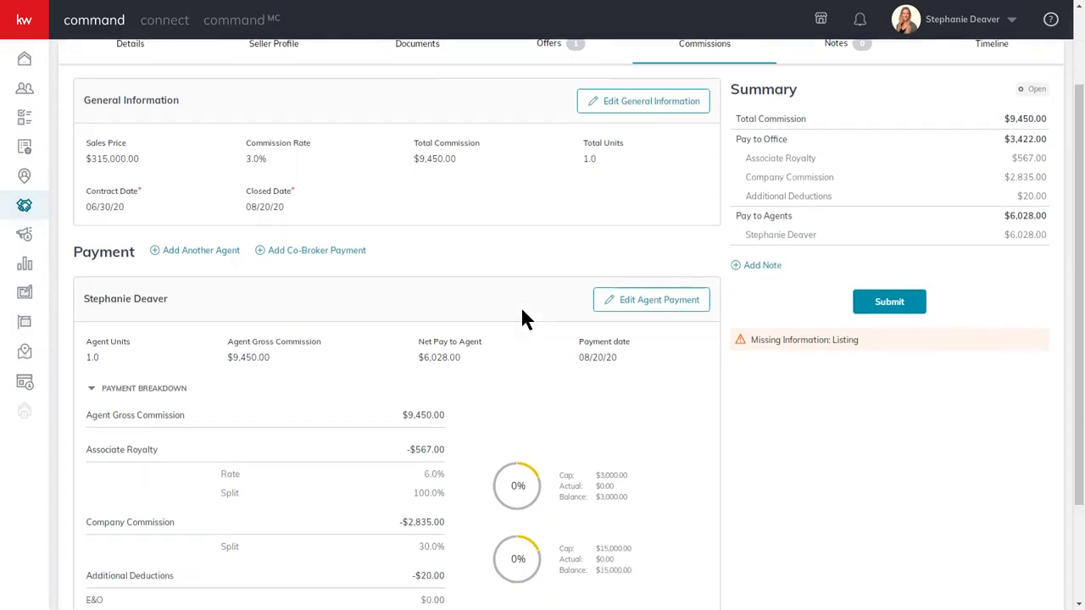
pyautogui.scroll(3, 524, 320)
pyautogui.scroll(-3, 519, 304)
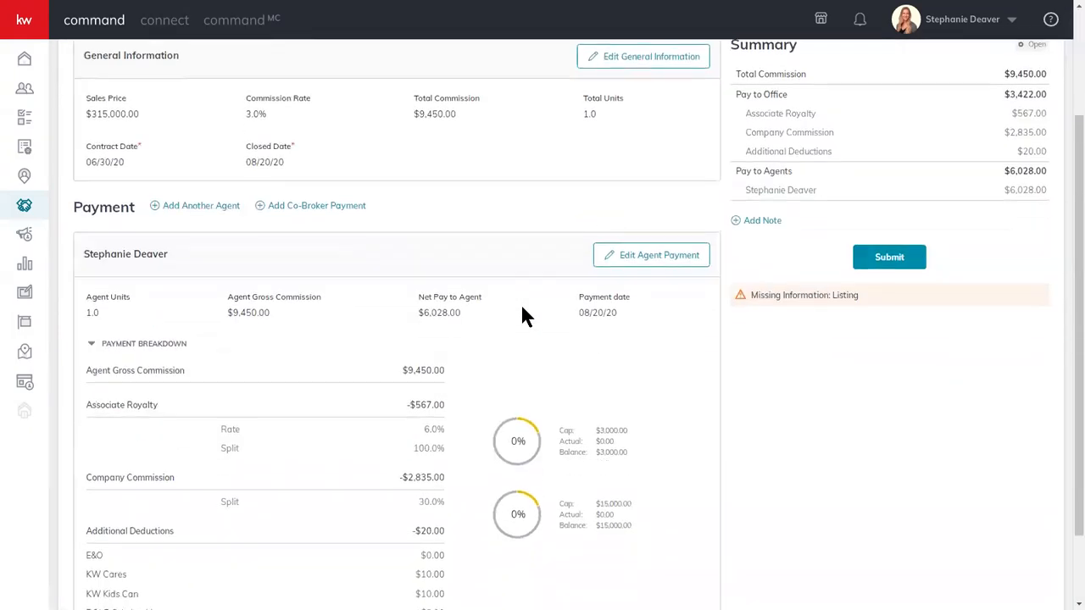
pyautogui.scroll(2, 439, 240)
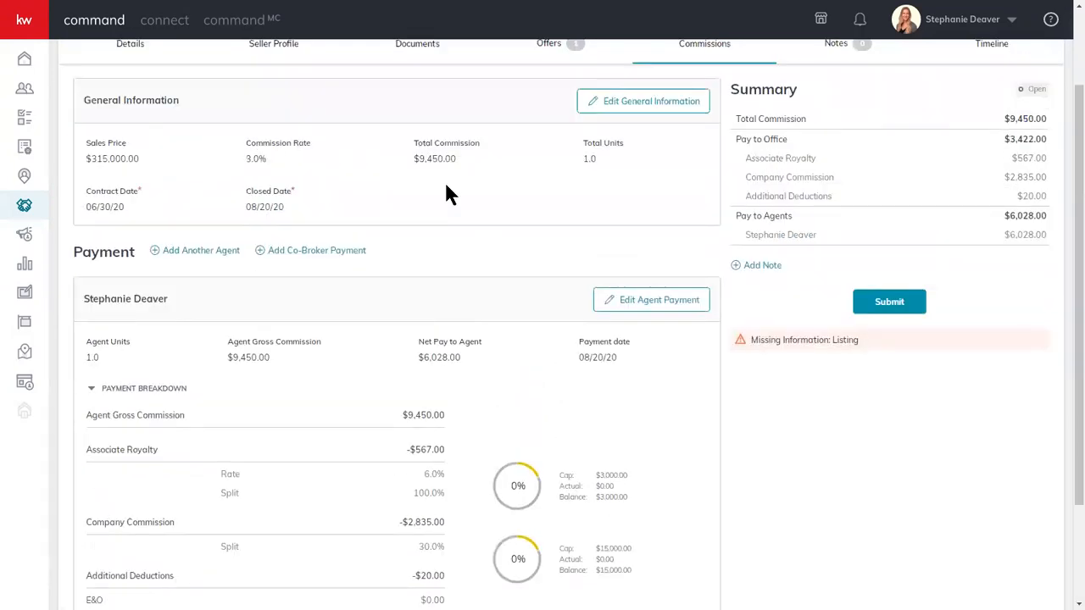
pyautogui.scroll(2, 445, 256)
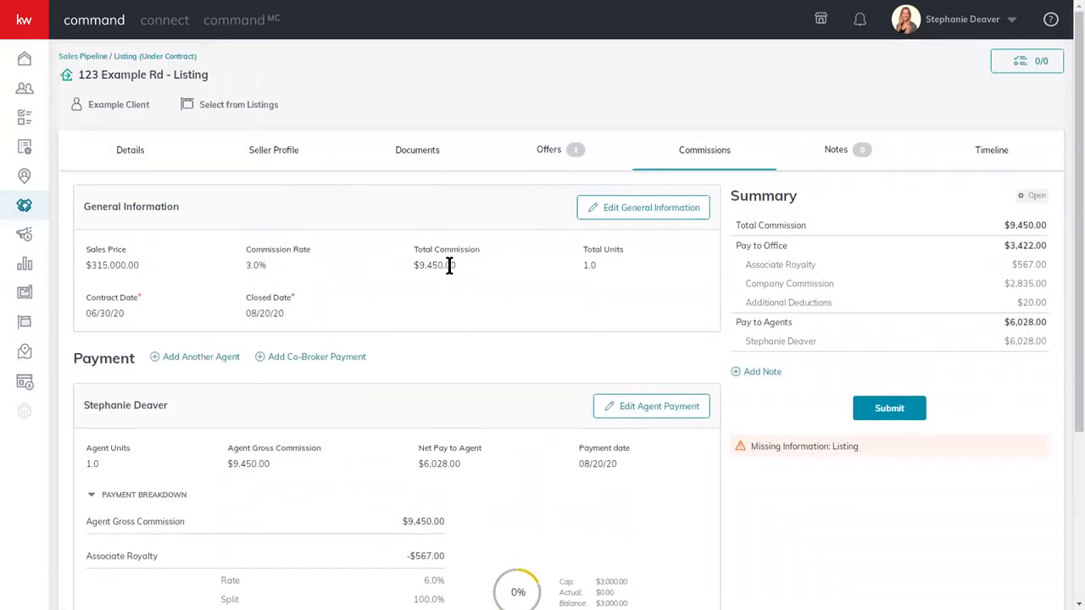